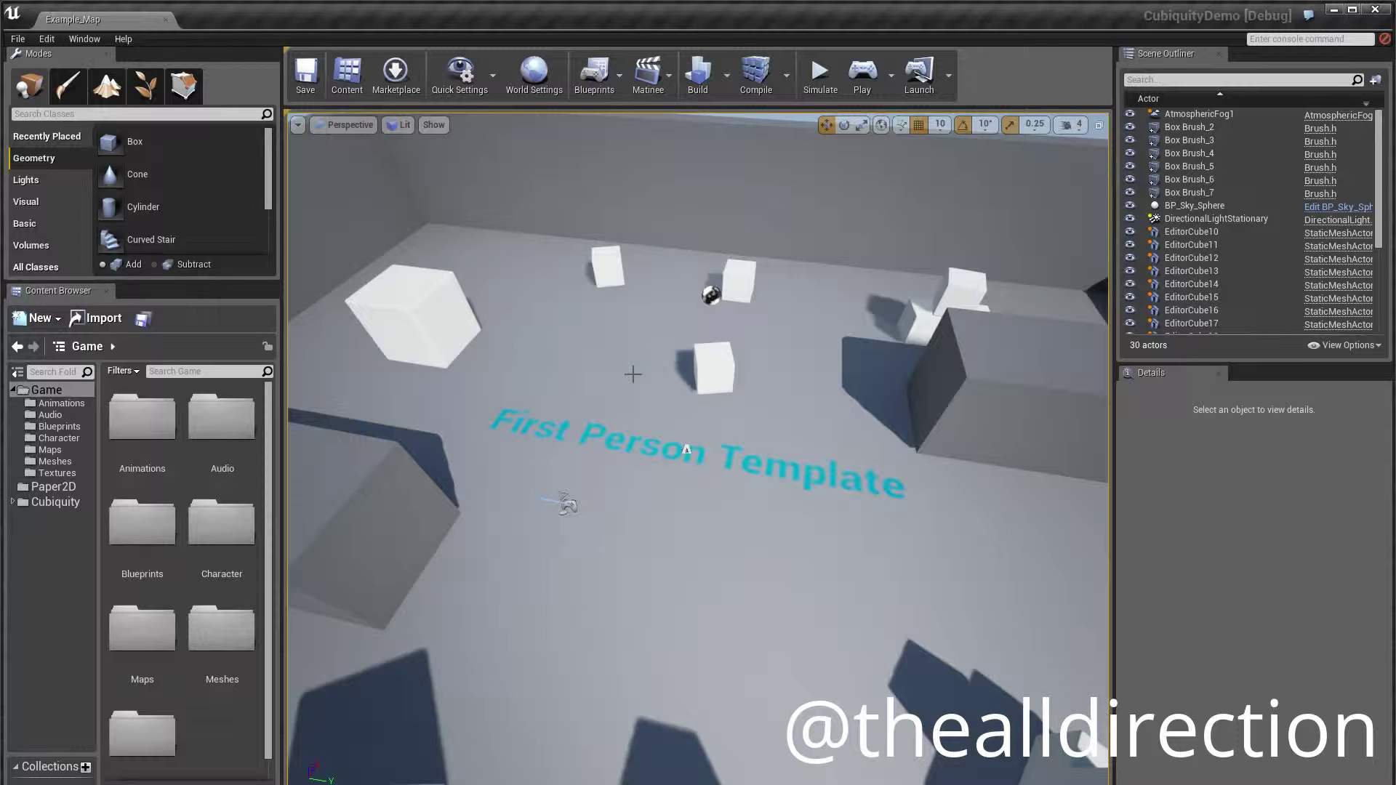
Switch to the file explorer, view the contents of the project's Plugins\Cubiquity folder, and return to the Unreal Editor
key("alt+Tab")
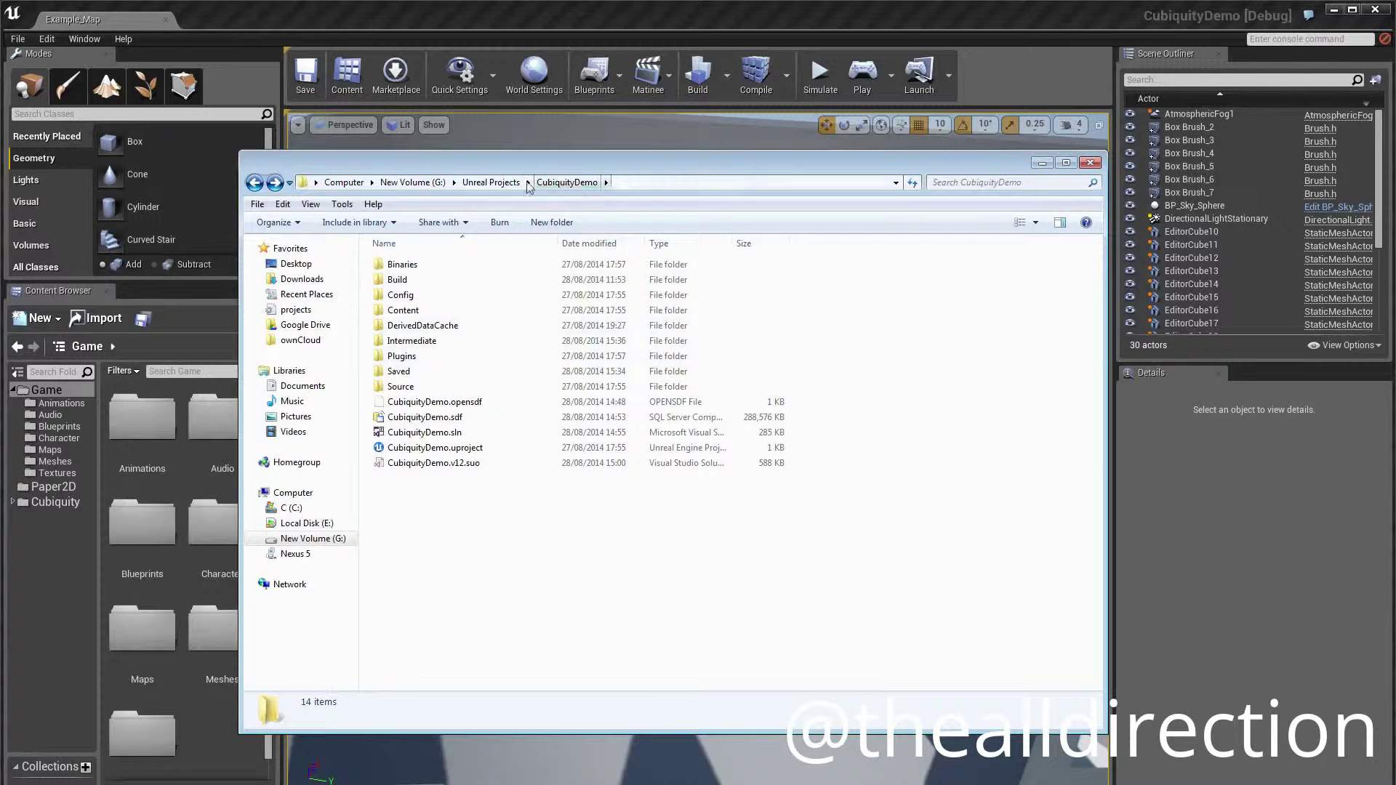
double_click(403, 356)
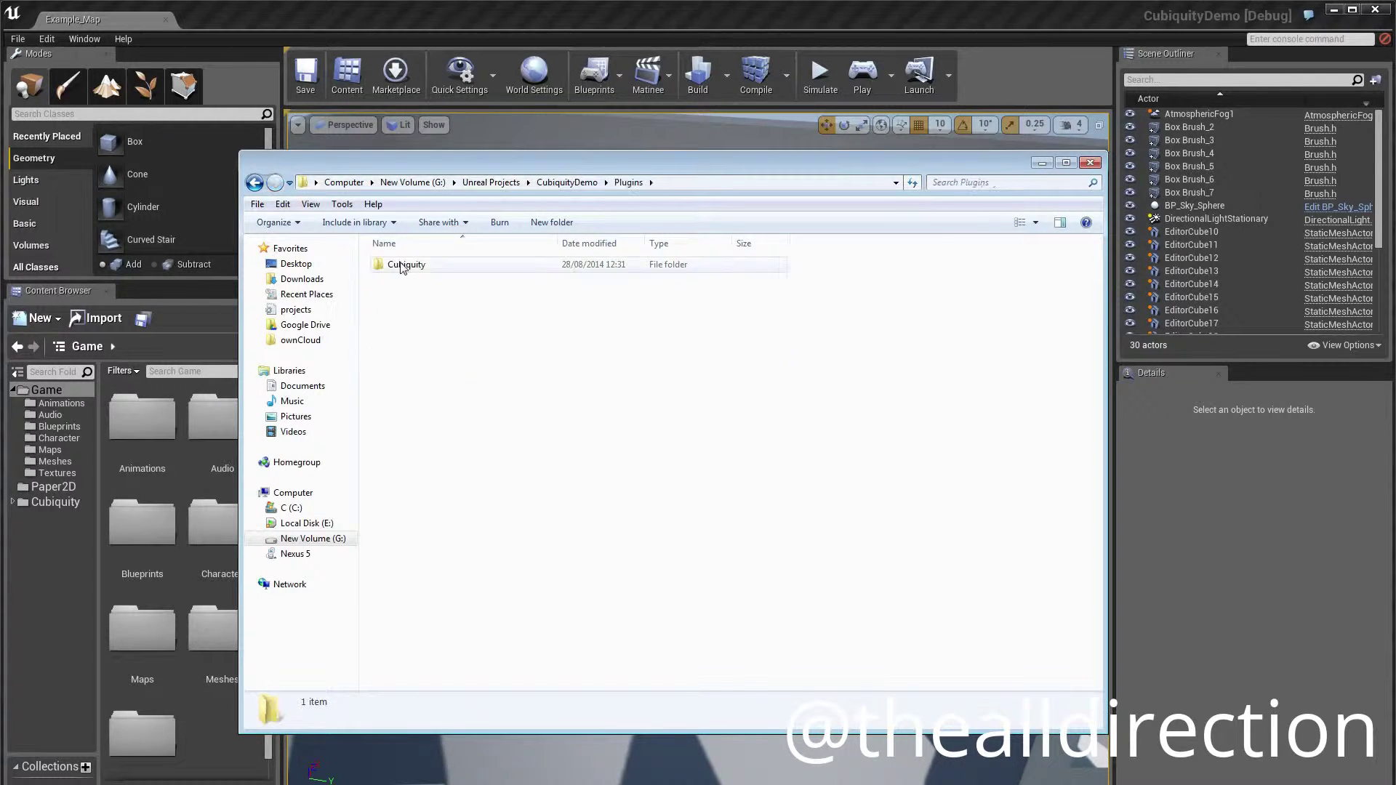
double_click(405, 265)
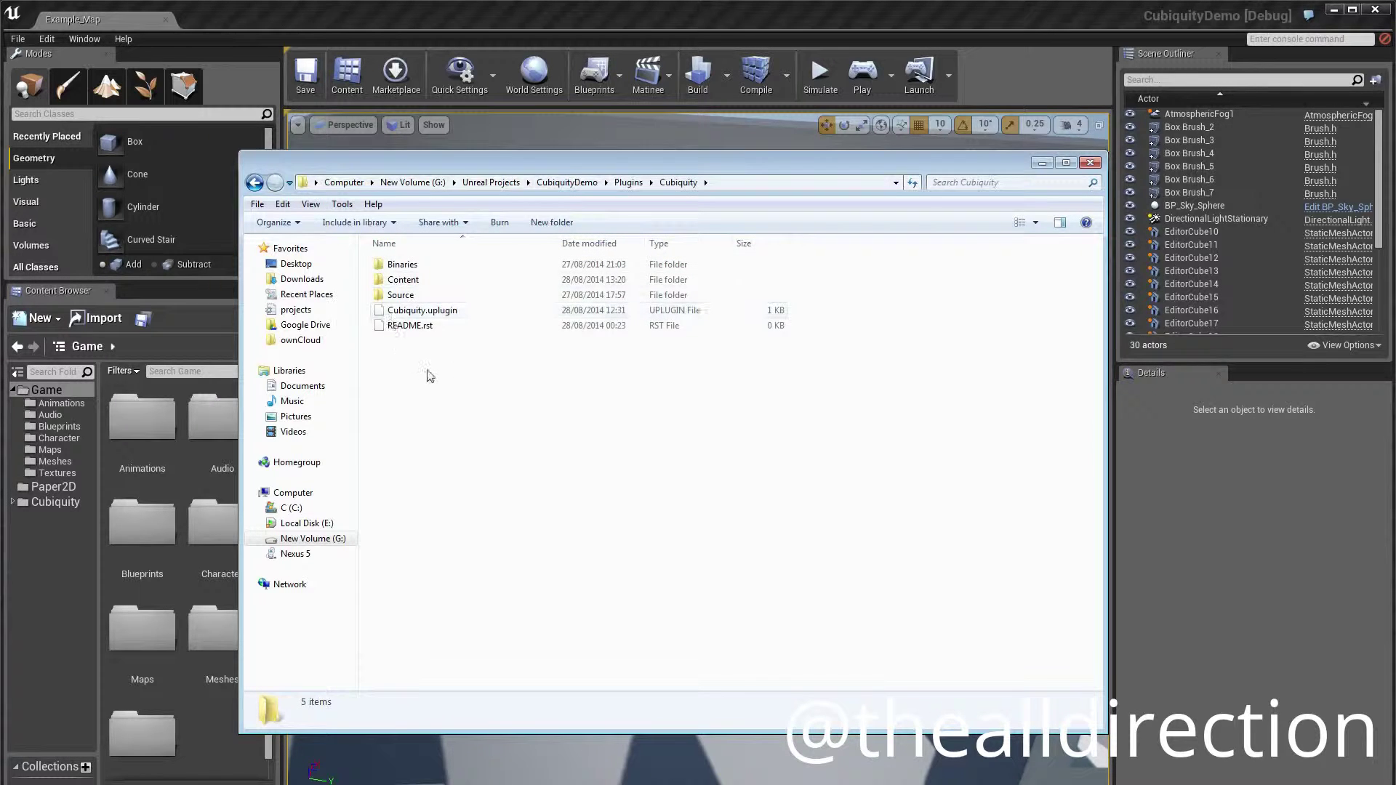
left_click(727, 20)
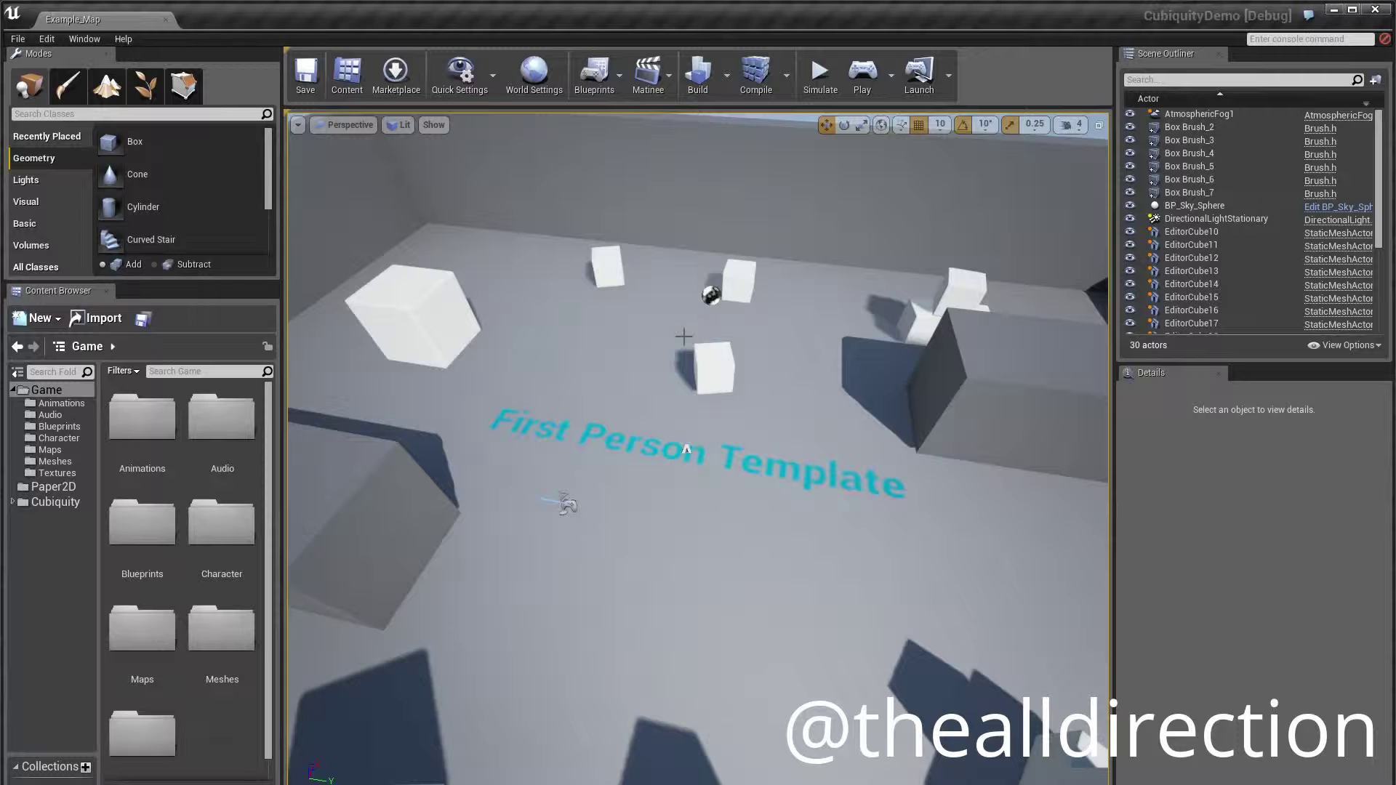
Browse the Materials and Textures subfolders of the Cubiquity content folder and return to the Cubiquity folder
double_click(19, 503)
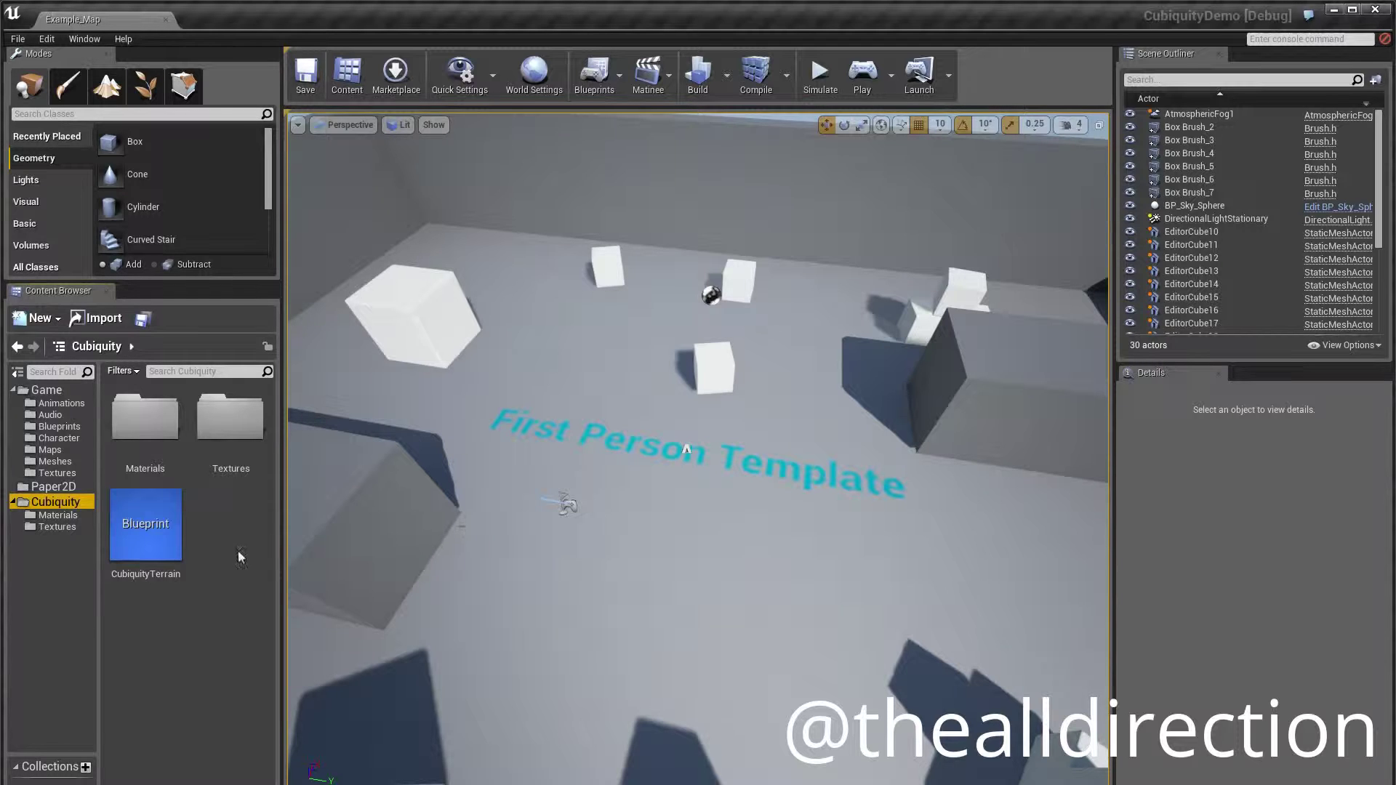
double_click(144, 418)
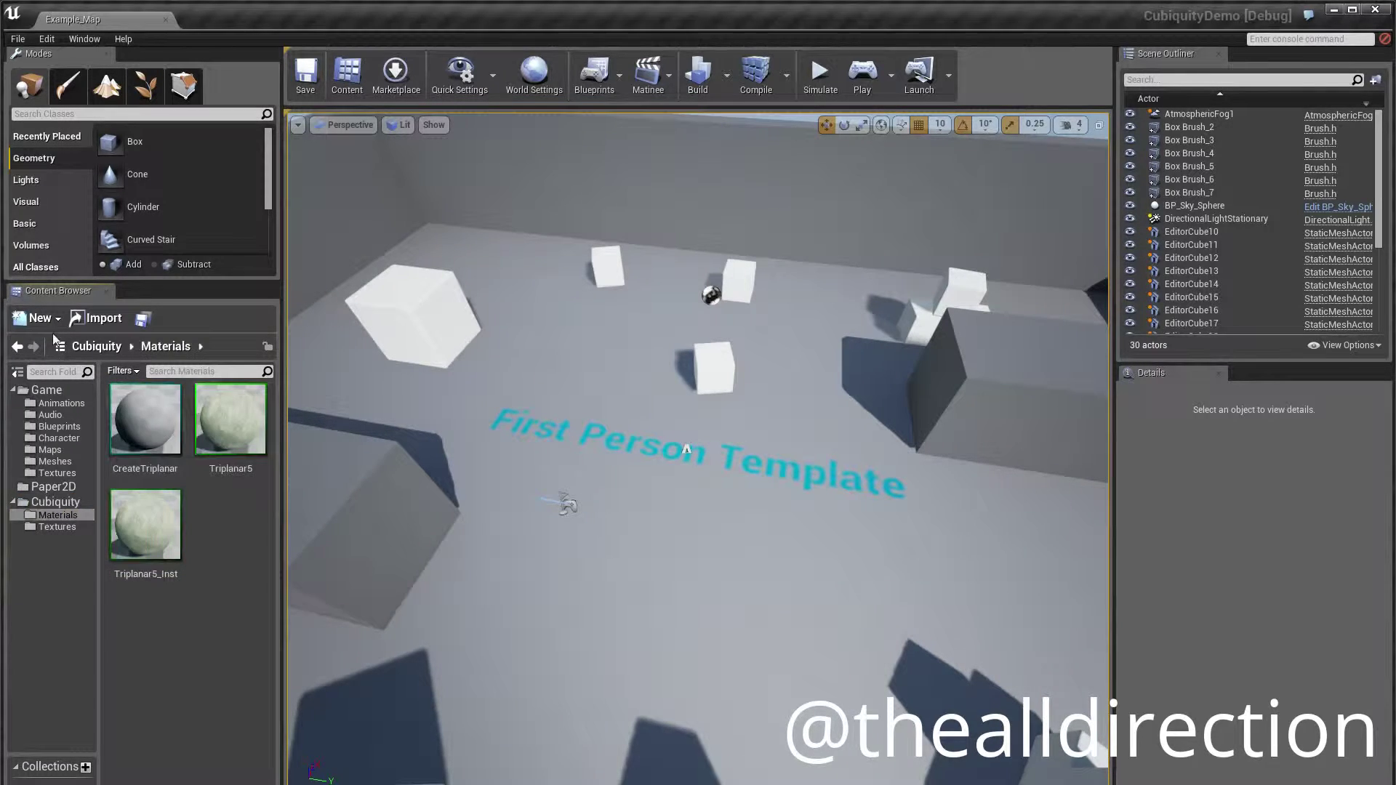
left_click(17, 347)
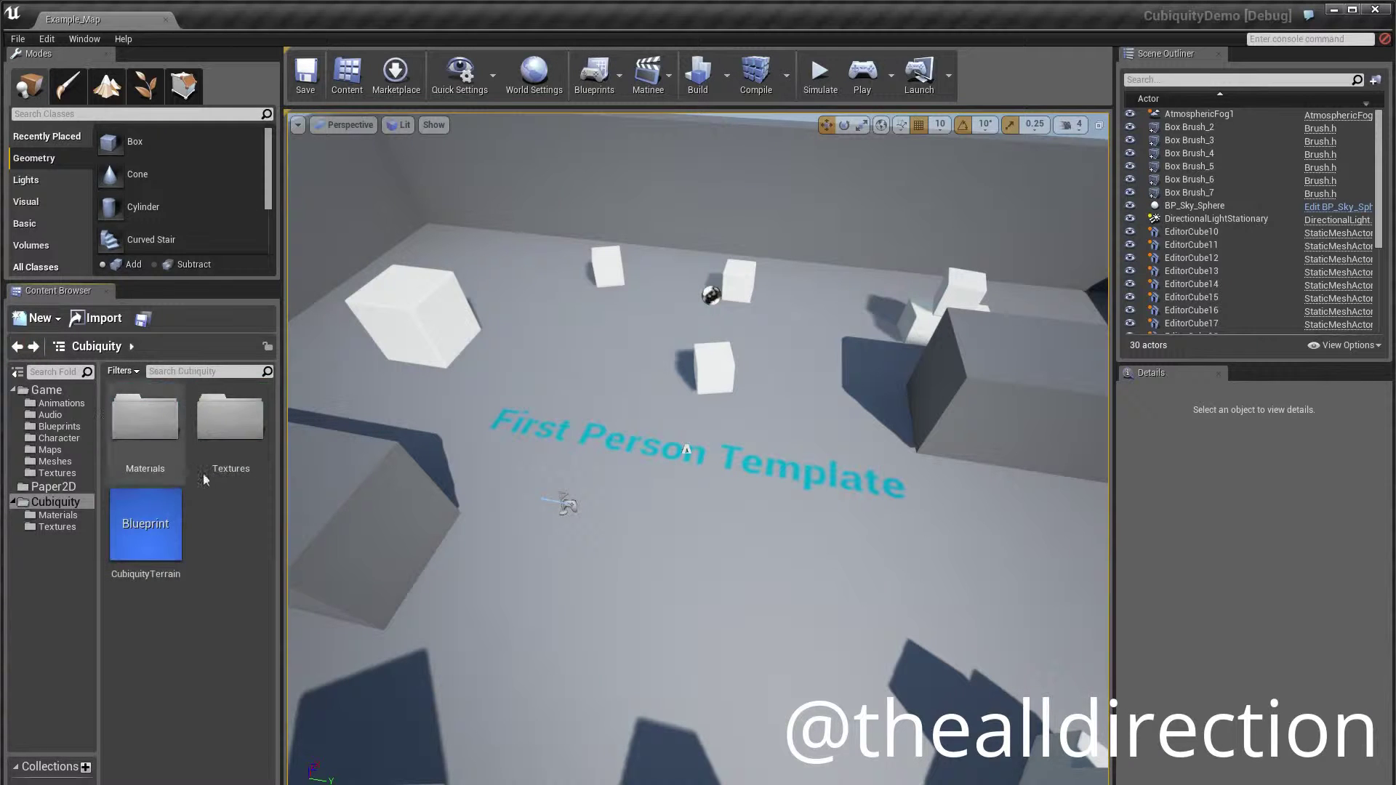
double_click(229, 429)
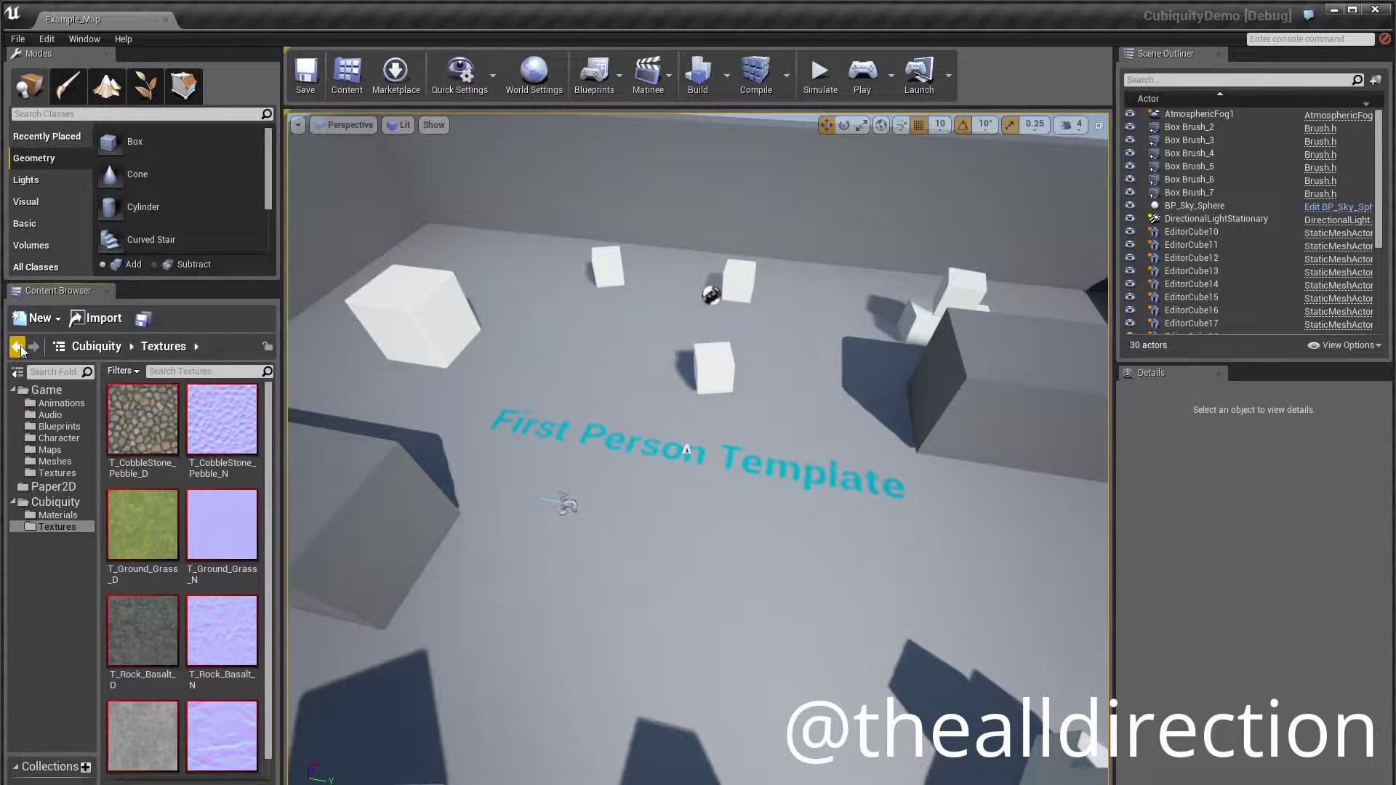
left_click(22, 351)
Place a CubiquityTerrain blueprint actor in the empty space beside the walled level, at about X -2900, Y -2710, Z 2820
mouse_move(735, 526)
right_mouse_down()
mouse_move(658, 535)
mouse_move(734, 540)
right_mouse_up()
key("s")
key("s")
key("a")
left_click(145, 523)
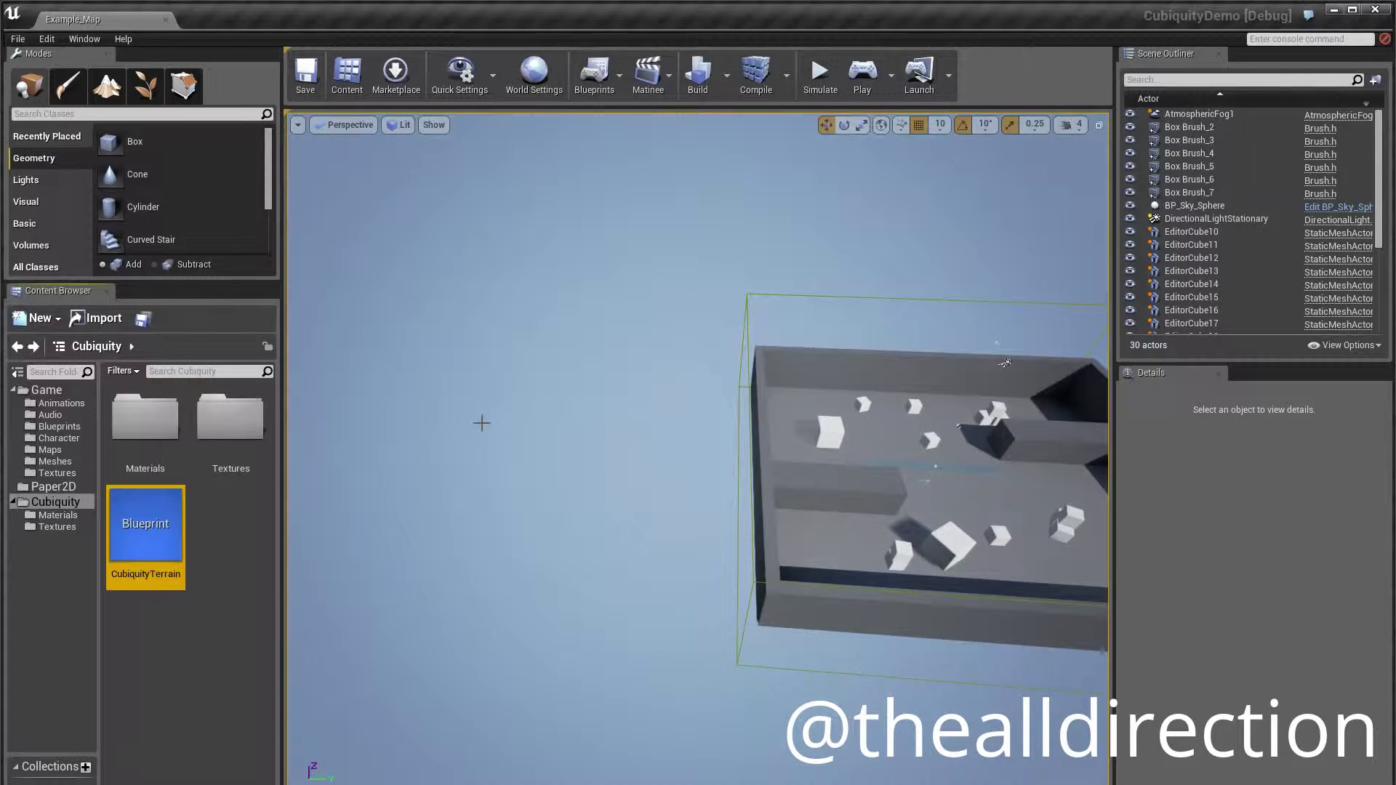
right_click(515, 435)
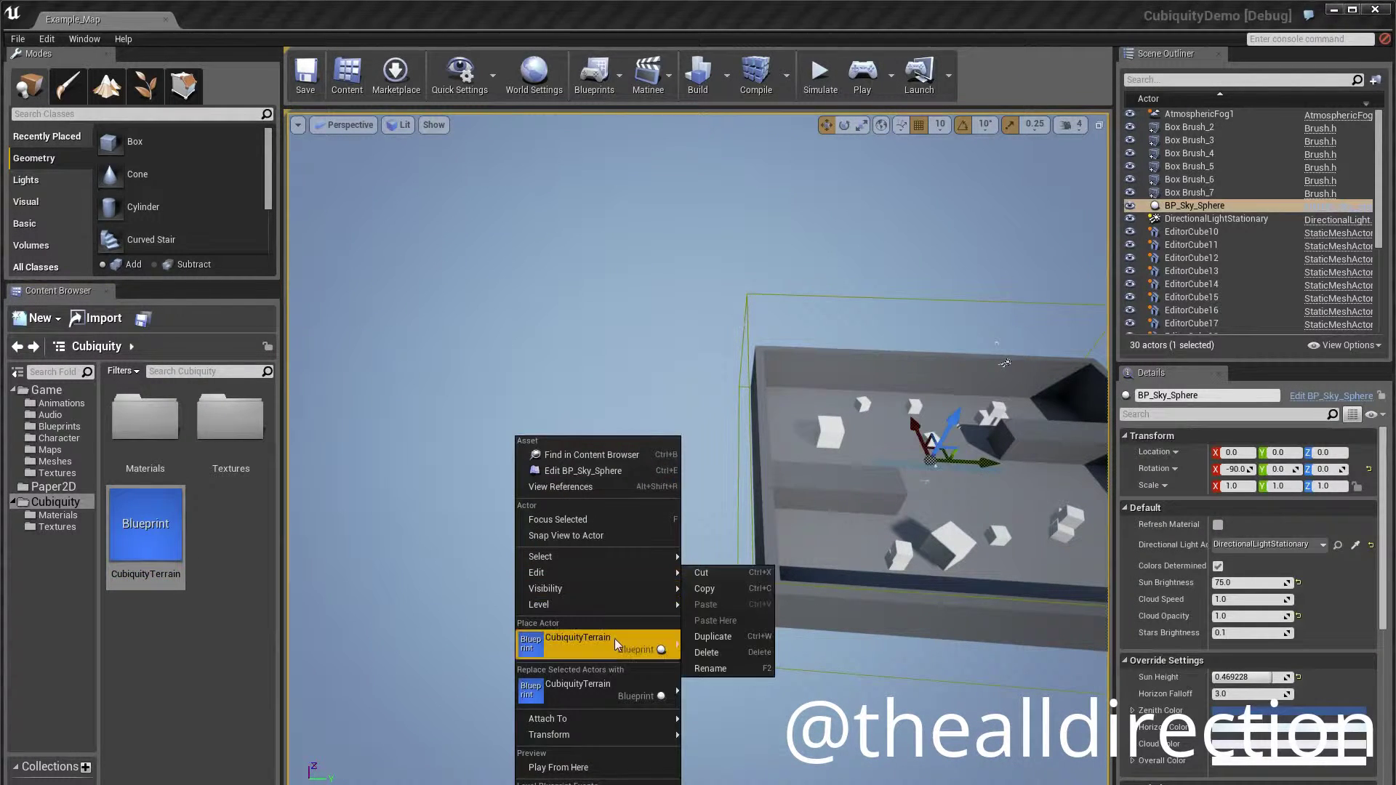
mouse_move(614, 638)
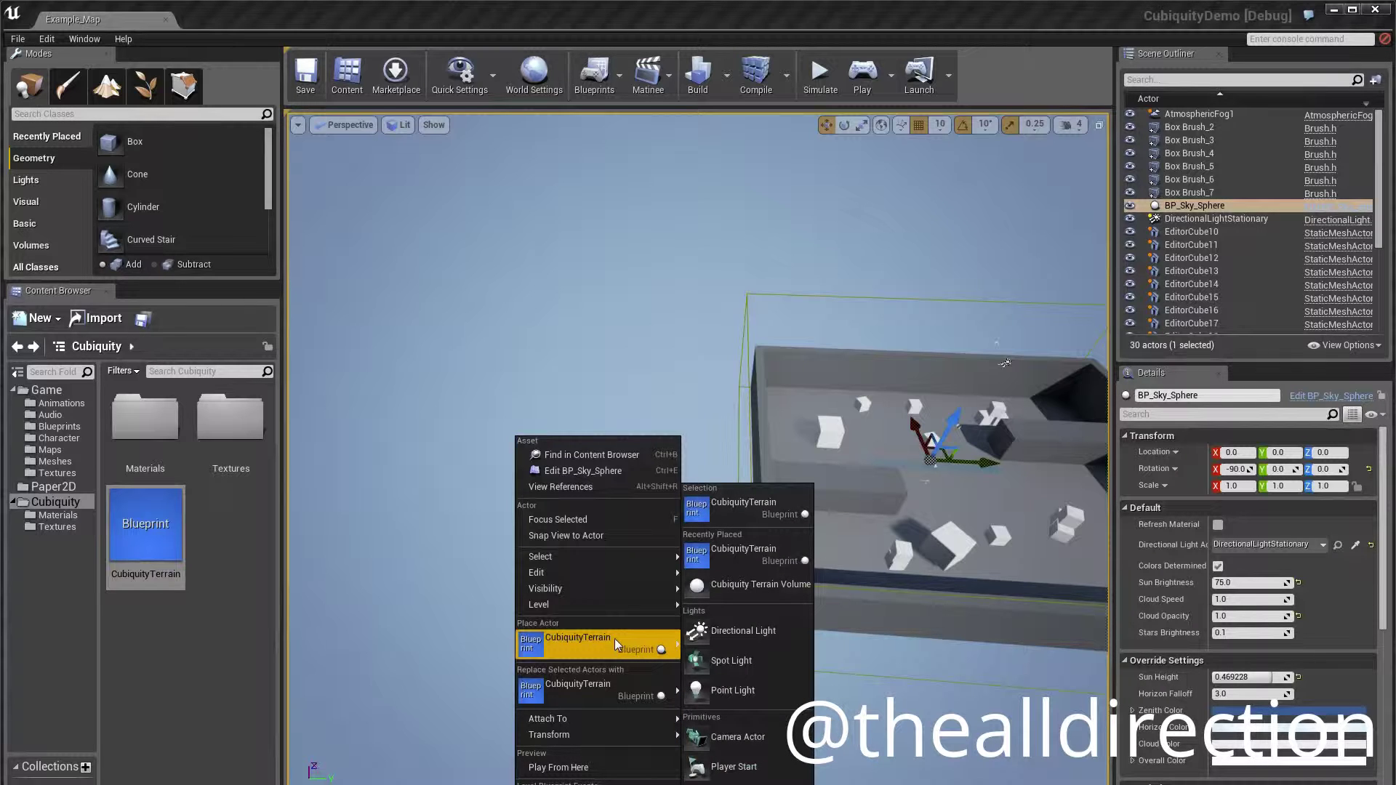
left_click(614, 639)
mouse_move(626, 561)
right_mouse_down()
mouse_move(620, 472)
mouse_move(604, 542)
mouse_move(569, 426)
mouse_move(586, 495)
mouse_move(639, 563)
right_mouse_up()
key("w")
key("s")
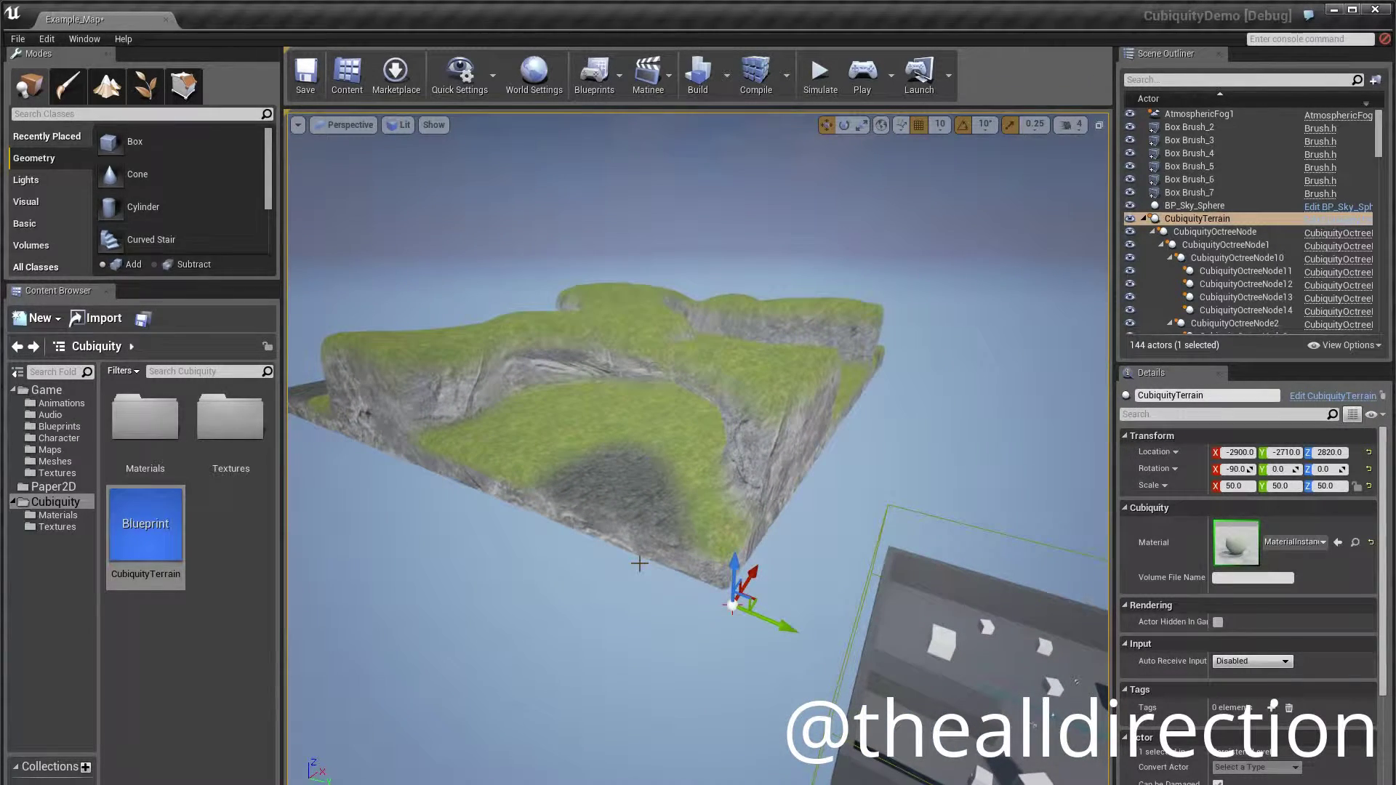
Inspect the terrain's mesh in the Wireframe view mode and switch the viewport back to Lit
left_click(399, 124)
left_click(429, 186)
right_click_drag(596, 387, 627, 364)
key("w")
key("s")
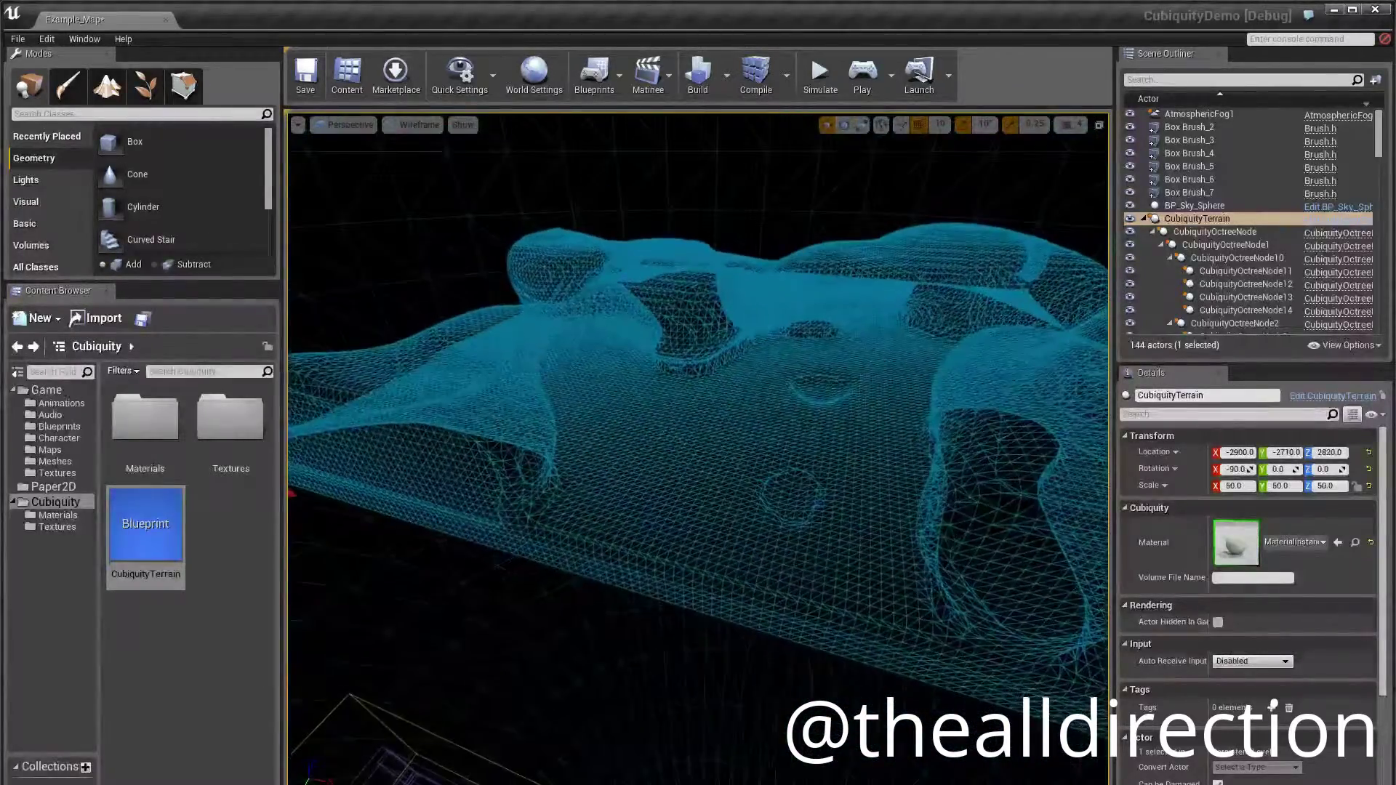
left_click(422, 133)
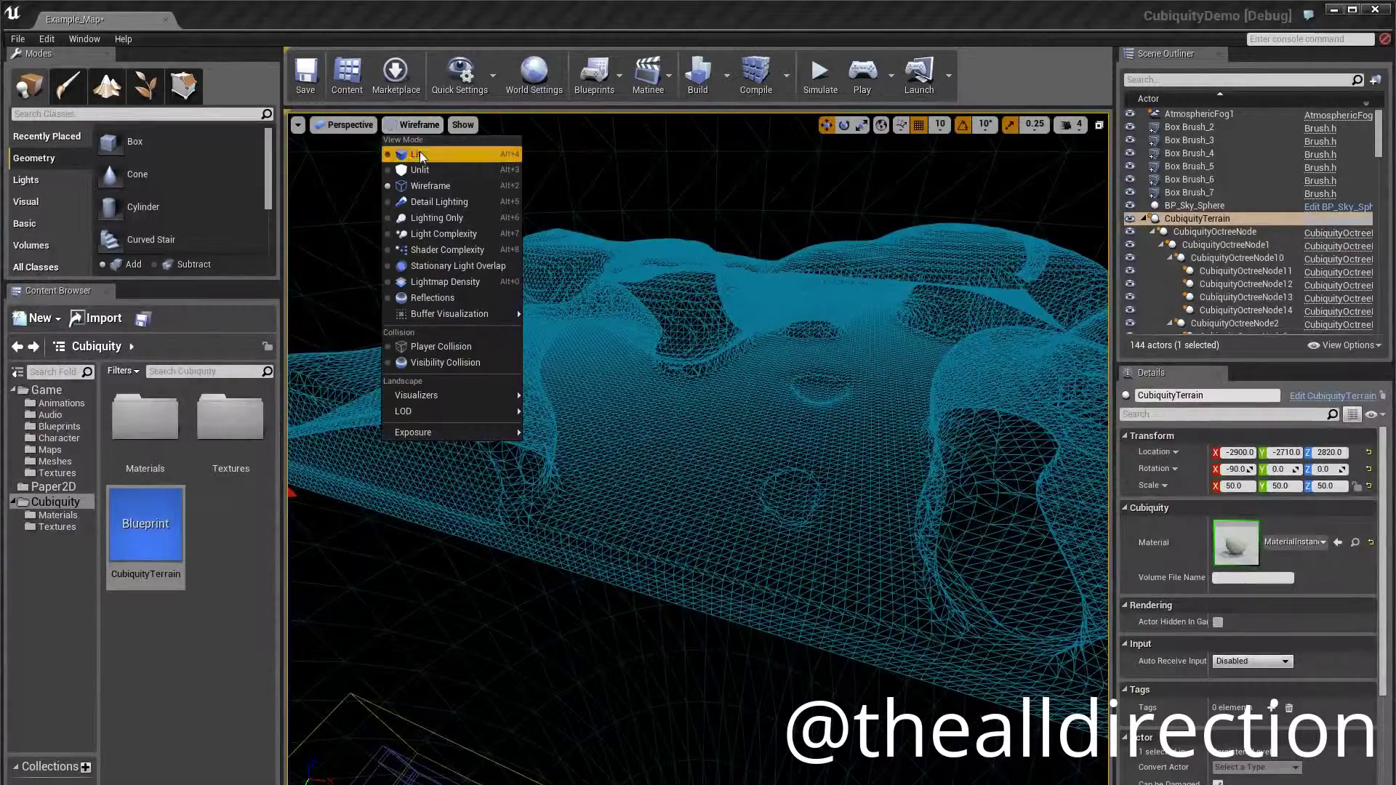
left_click(418, 154)
Move the Player Start up out of the walled level to the terrain's edge, at about X -552, Y -2682, Z 3107
right_click_drag(581, 327, 1120, 298)
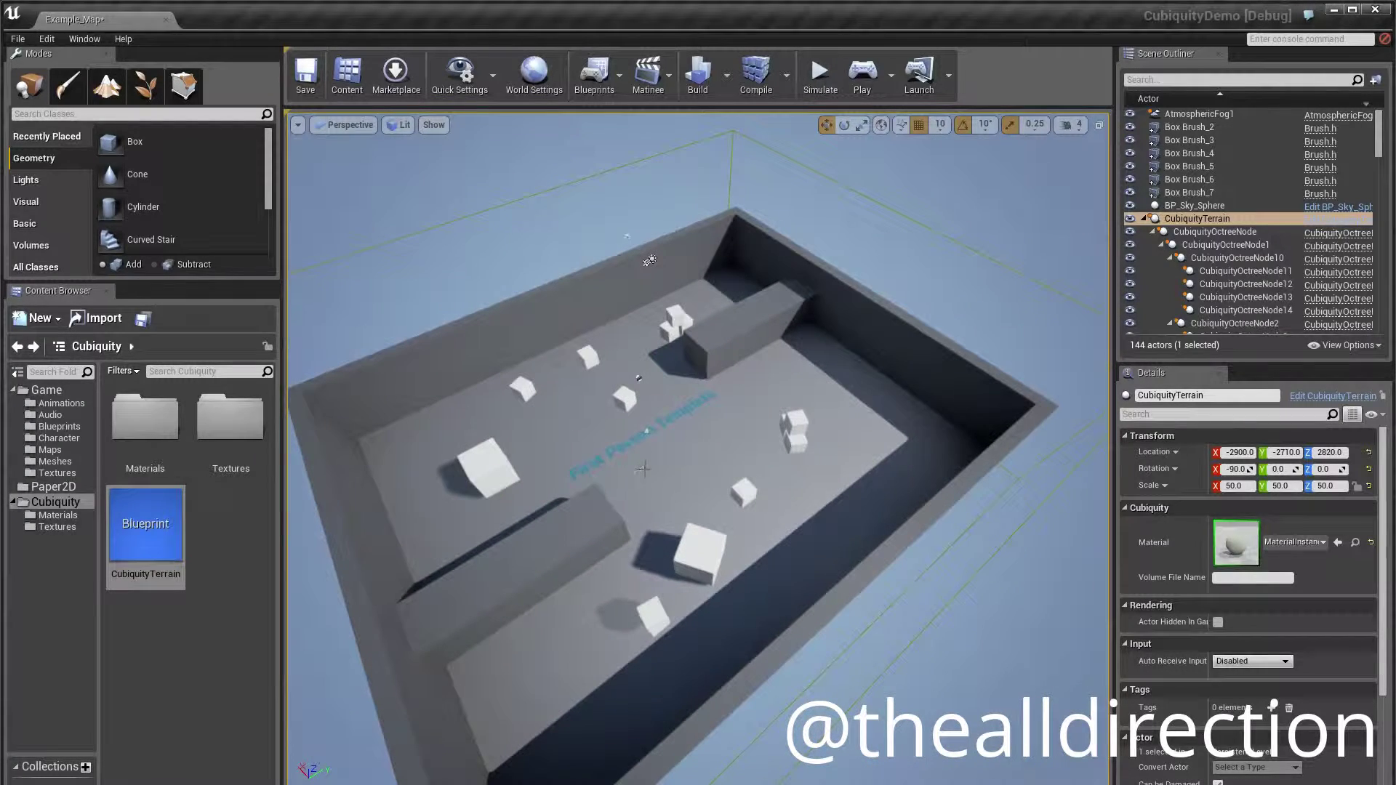
left_click(632, 468)
left_click_drag(616, 409, 570, 132)
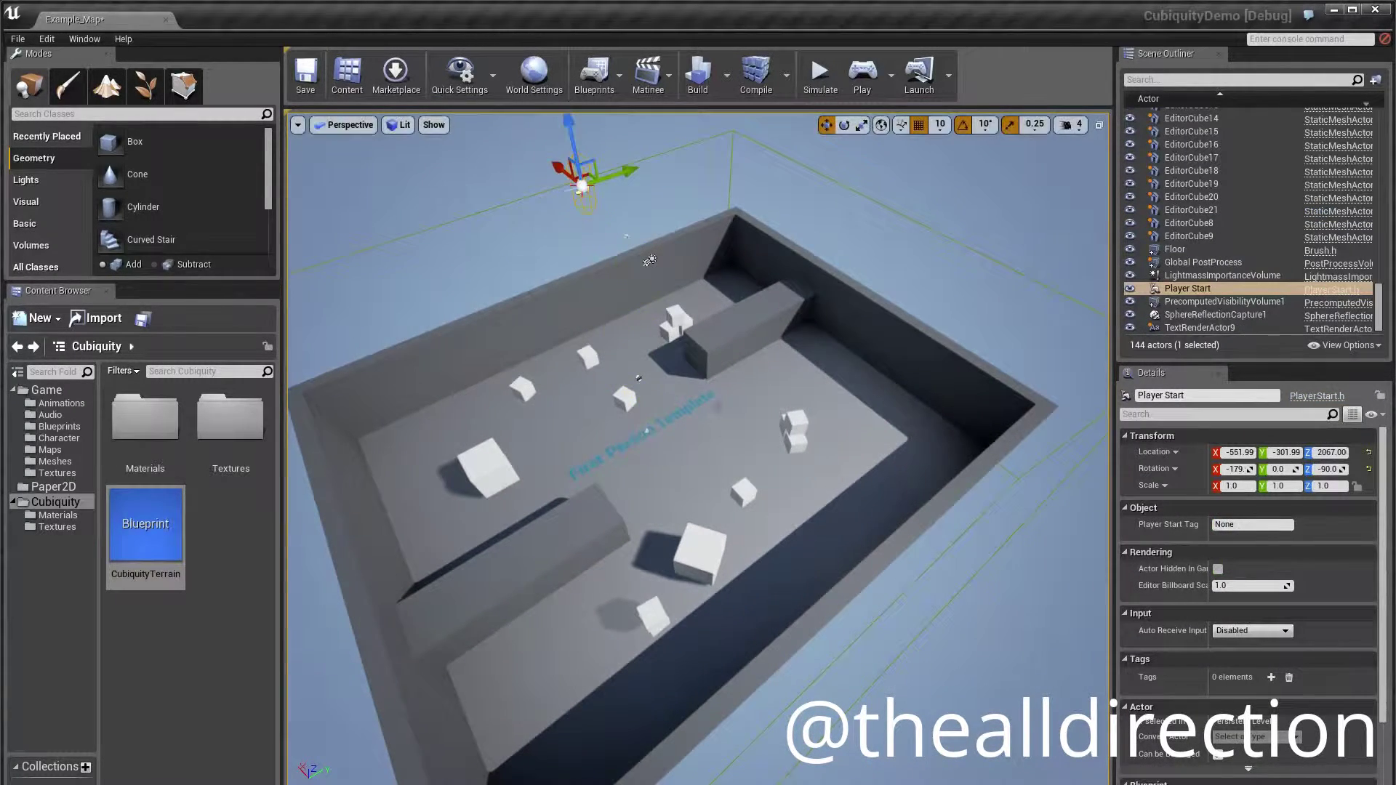
right_click_drag(575, 142, 508, 138)
left_click_drag(931, 534, 909, 237)
left_click_drag(1012, 264, 304, 311)
right_click_drag(338, 291, 301, 244)
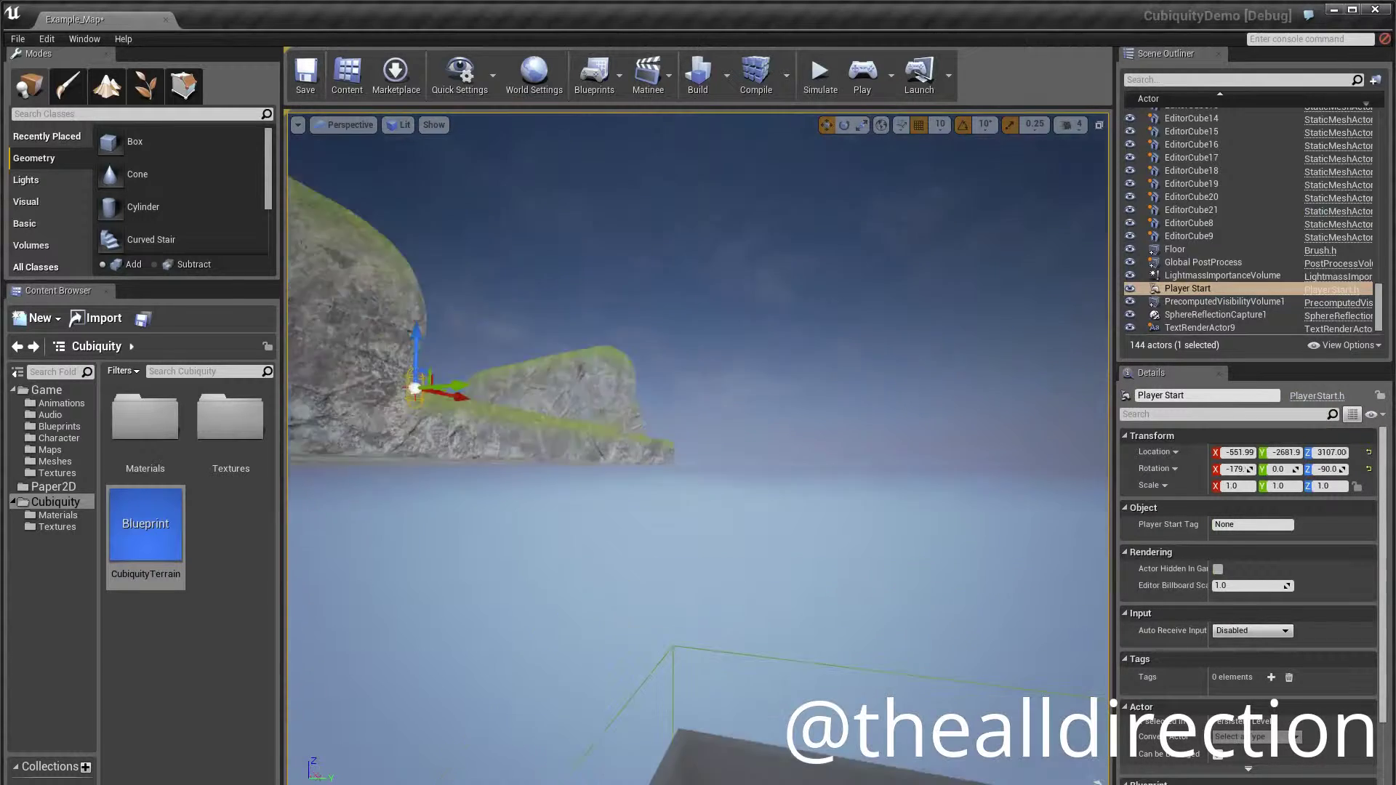
Move the Player Start onto the terrain's grass, at about X -62, Y -3312, Z 3257
key("f")
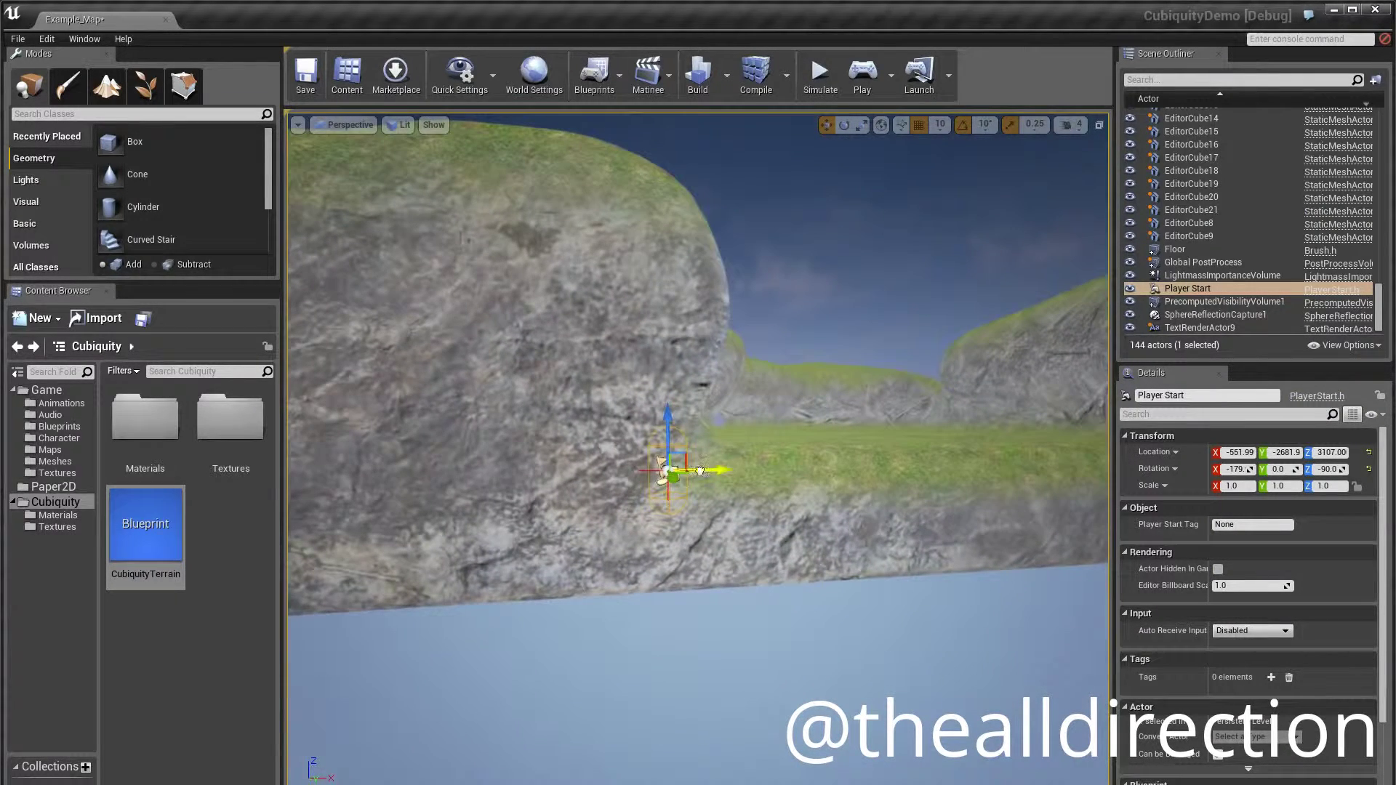
left_click_drag(700, 472, 816, 403)
key("w")
mouse_move(816, 404)
right_mouse_down()
mouse_move(843, 327)
mouse_move(829, 393)
right_mouse_up()
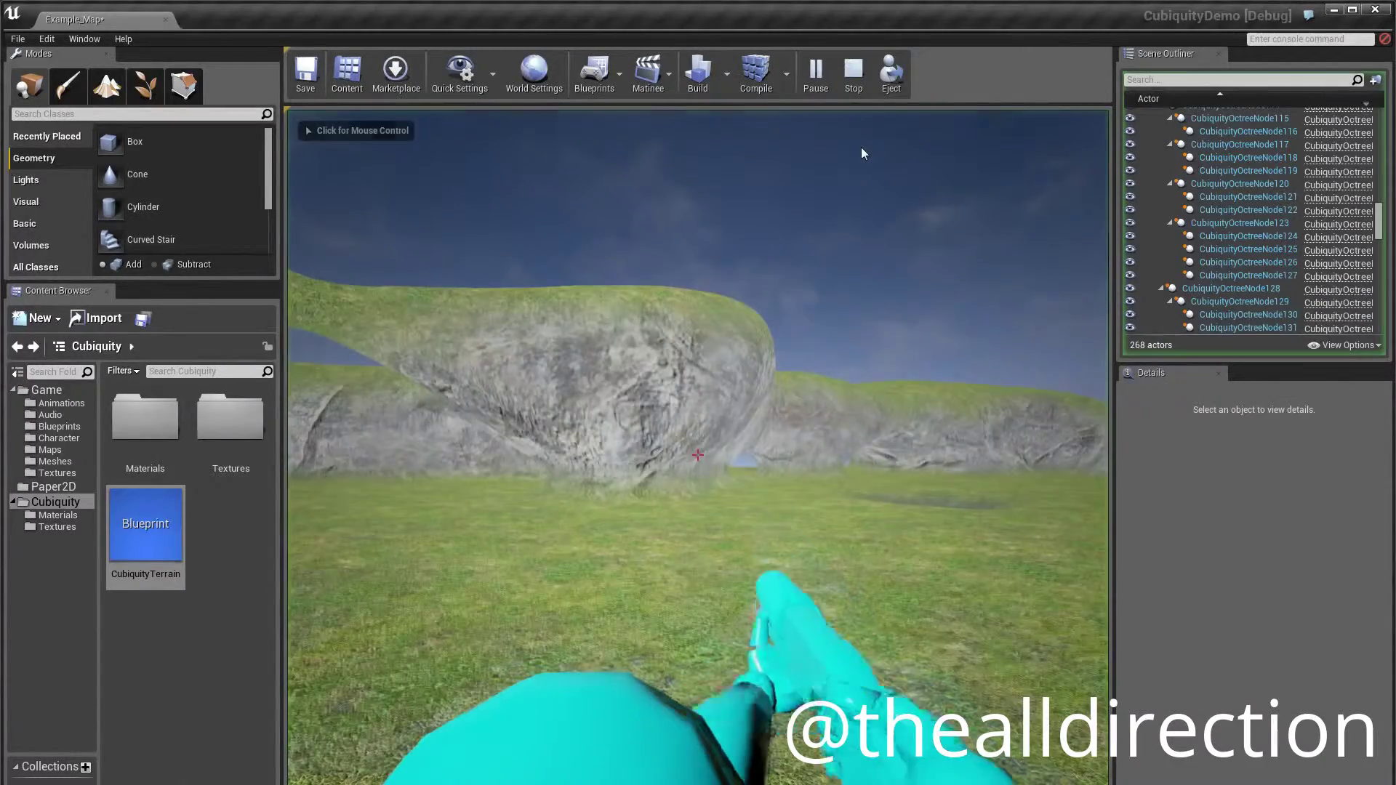
Play-test the level by walking over the grass and through the terrain's rock arches and caves, and end the session
left_click(861, 148)
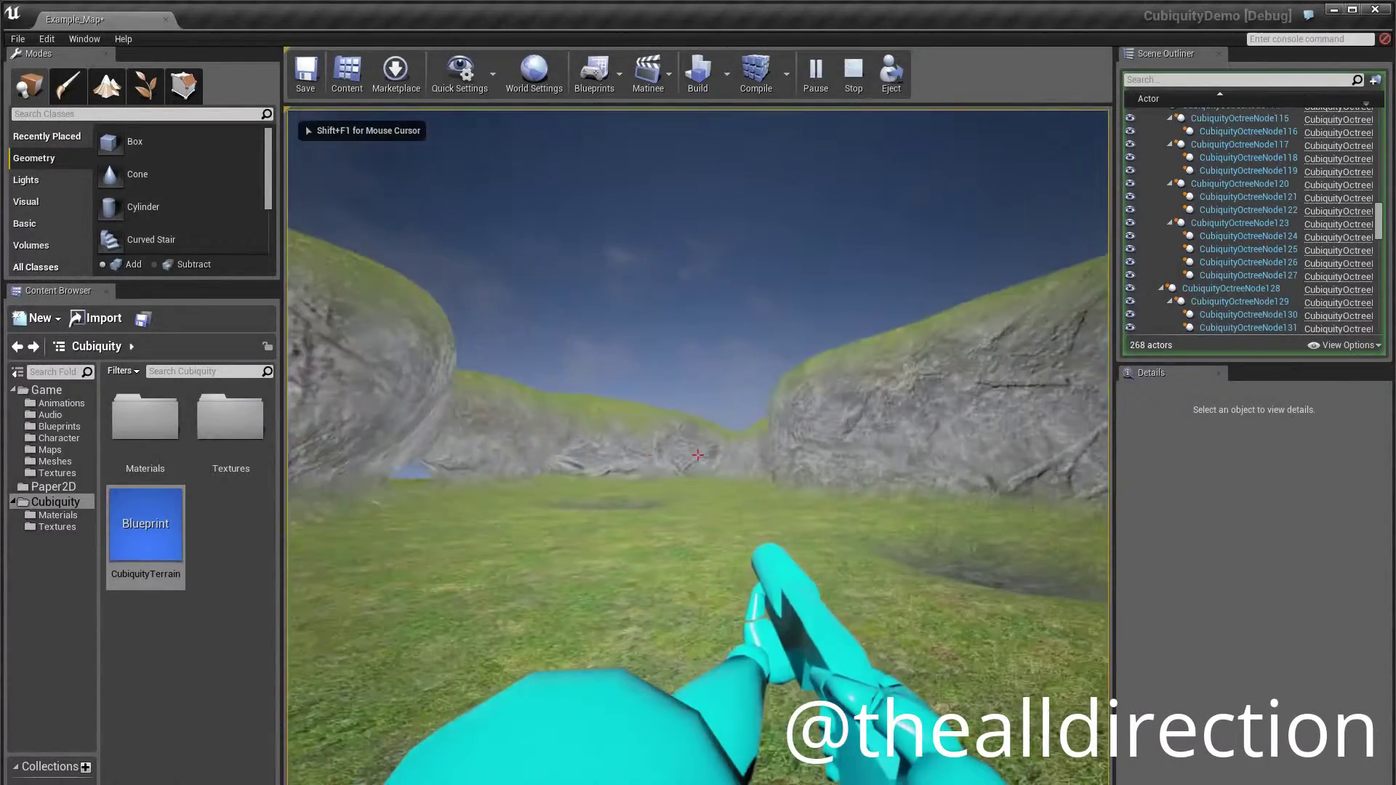
key("w")
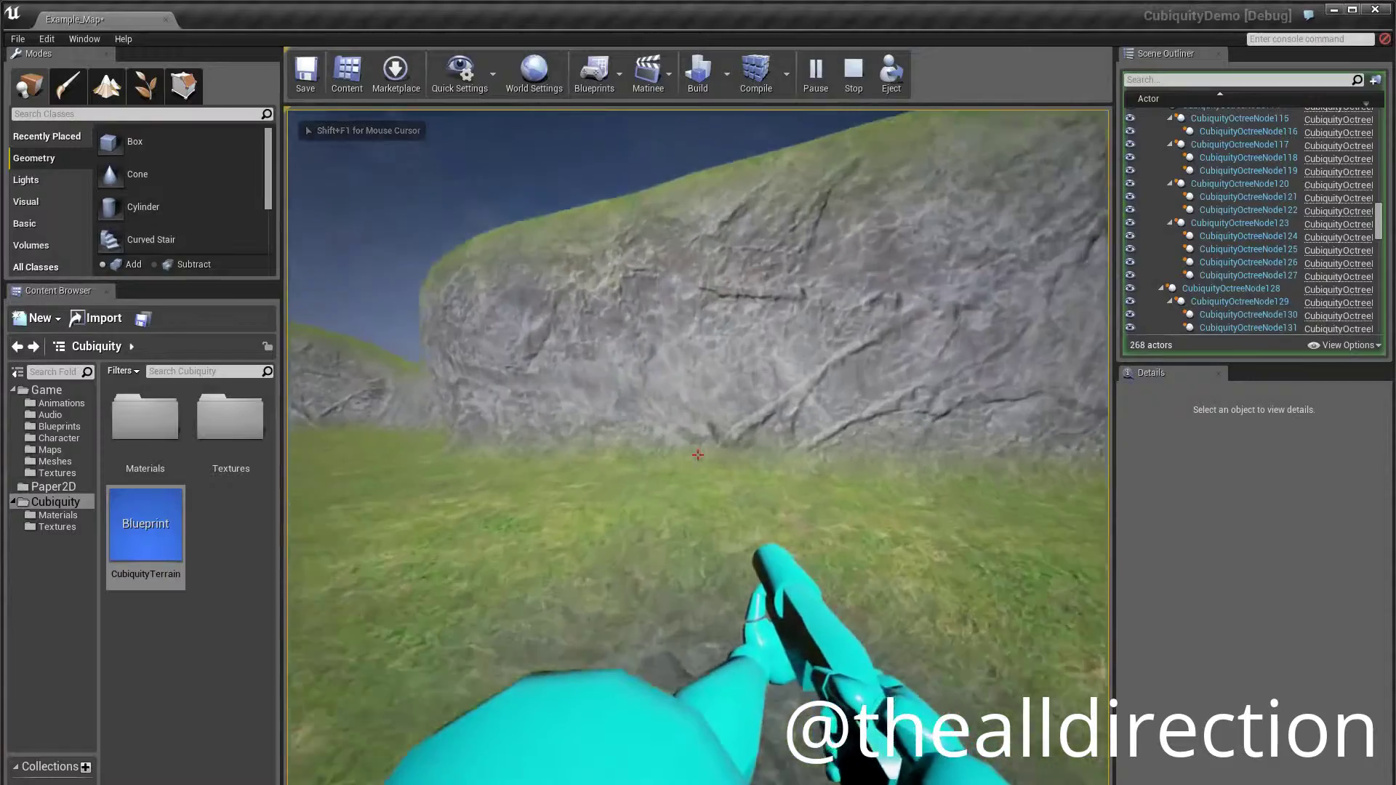
key("w")
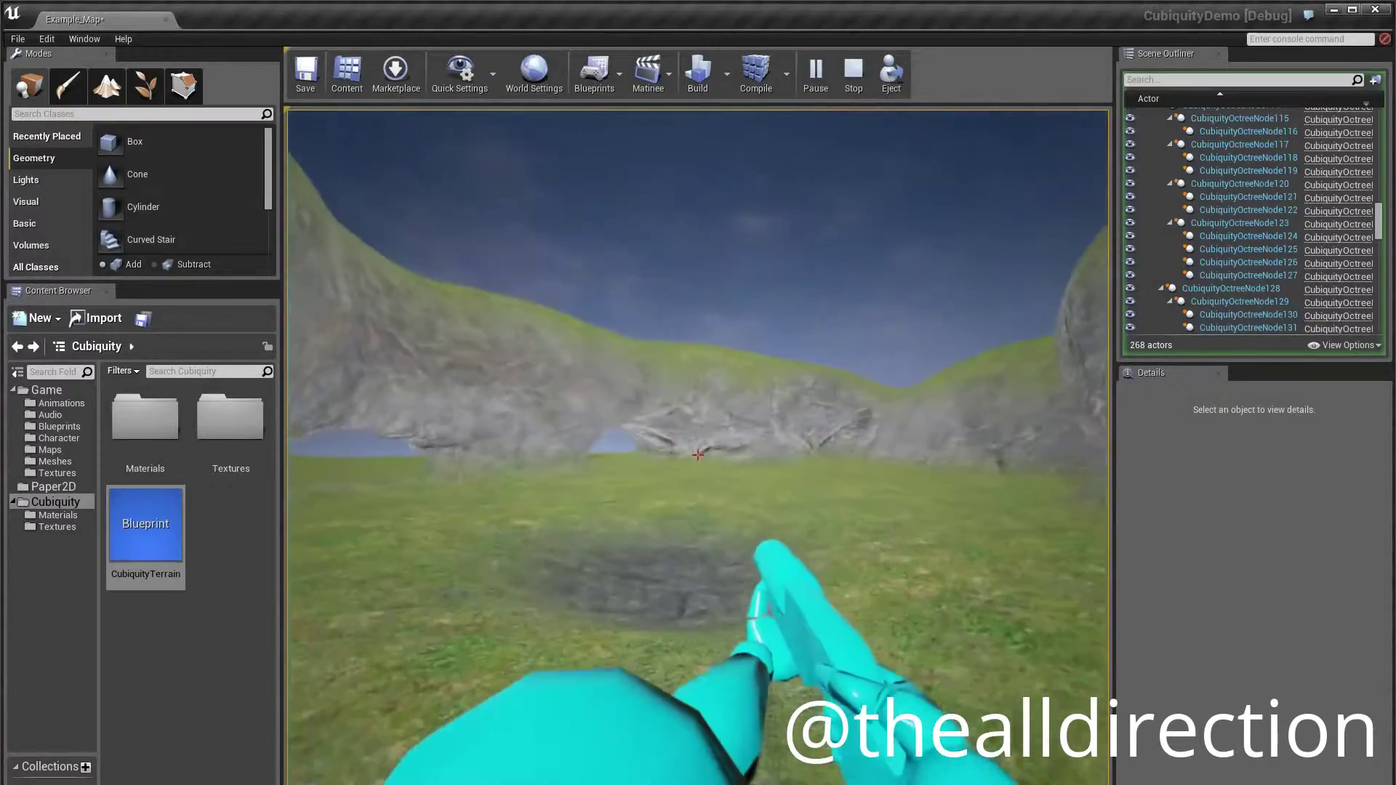
key("w")
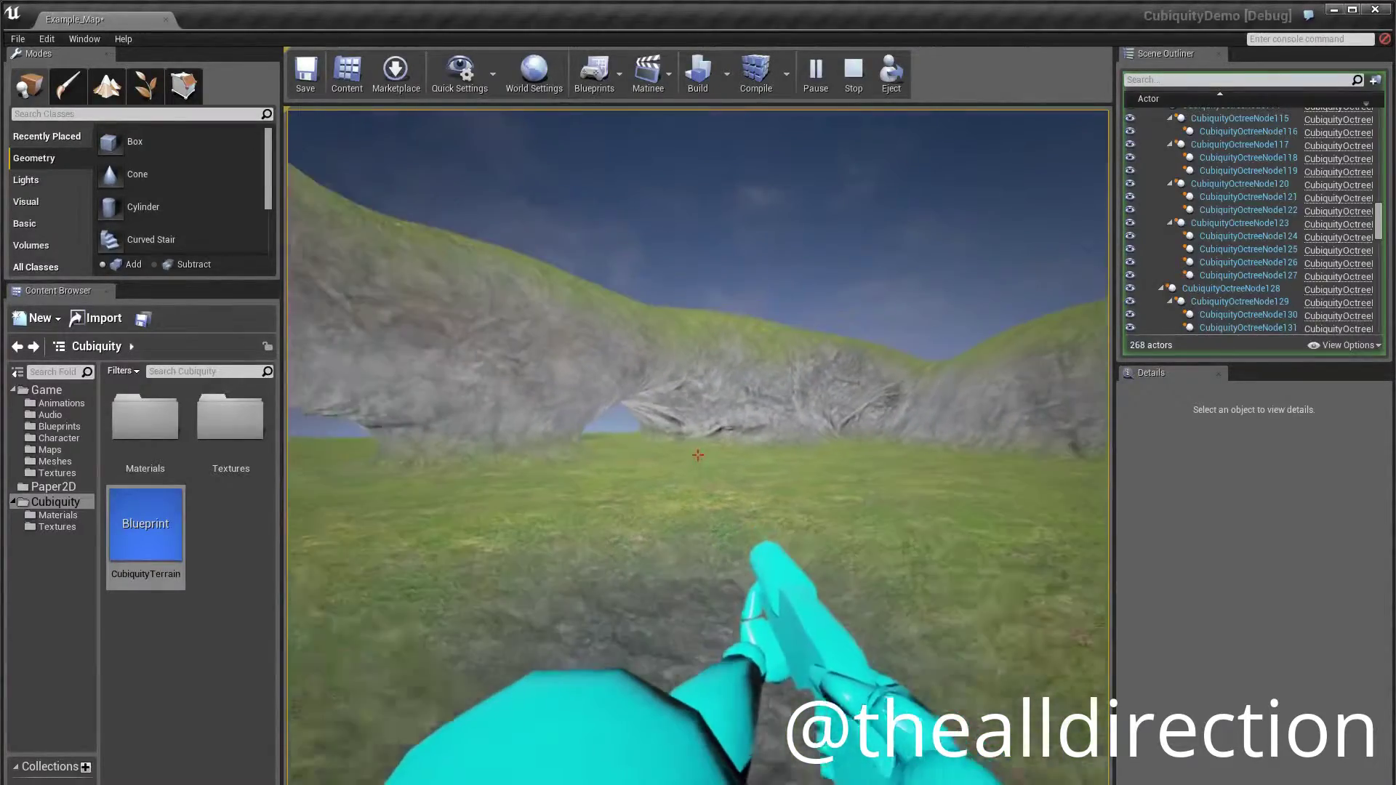
key("w")
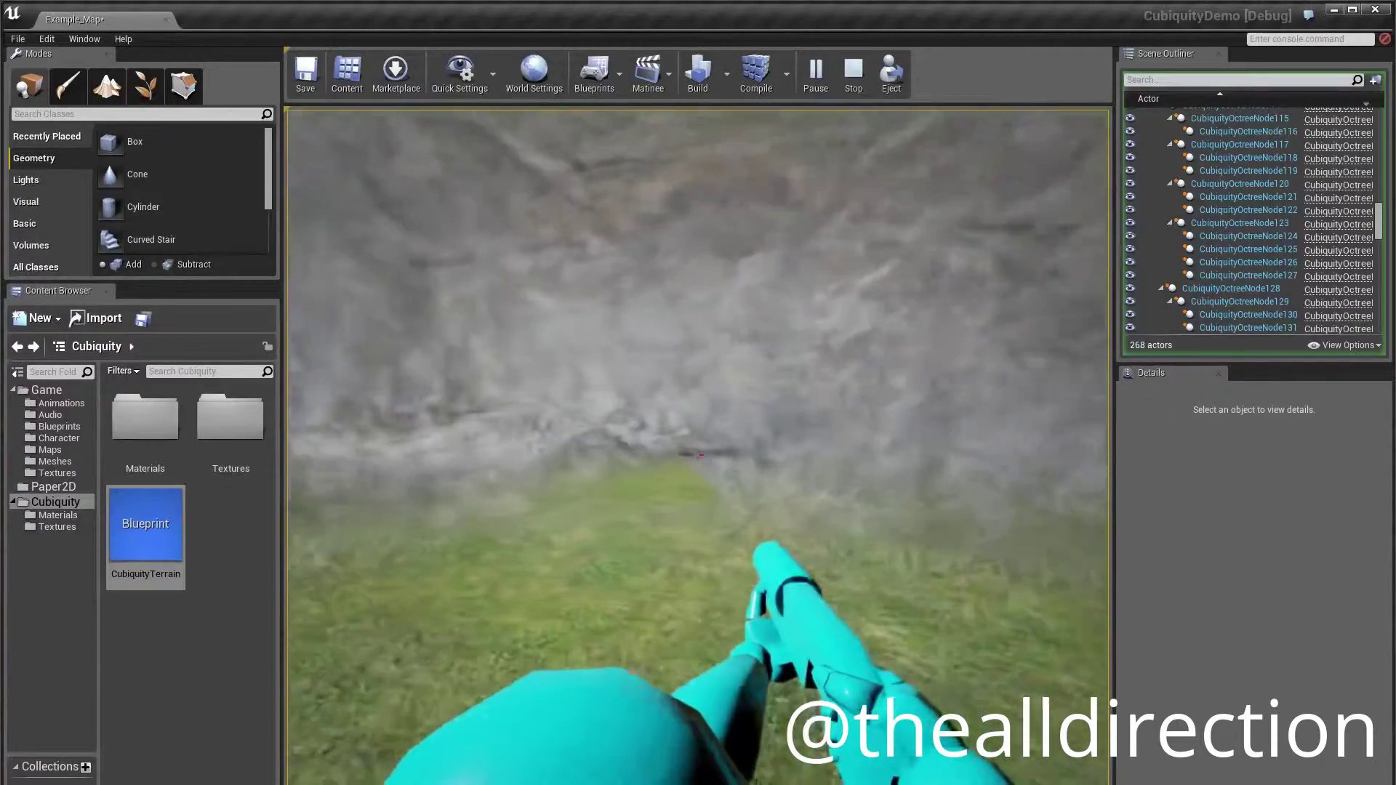
key("w")
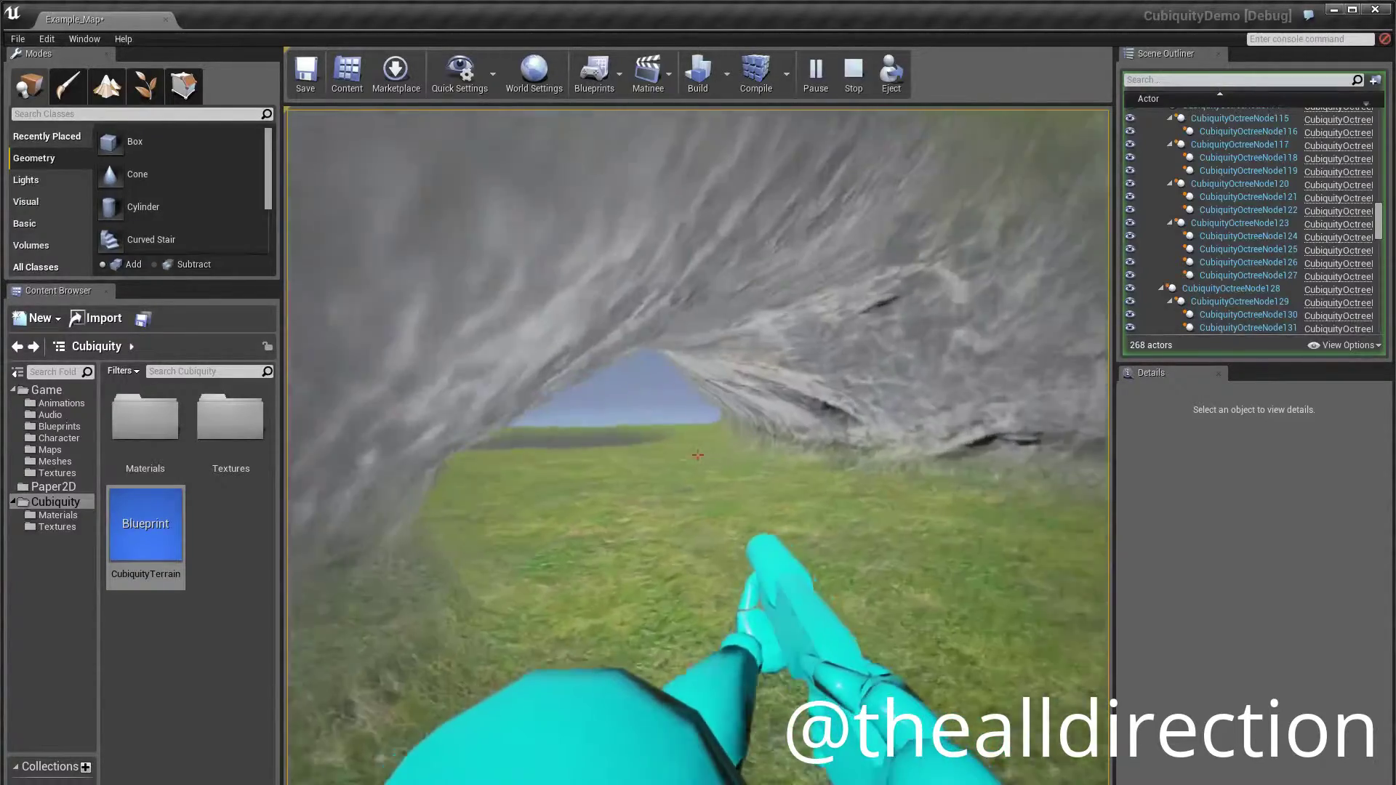
key("w")
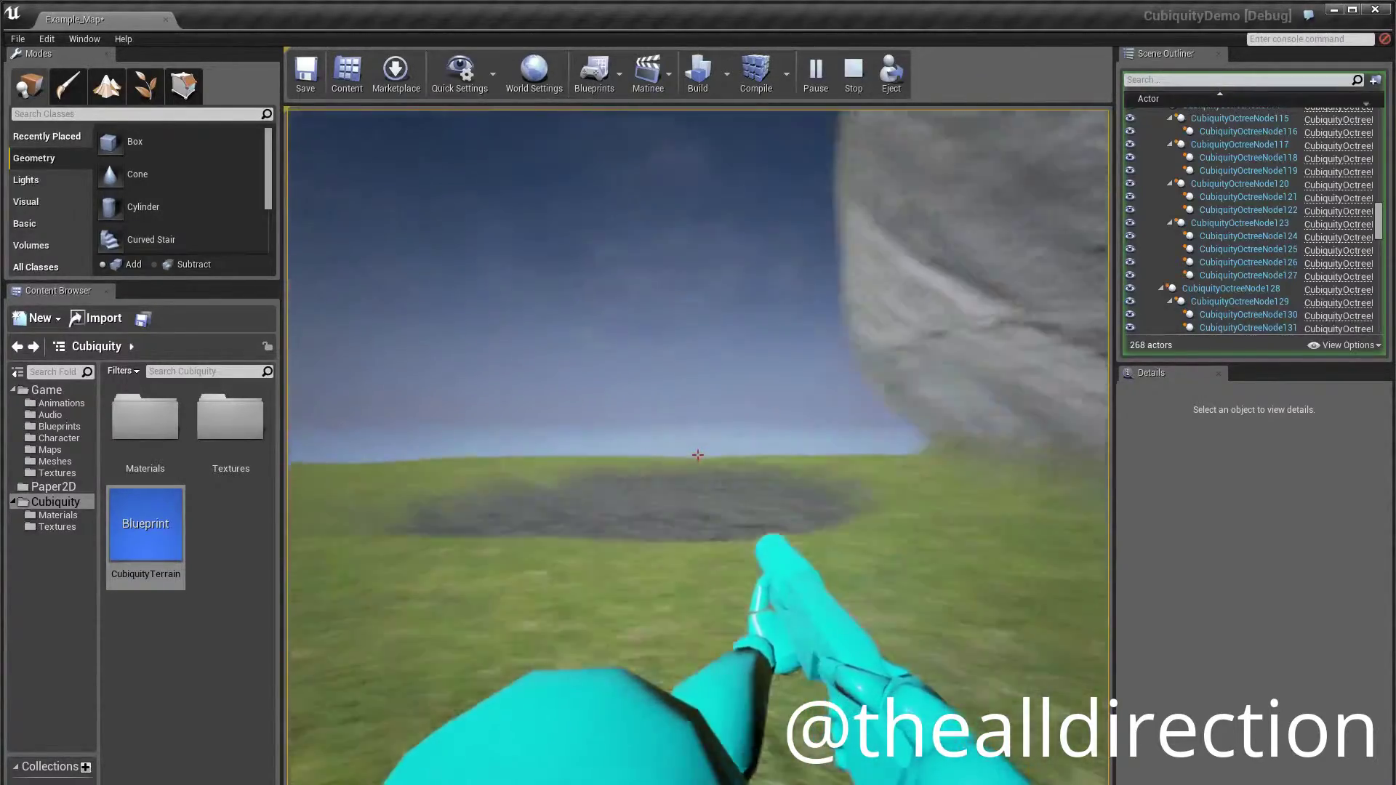
key("w")
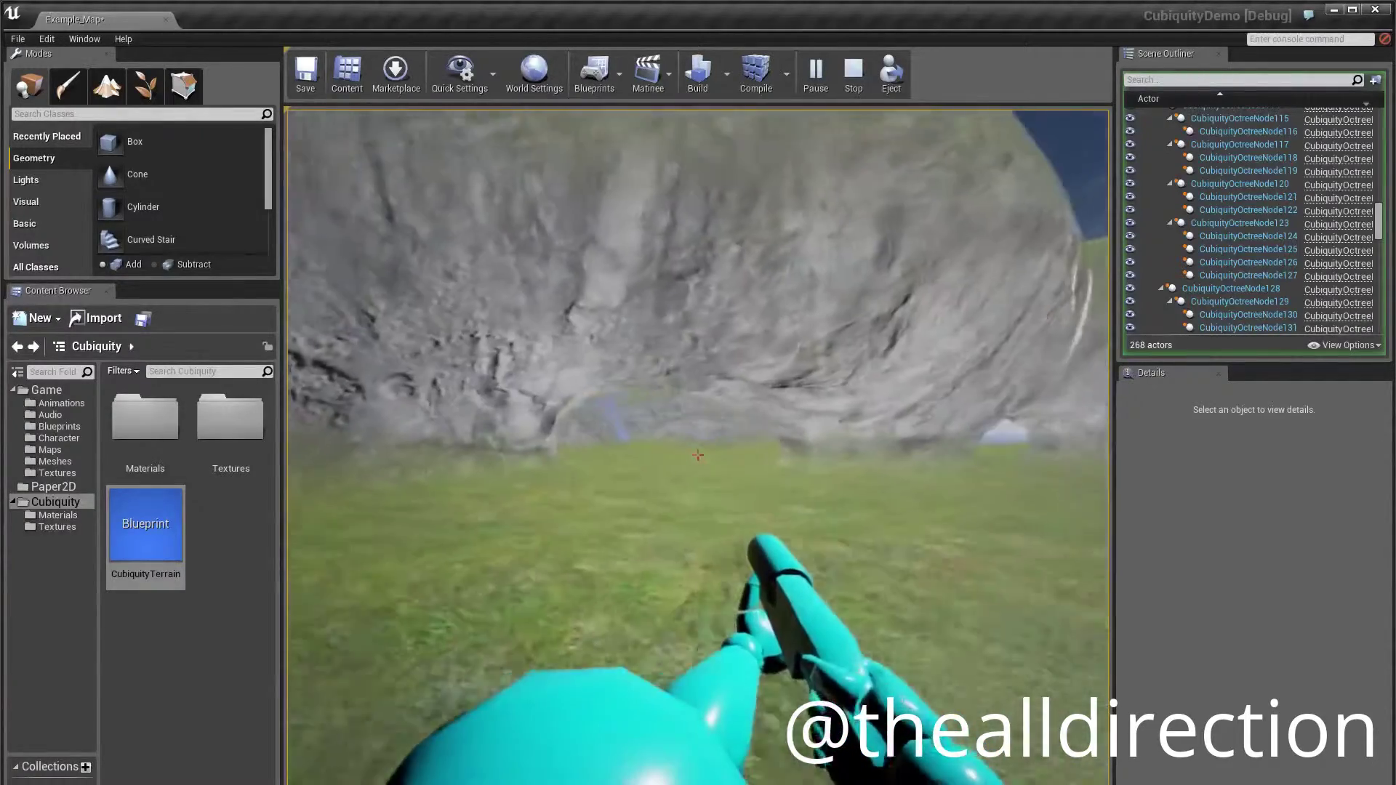
key("w")
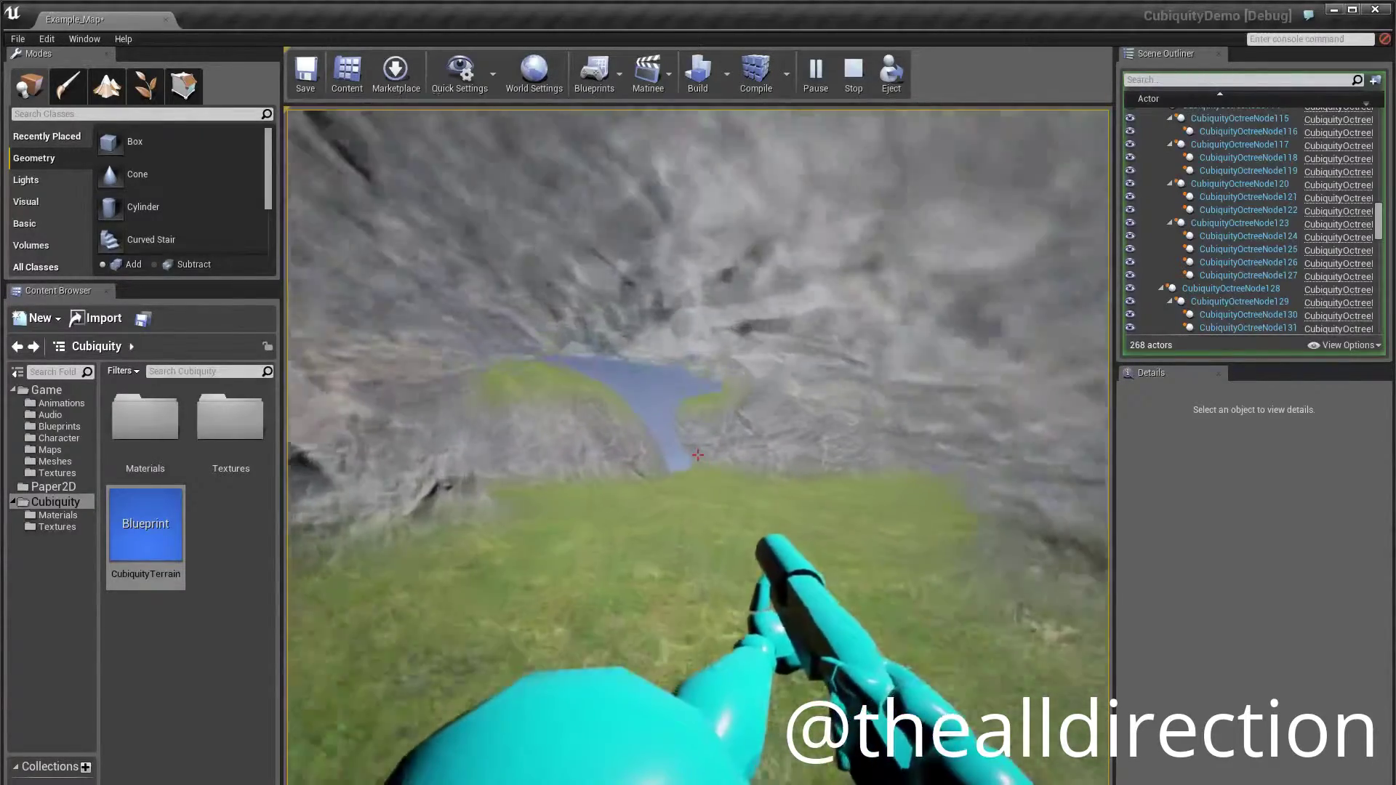
key("w")
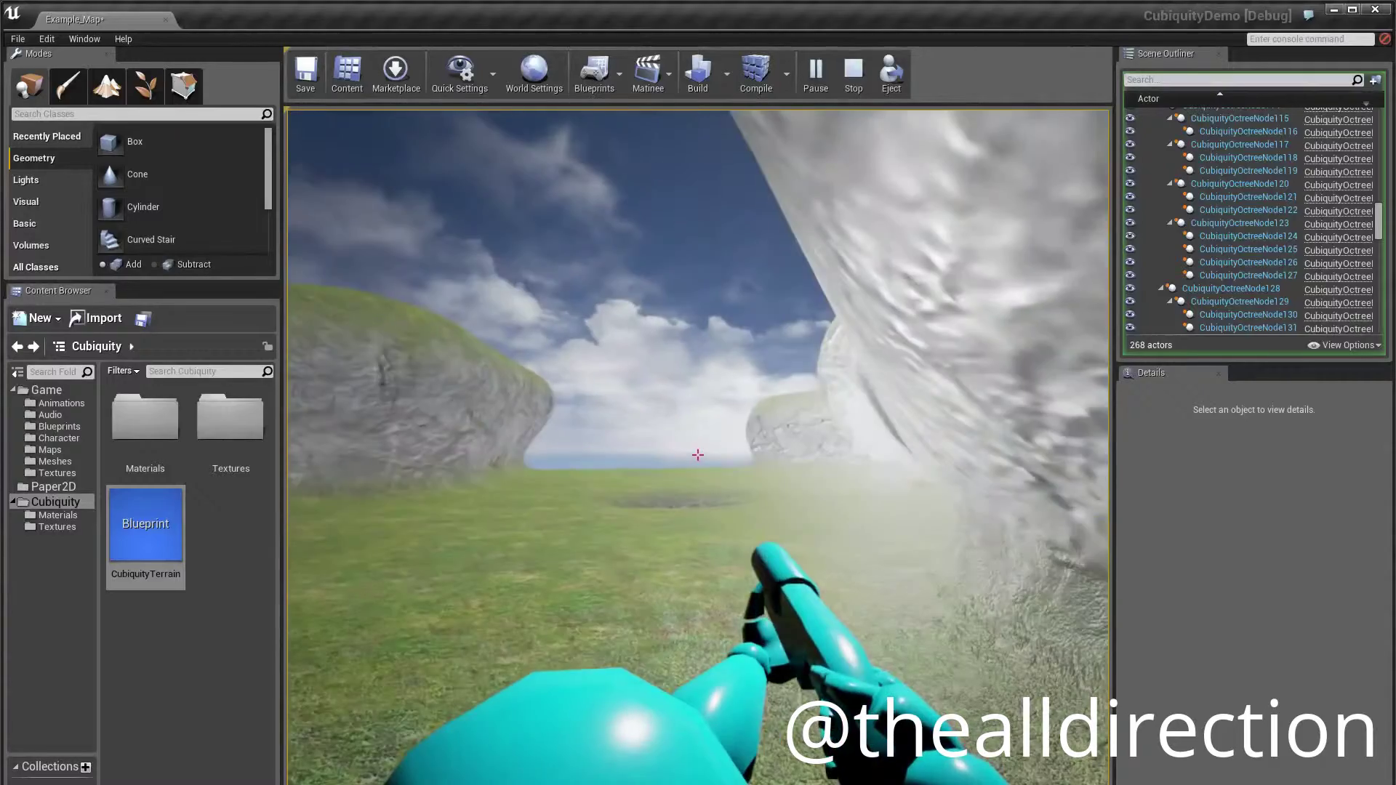
key("Escape")
Look over the terrain from above in the editor and open the Game content's Blueprints folder
right_click_drag(758, 460, 815, 552)
key("s")
right_click_drag(698, 466, 682, 405)
key("w")
key("s")
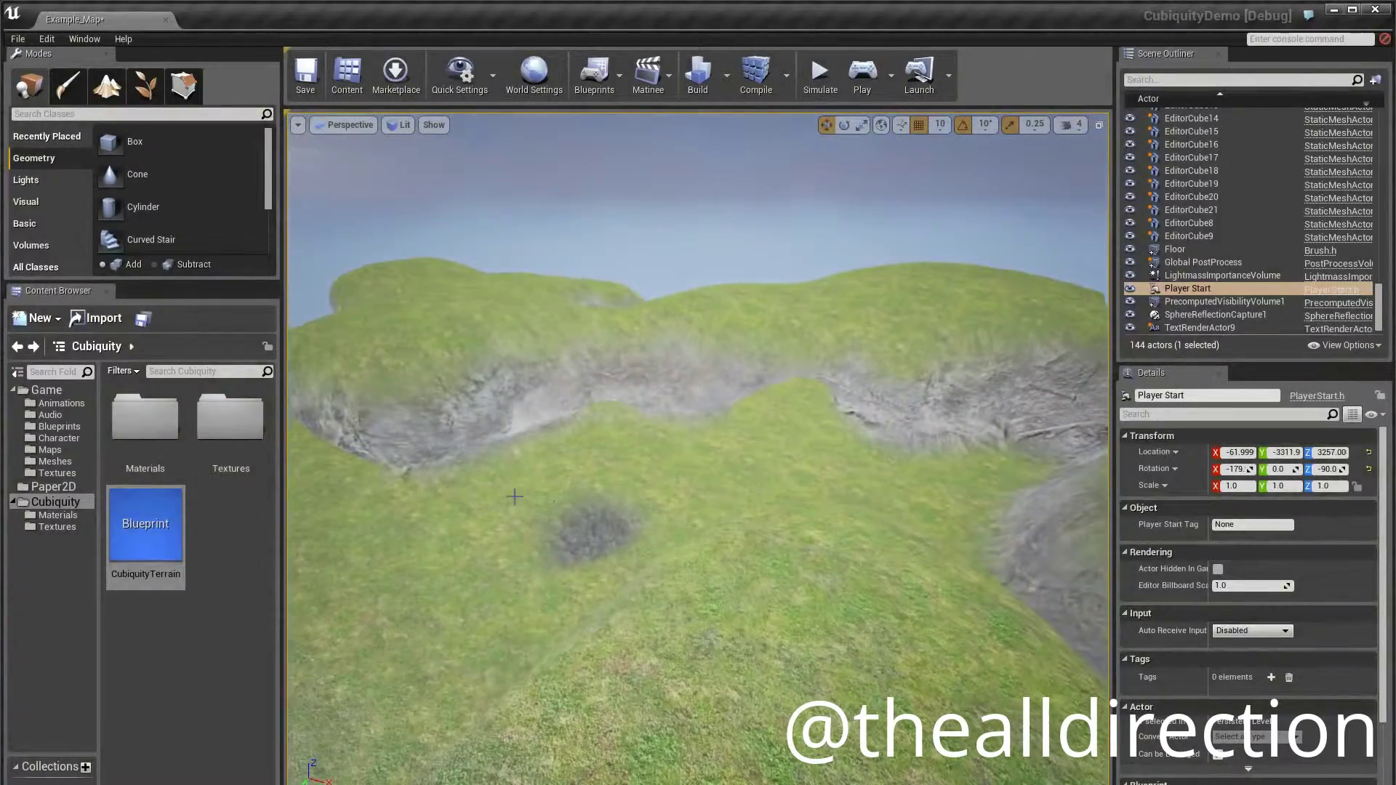
left_click(81, 426)
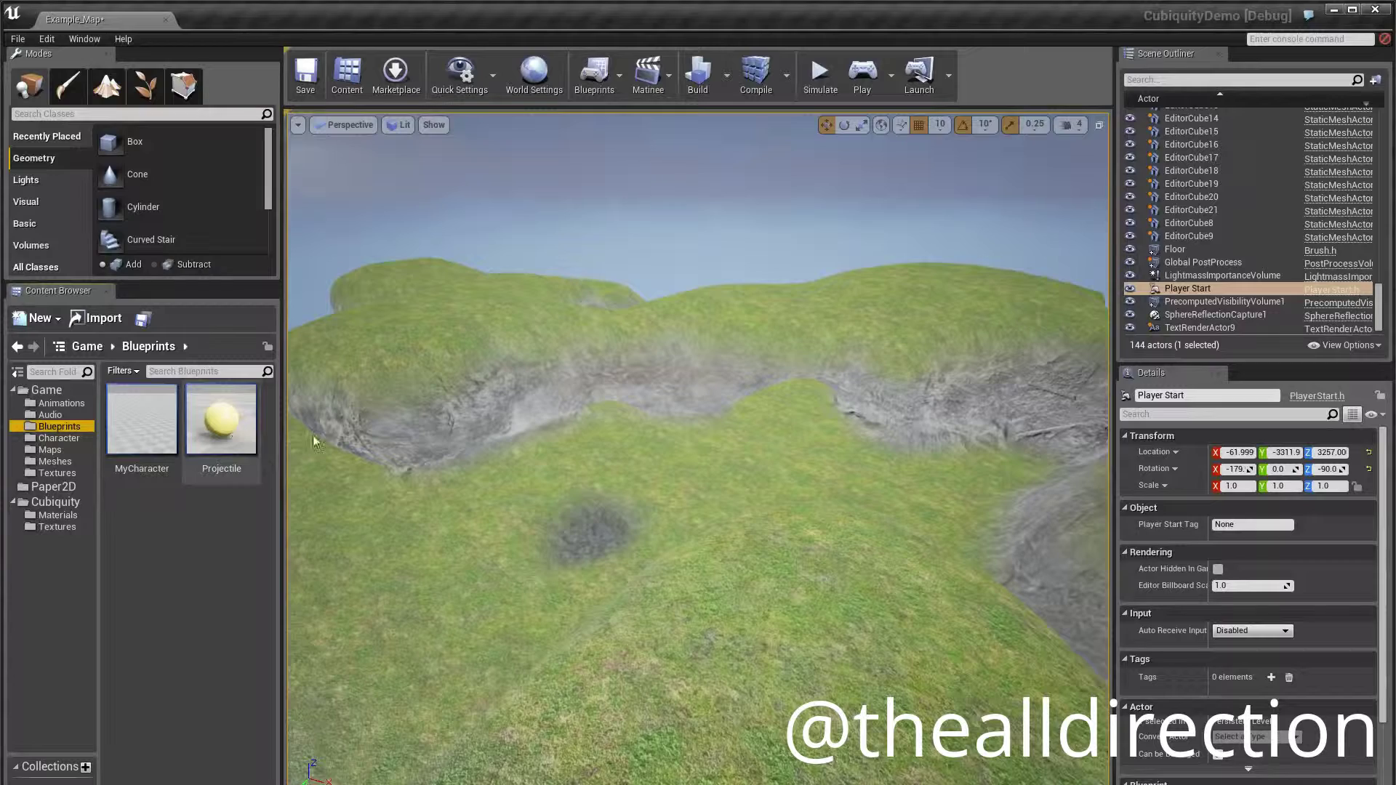
Play-test the level by firing projectiles at the terrain's rocks and grass while walking across it, and end the session
left_click(863, 77)
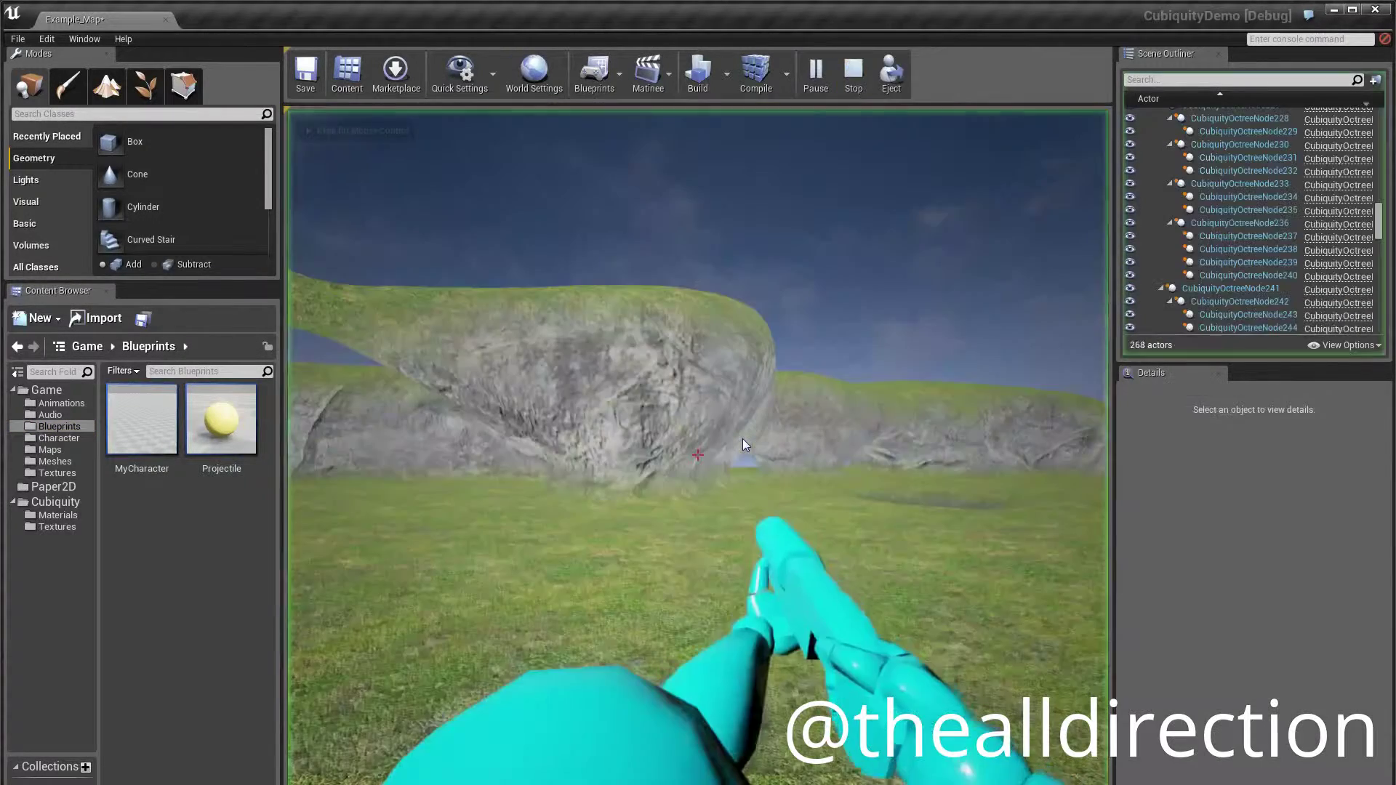
left_click(743, 439)
left_click(698, 455)
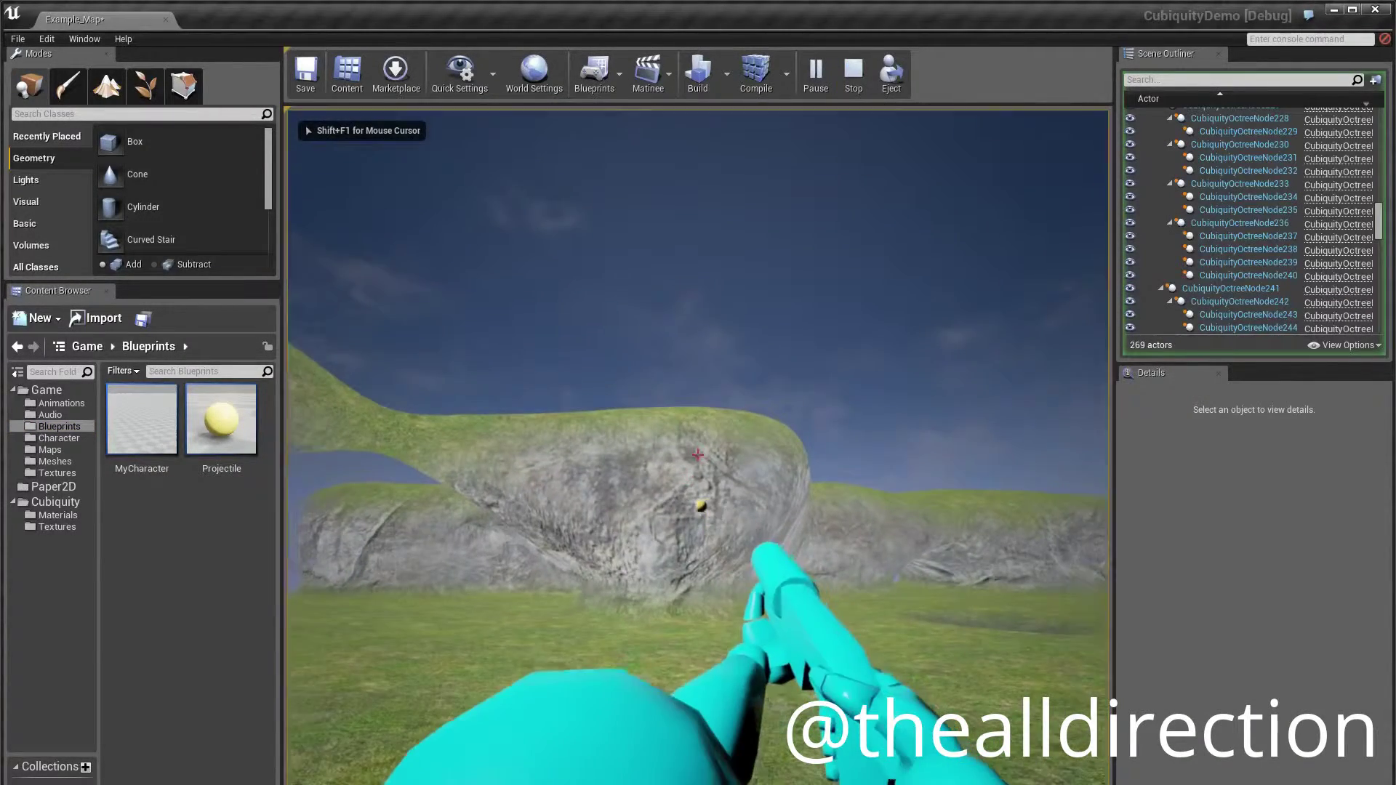
left_click(699, 454)
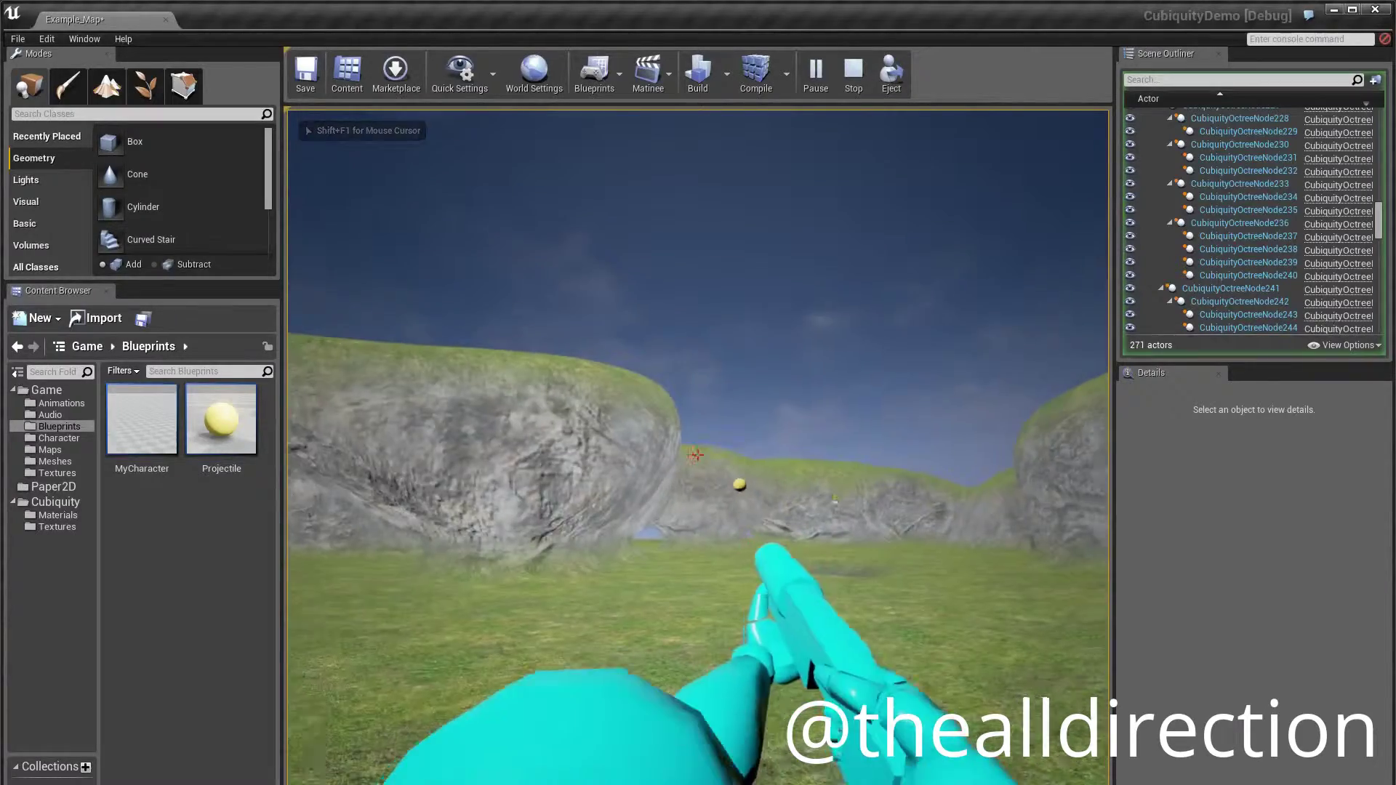
key("w")
left_click(698, 455)
left_click(698, 454)
left_click(698, 455)
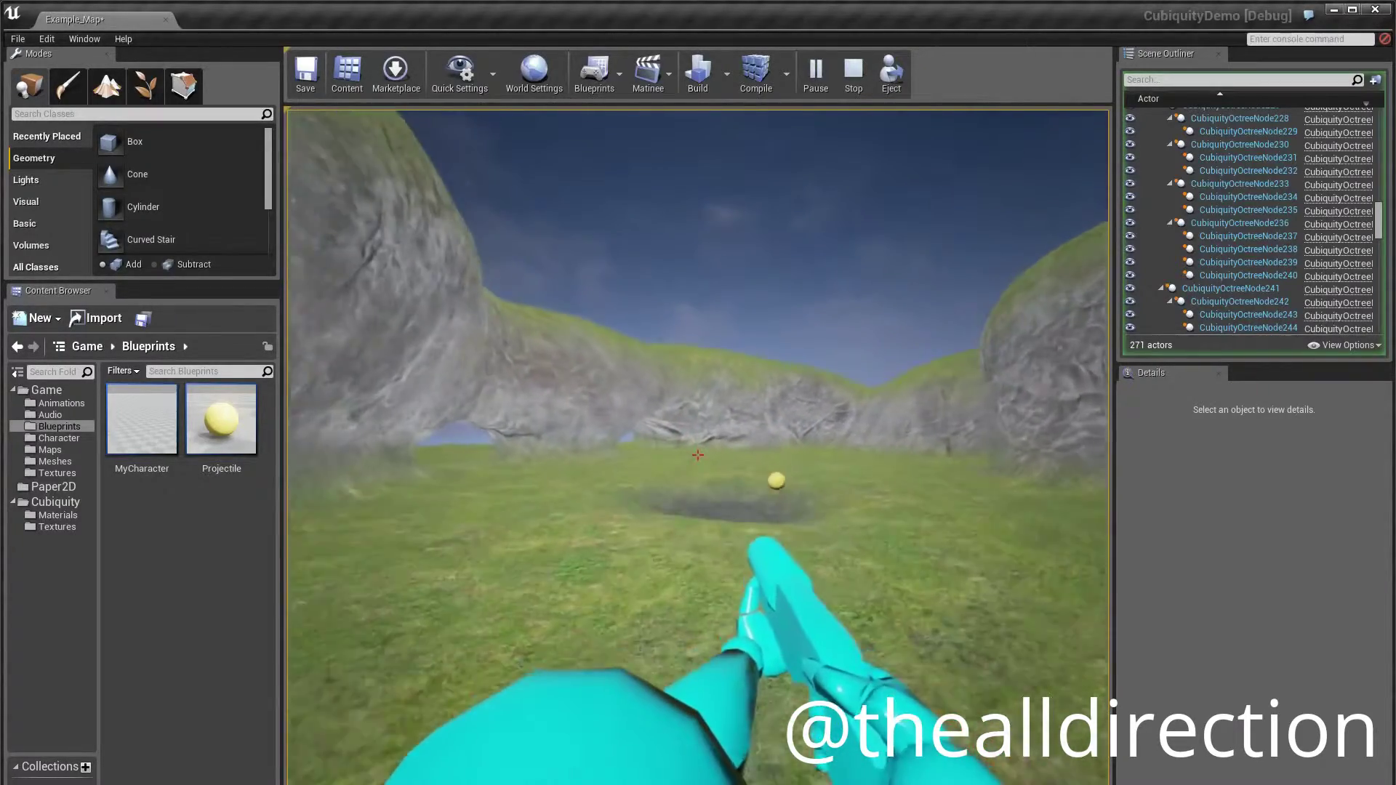
left_click(698, 454)
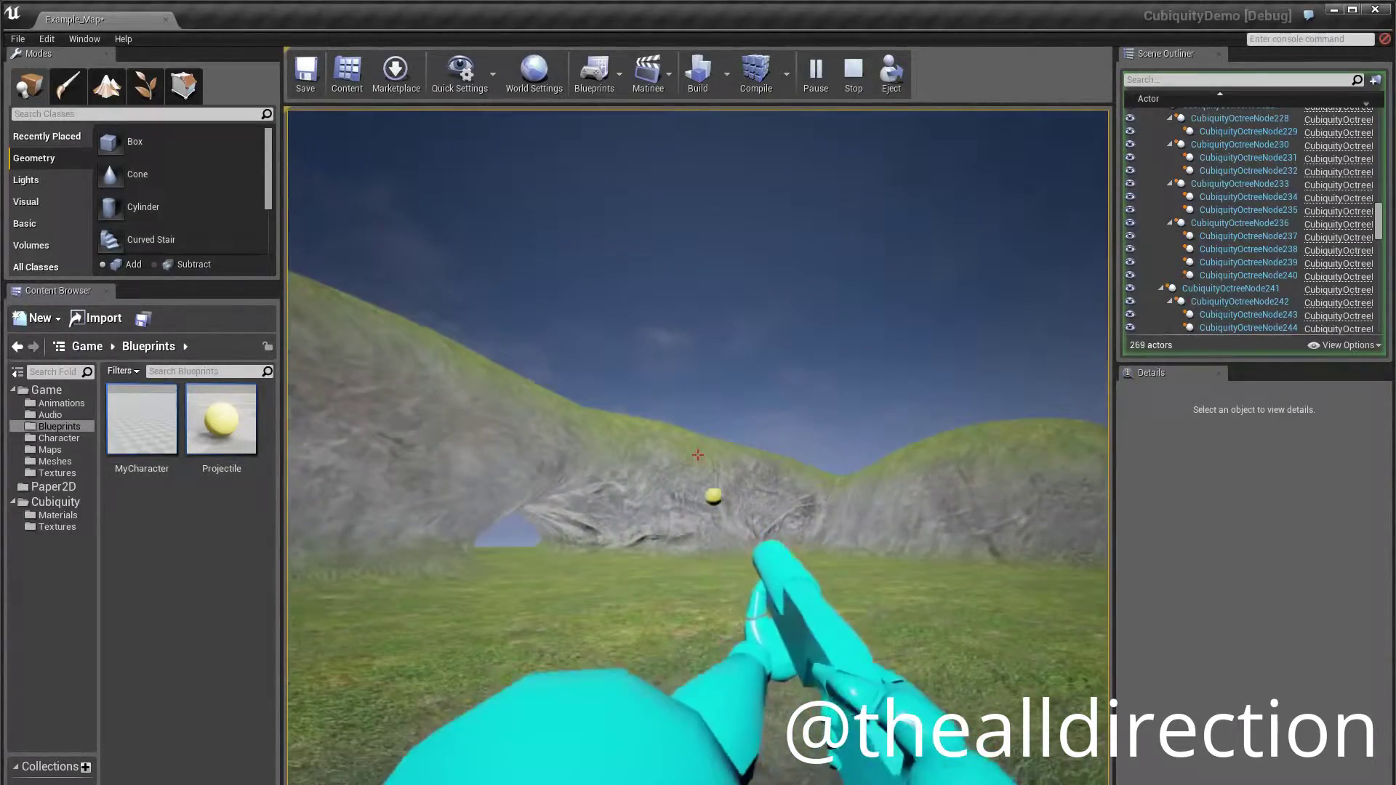
left_click(698, 455)
left_click(698, 454)
key("w")
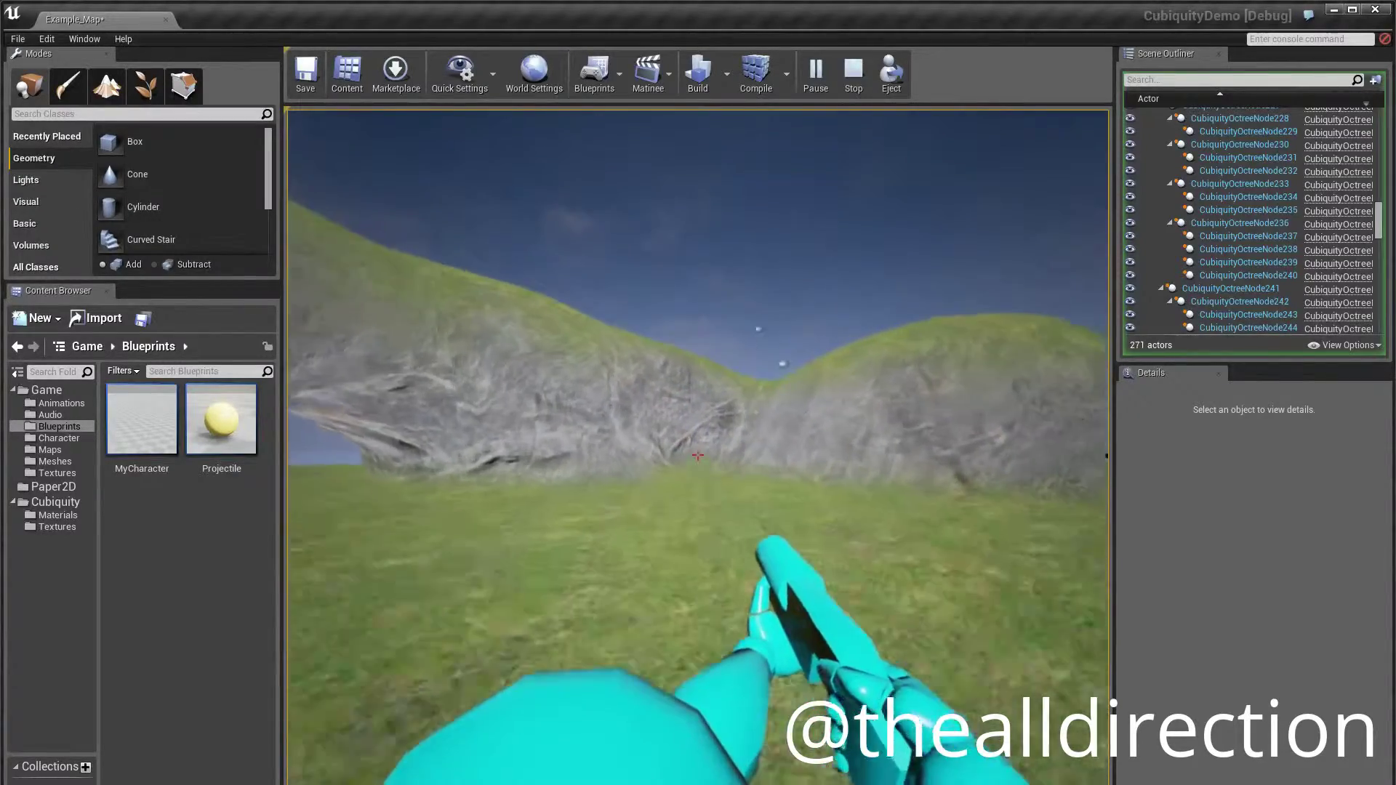
key("w")
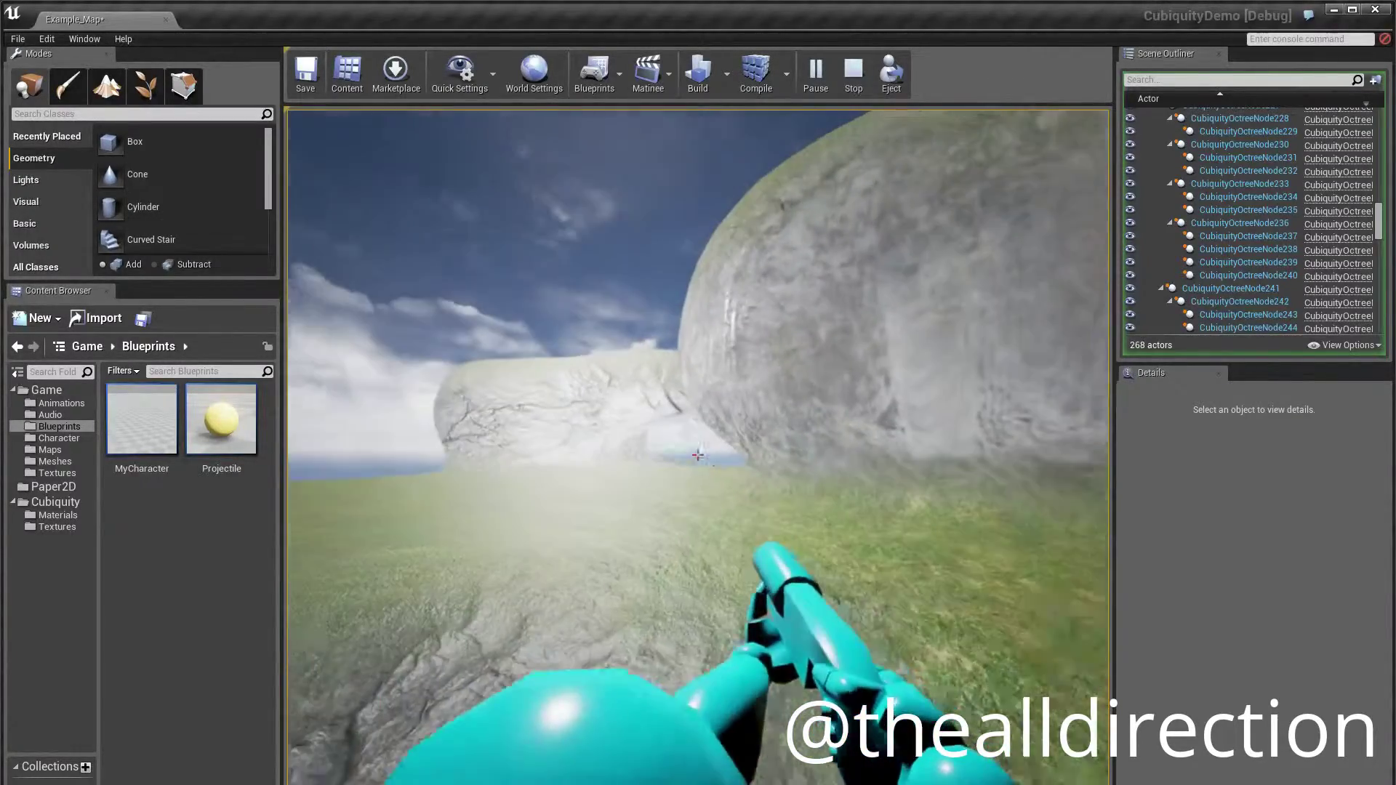
left_click(698, 455)
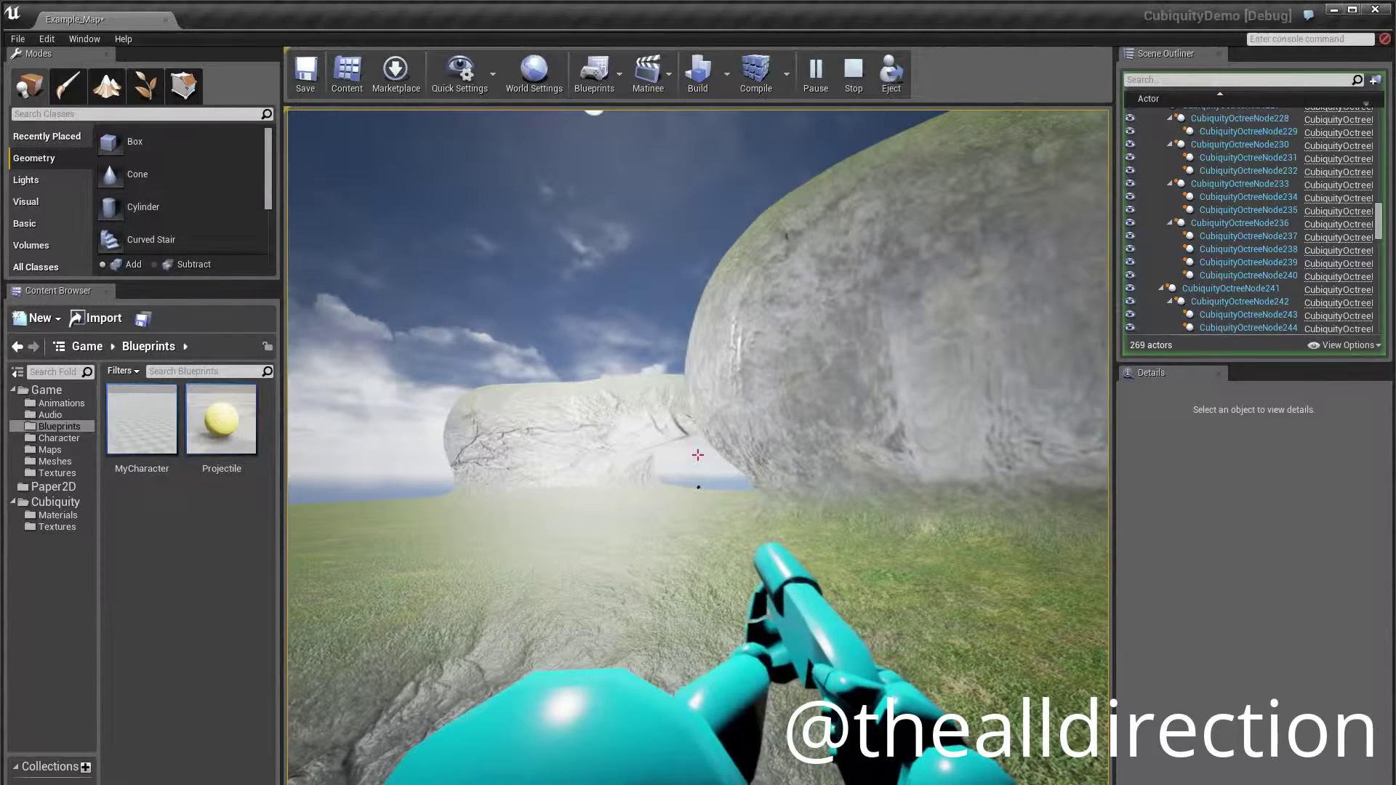
key("Escape")
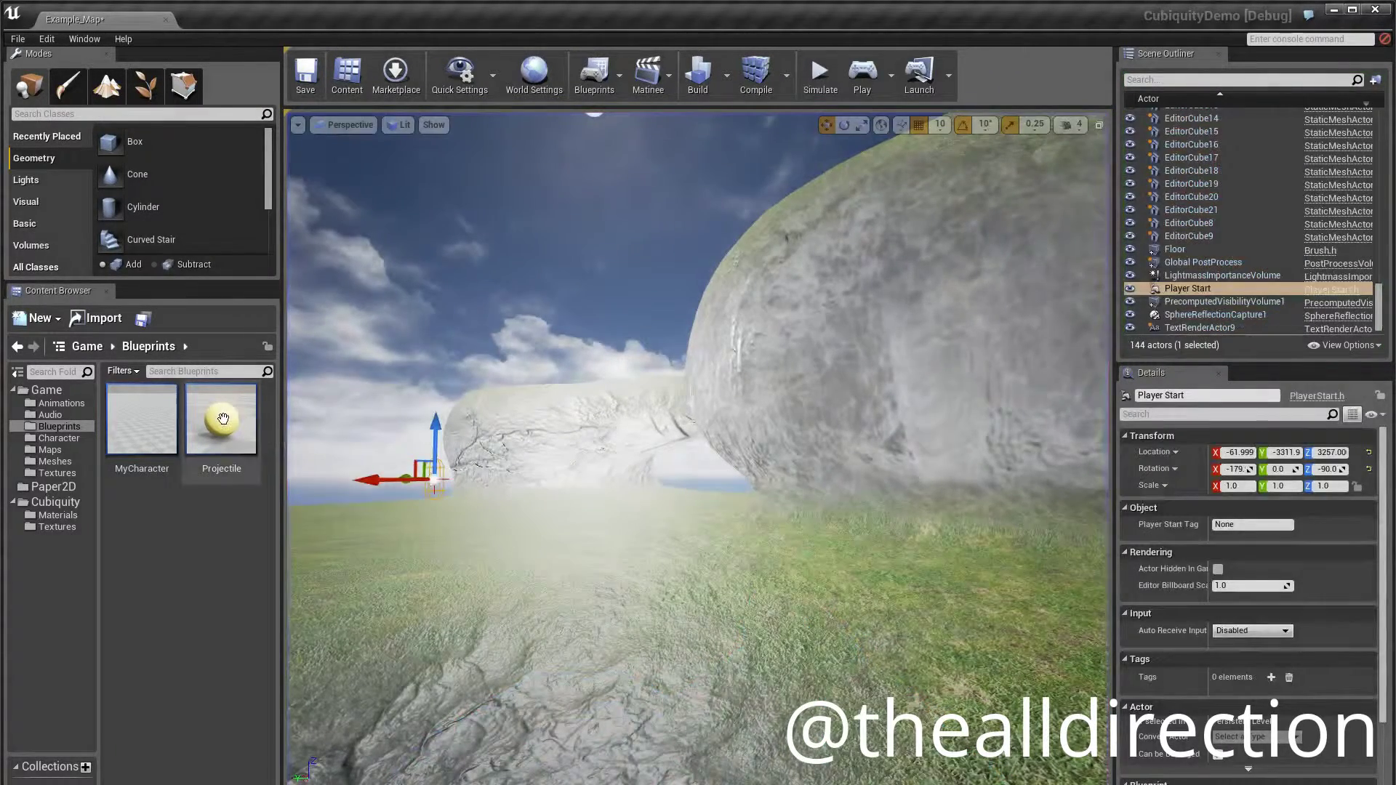
Open the Projectile blueprint and add an Event Hit node to its event graph
double_click(222, 419)
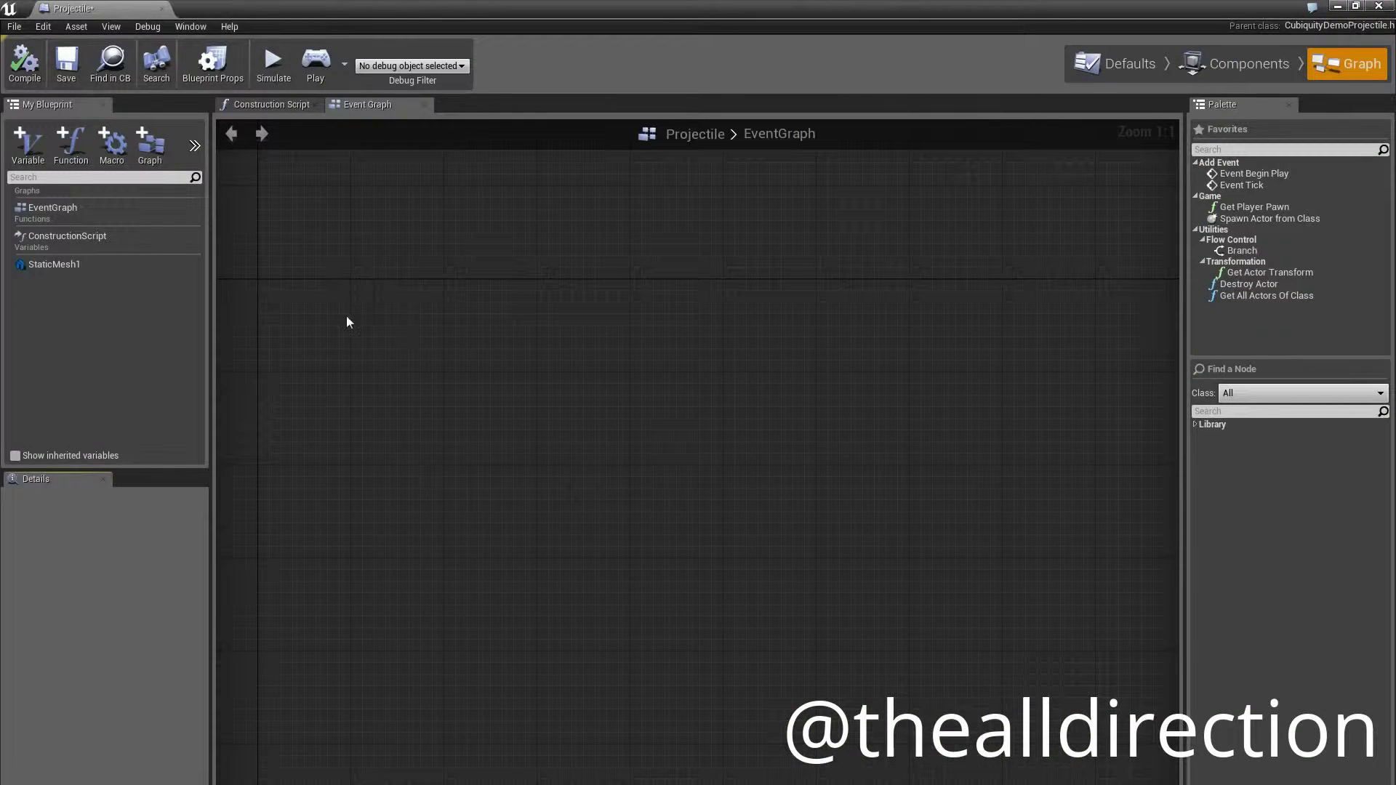
scroll(338, 325, "down", 1)
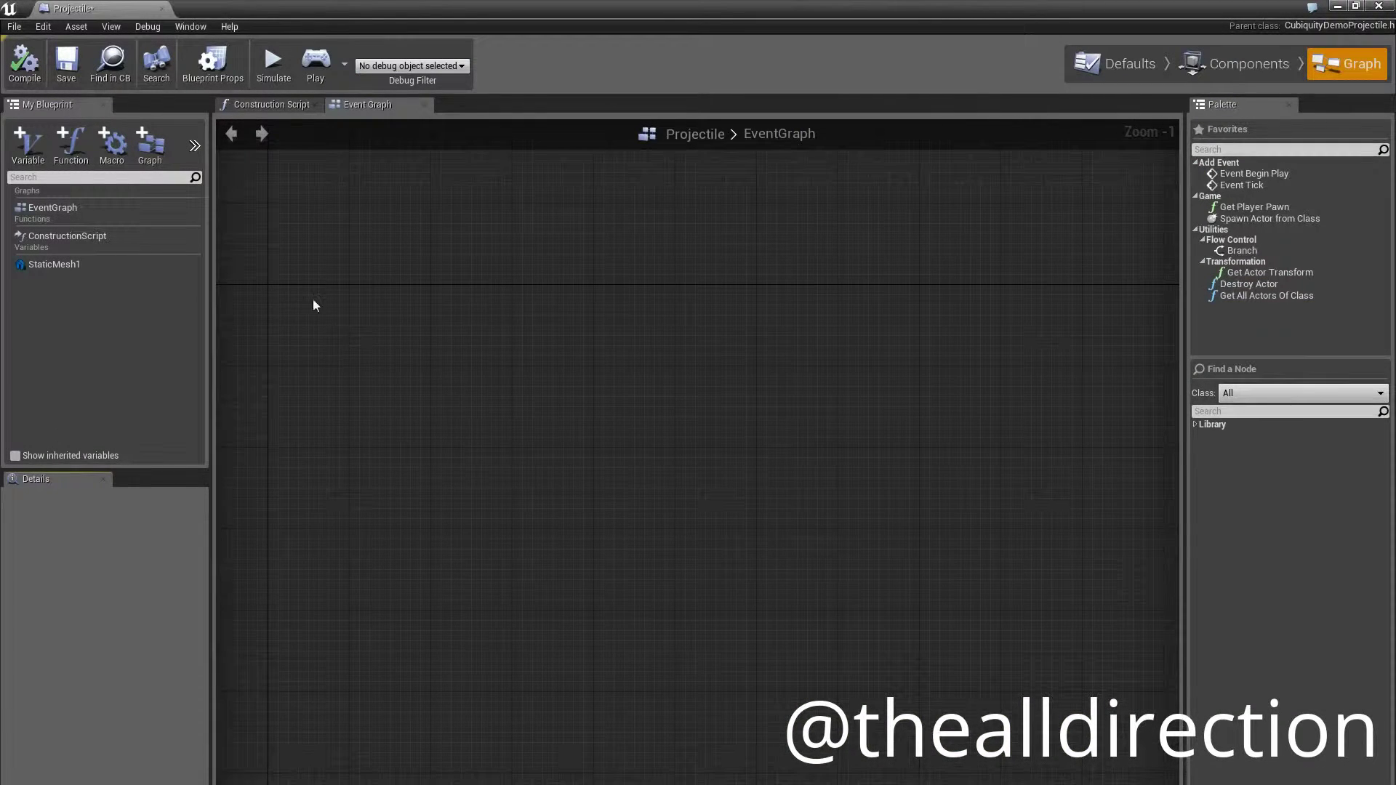
scroll(281, 290, "up", 1)
right_click(282, 294)
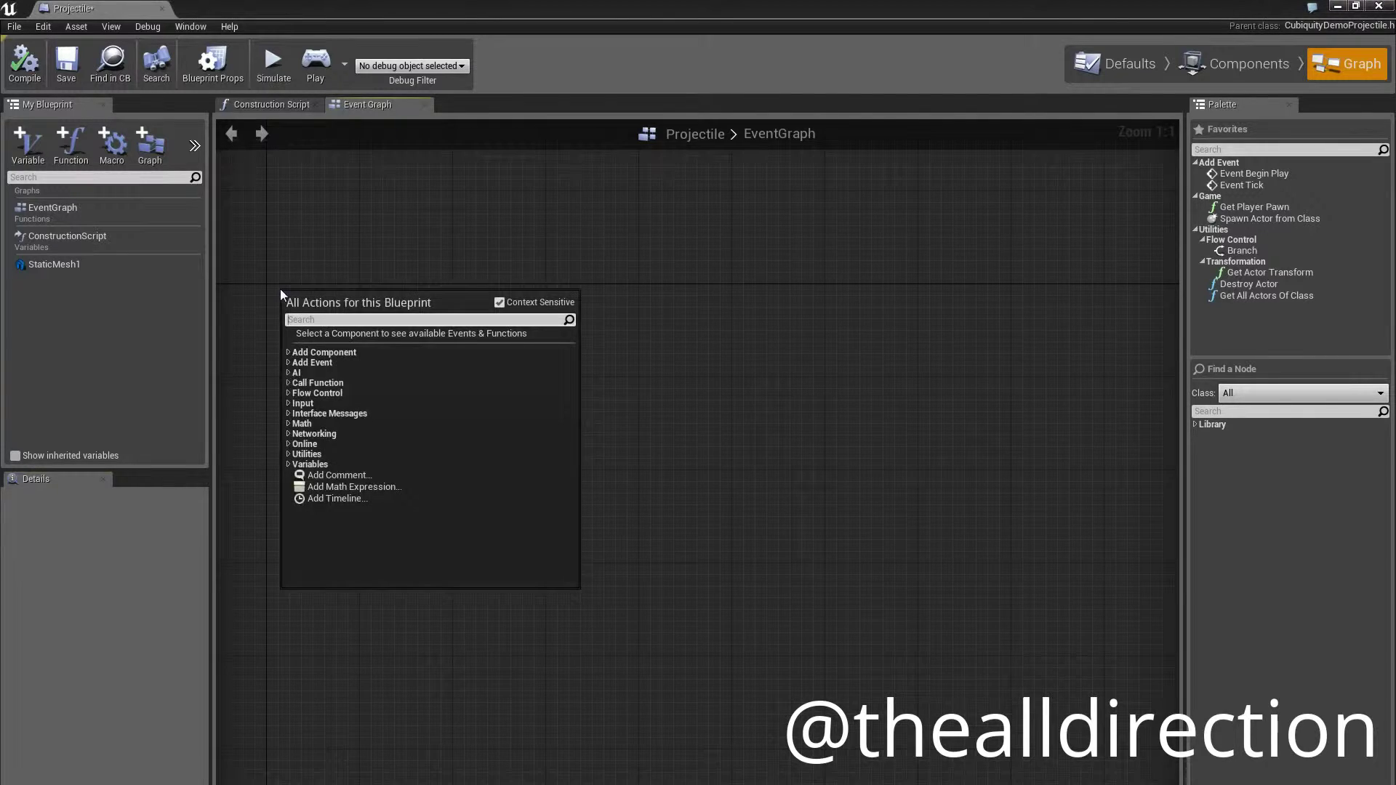
type("hit")
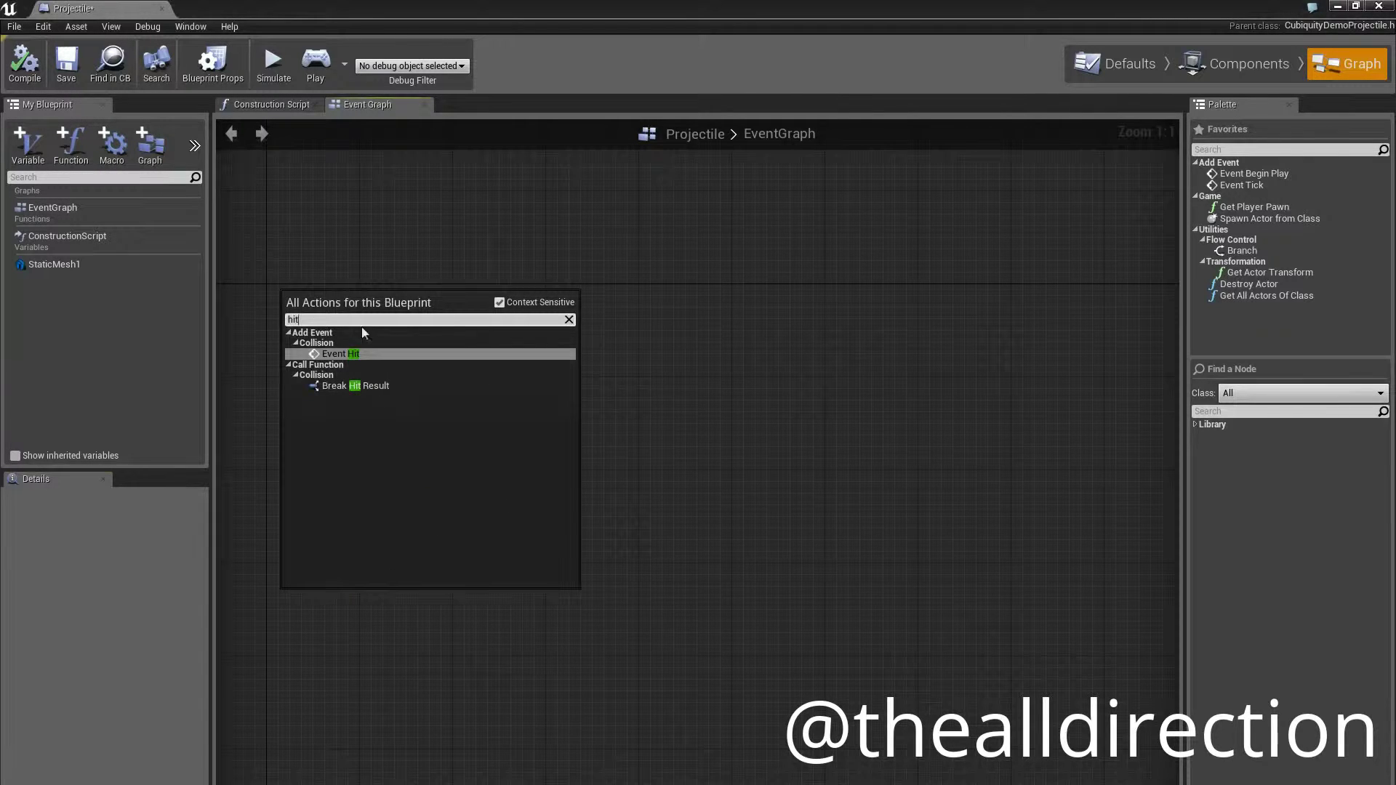
left_click(376, 355)
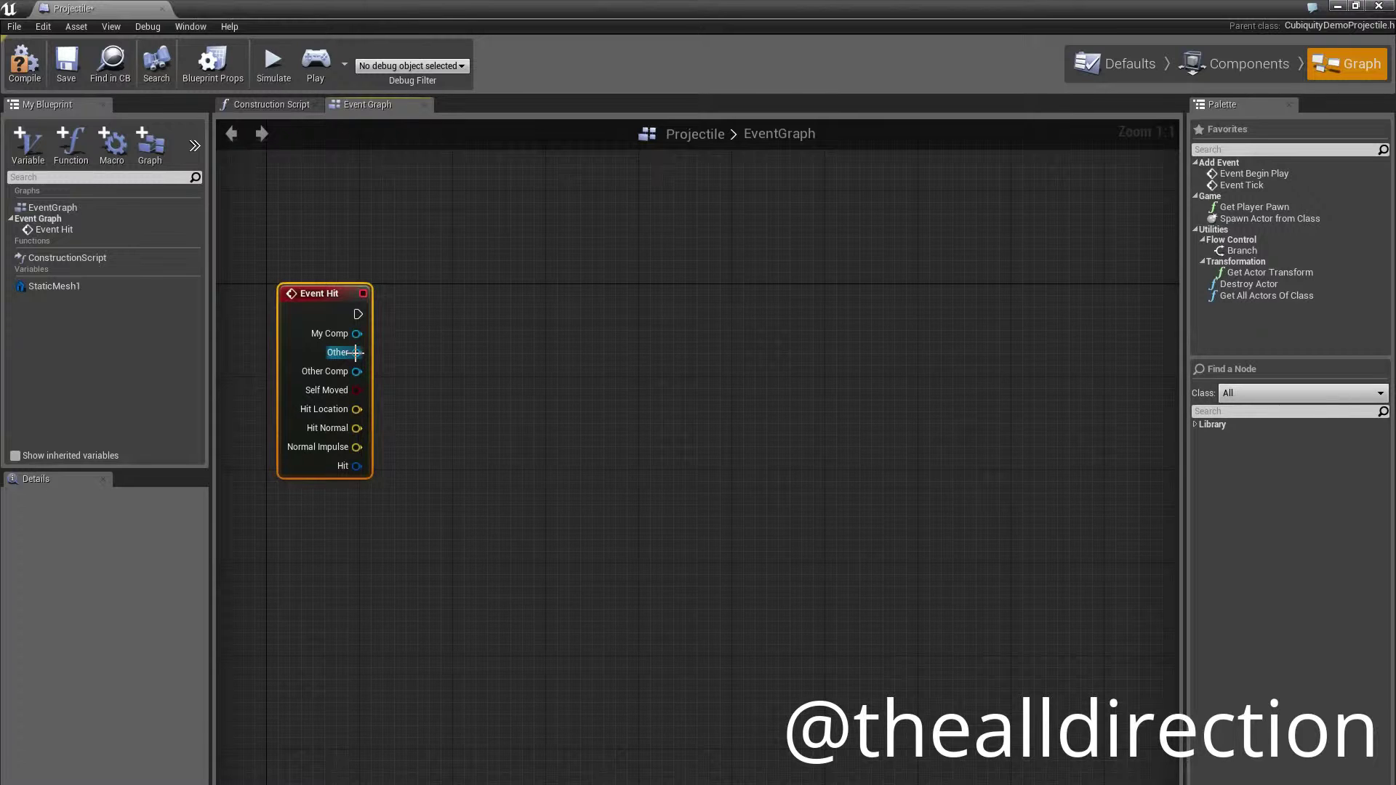
Add a Cast To CubiquityOctreeNode node from Event Hit's Other output and align it beside the event
left_click_drag(355, 353, 428, 353)
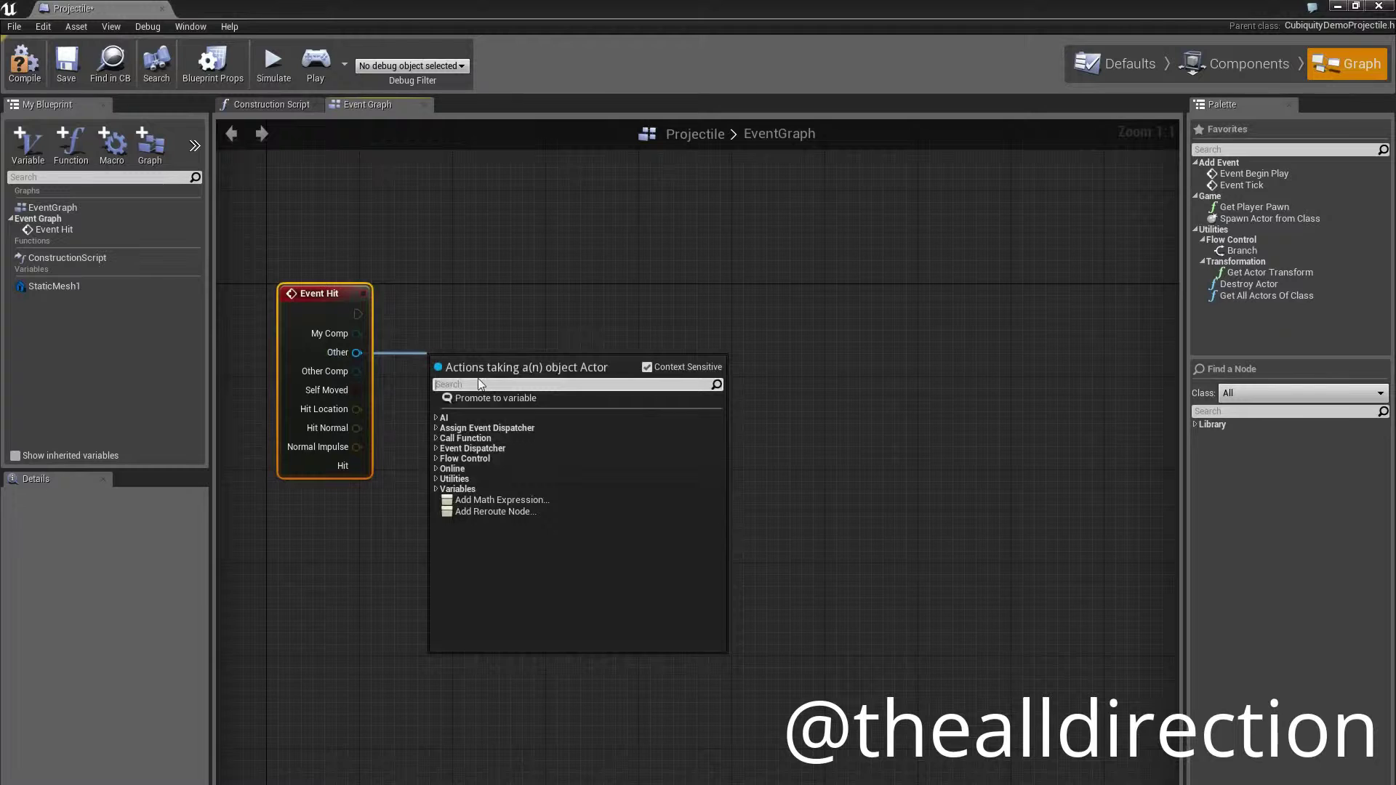
type("cast")
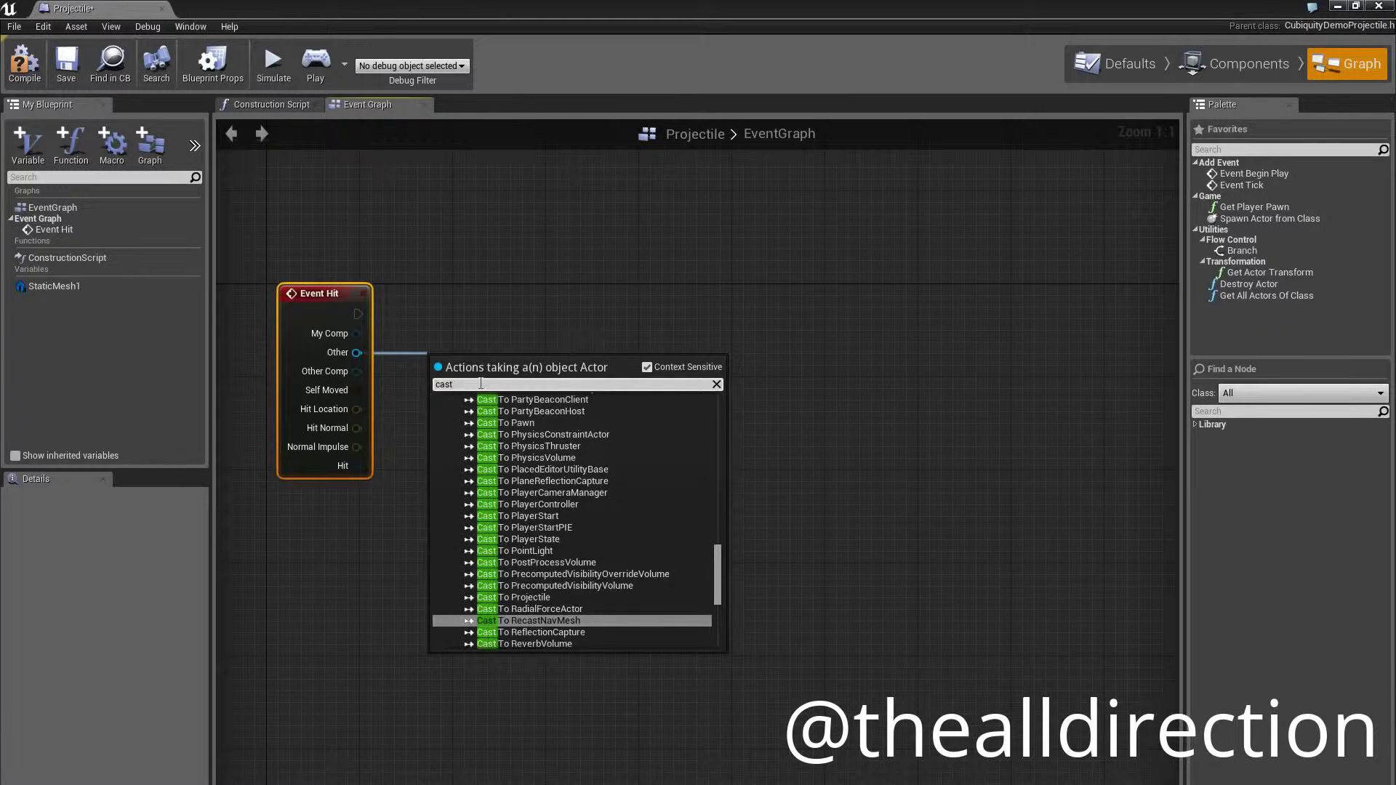
type(" cubi")
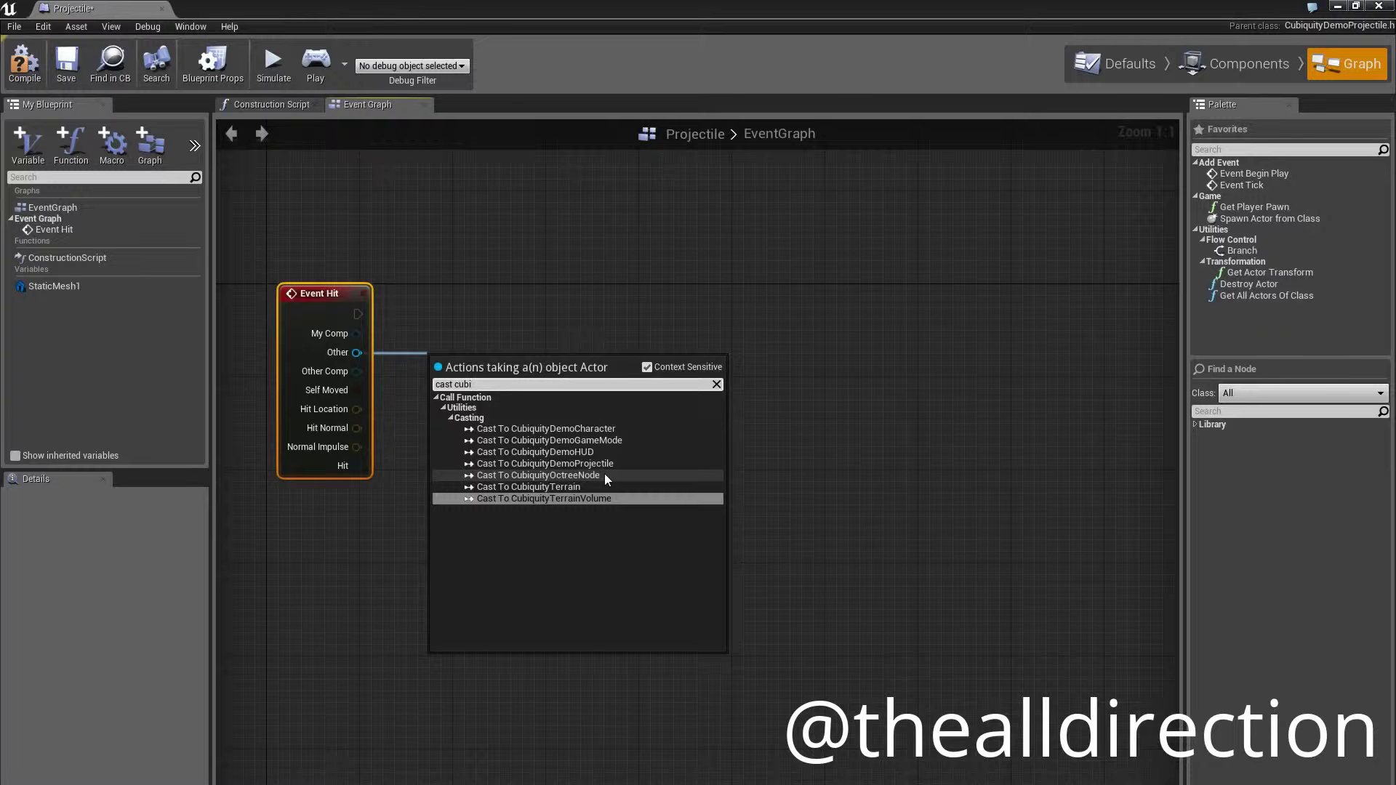
left_click(604, 476)
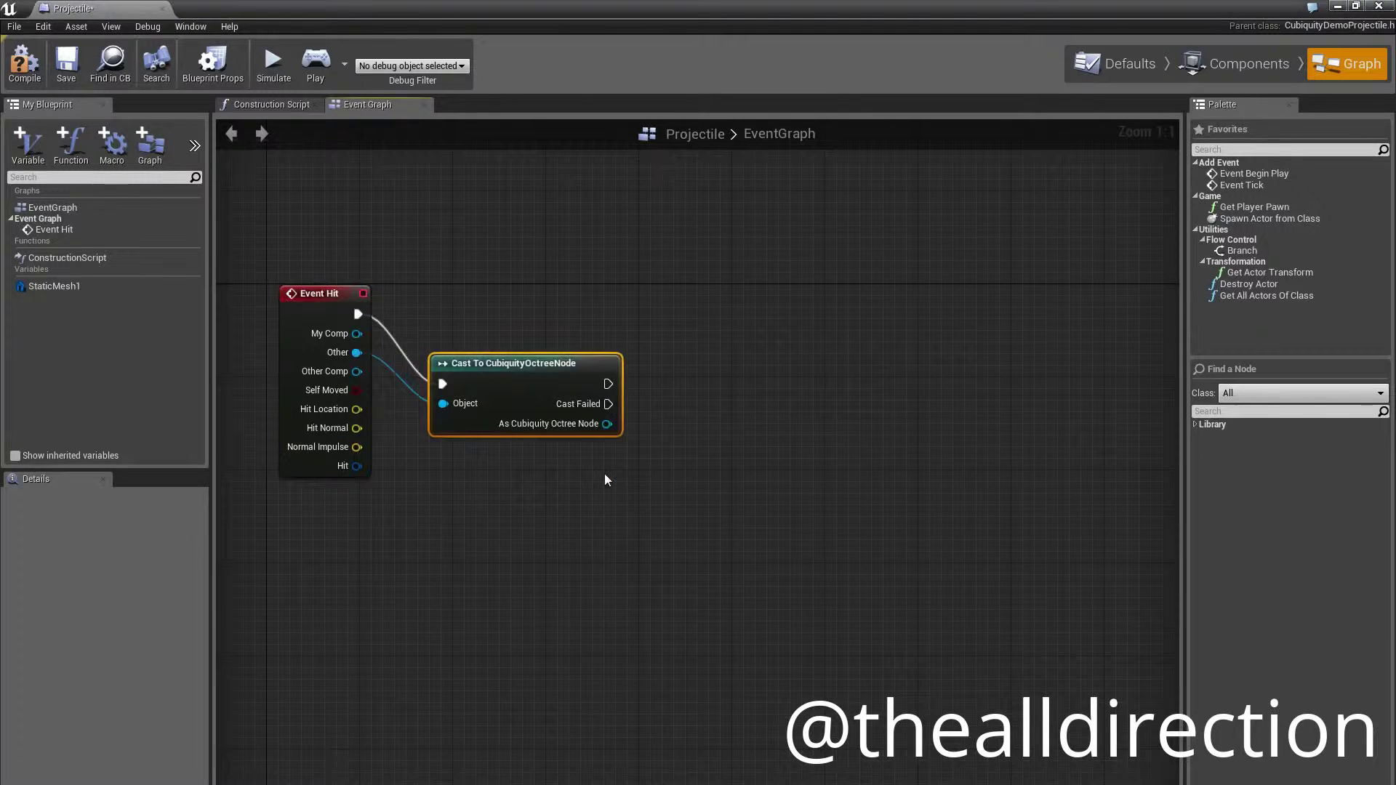
left_click_drag(545, 356, 533, 288)
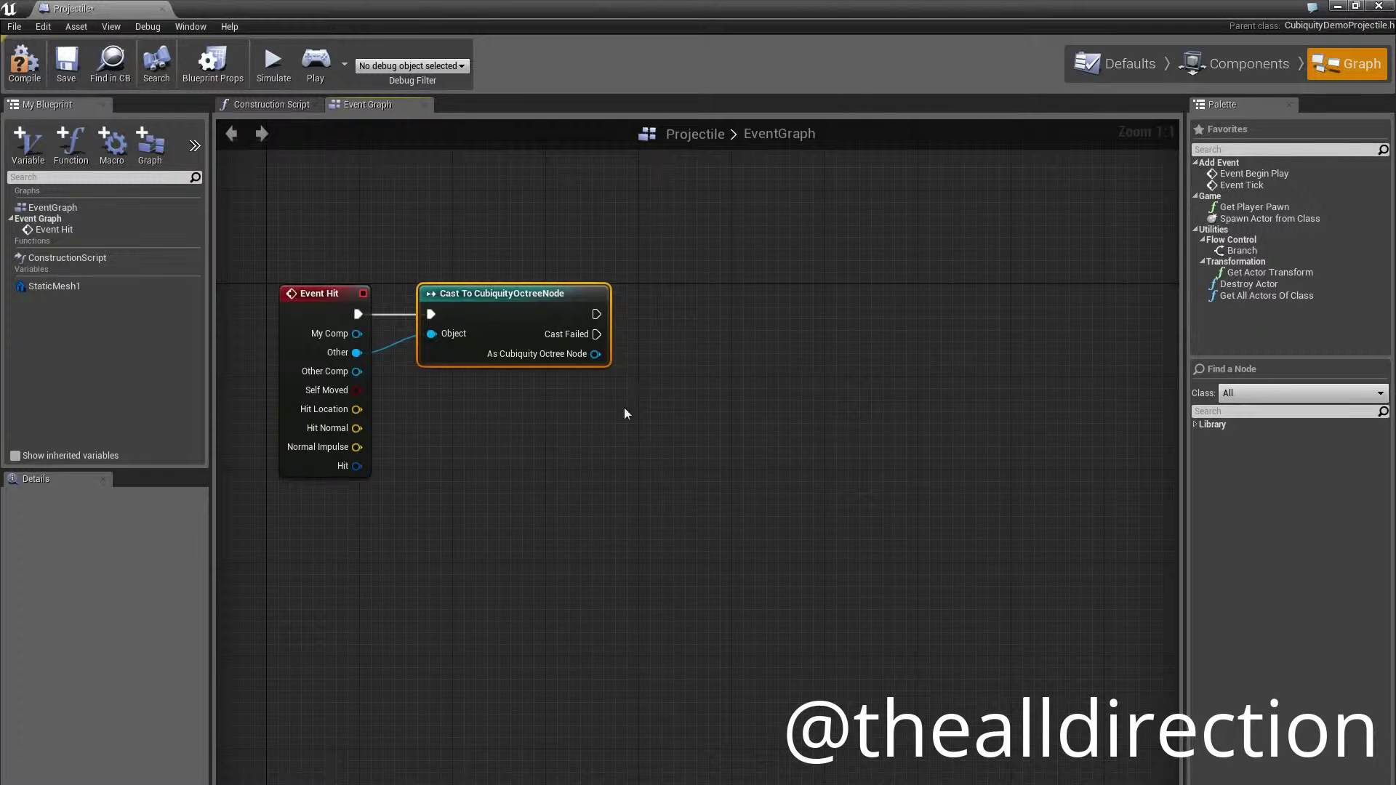
Add a Get Volume node from the cast's As Cubiquity Octree Node output and place it close beside the cast
right_click_drag(624, 411, 542, 431)
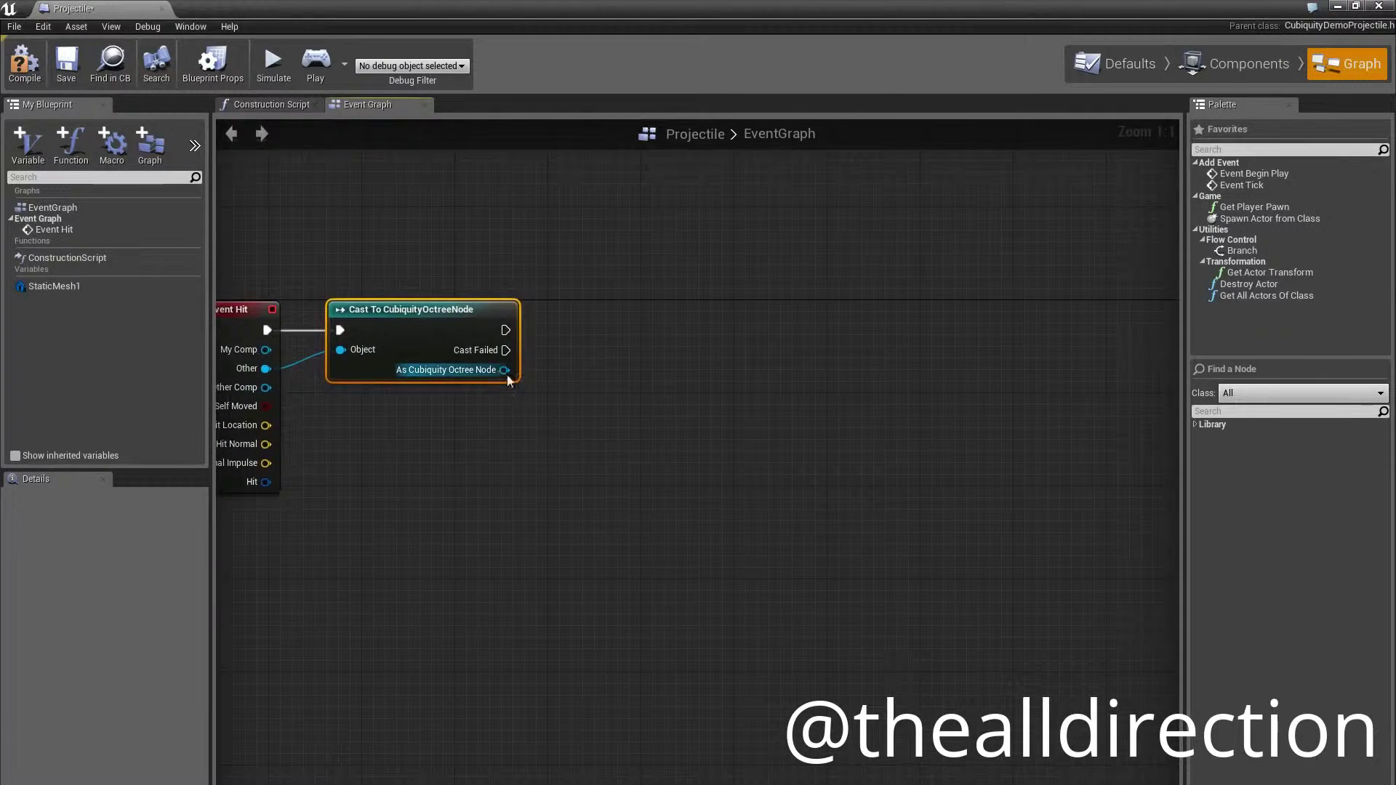
left_click_drag(503, 370, 622, 400)
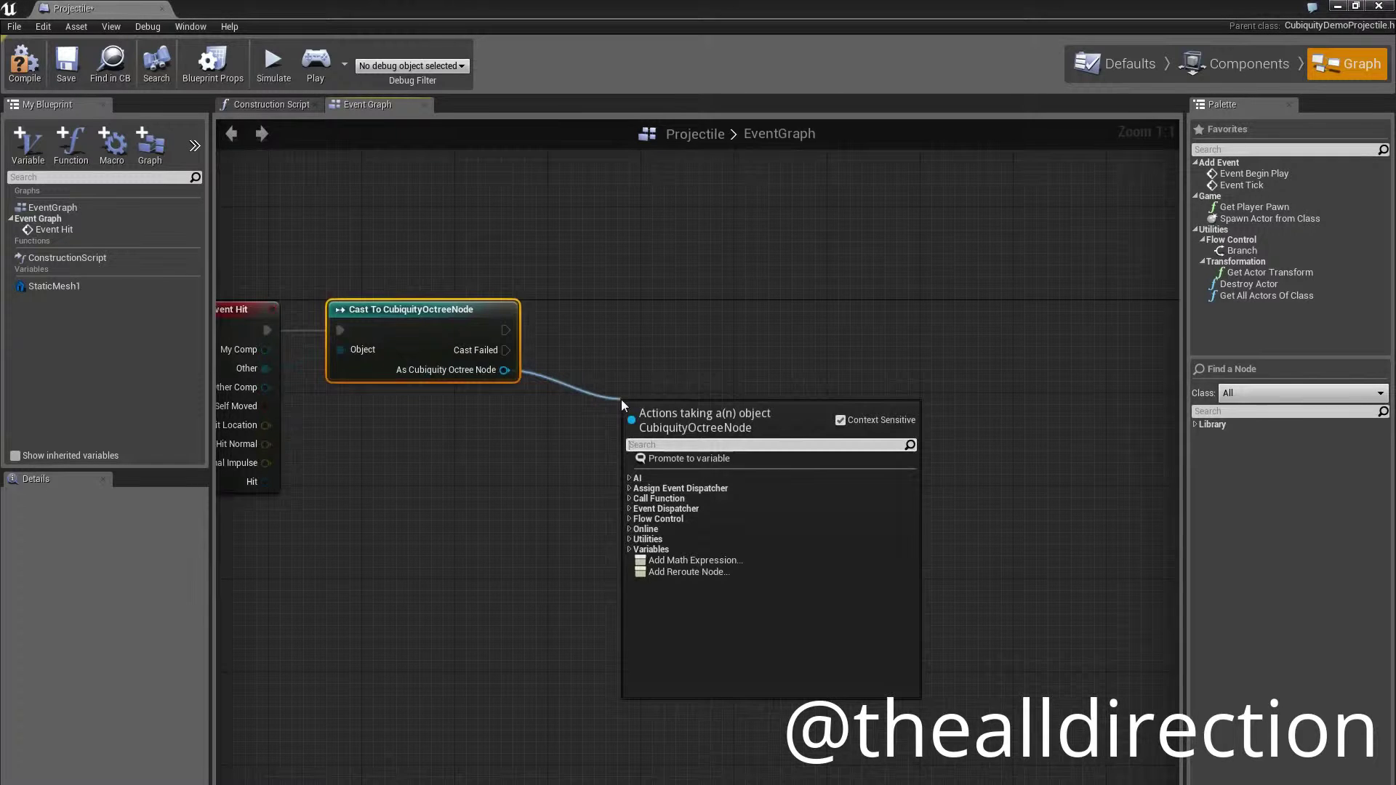
type("volu")
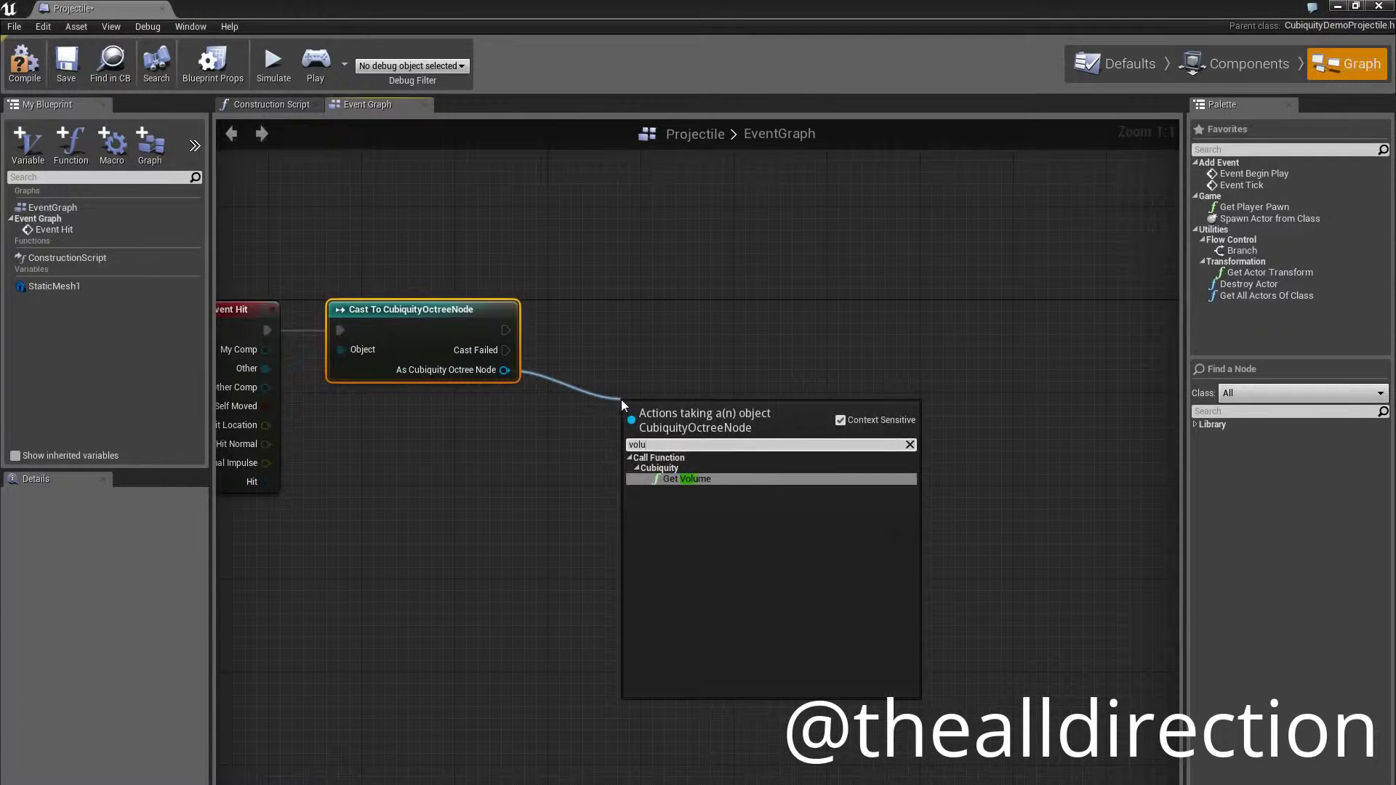
left_click(691, 478)
left_click_drag(684, 411, 626, 353)
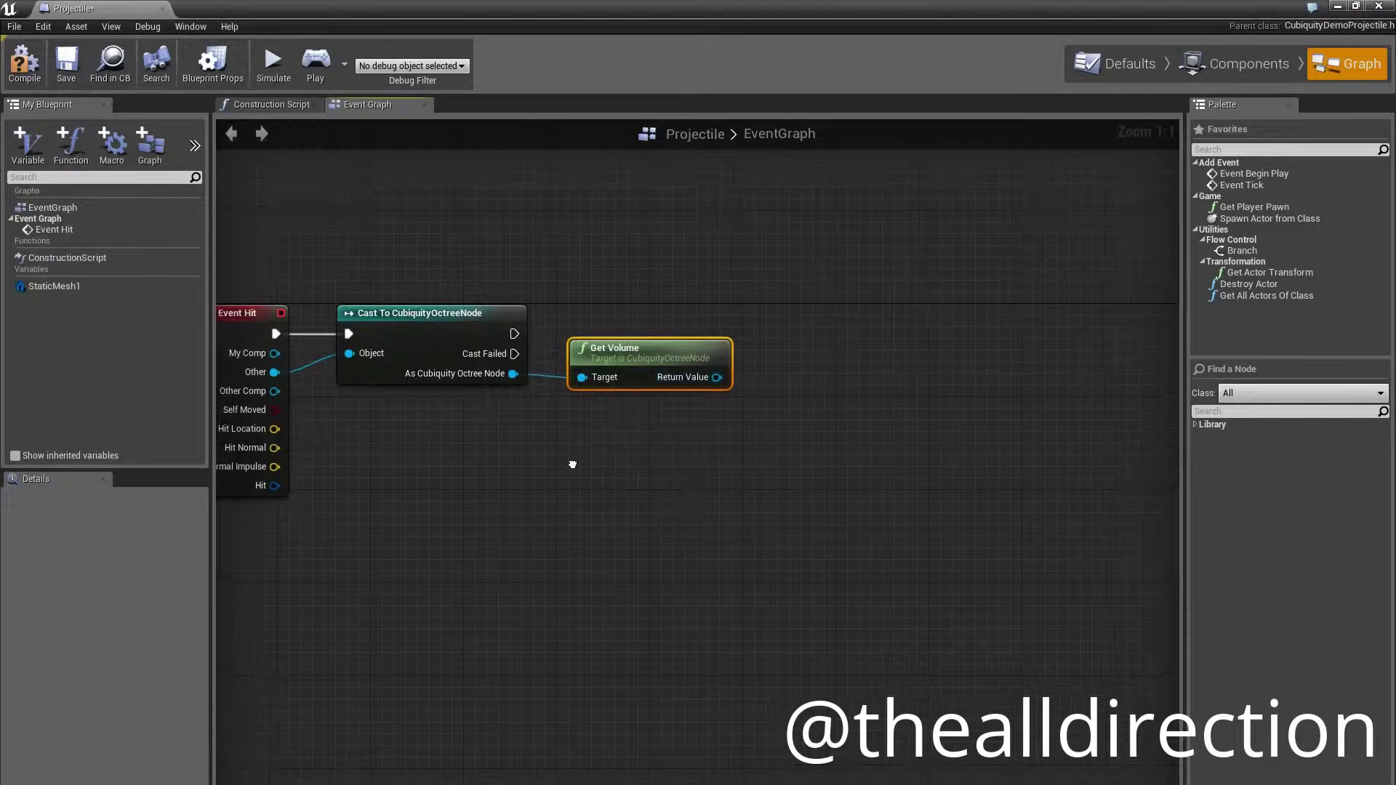
right_click_drag(574, 465, 542, 484)
left_click_drag(592, 364, 569, 366)
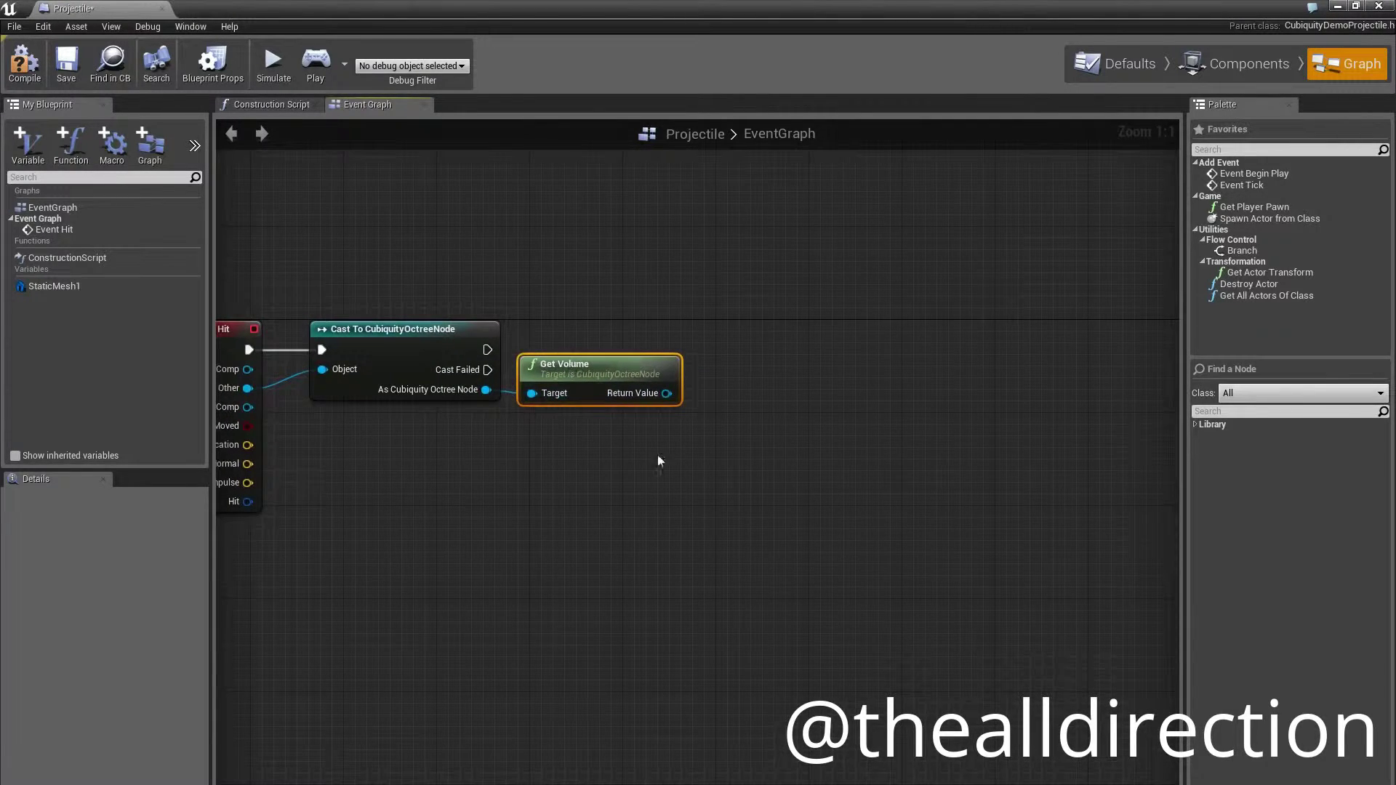
Add a Sculpt Terrain node from Get Volume's Return Value and place it beside Get Volume
left_click_drag(667, 394, 762, 393)
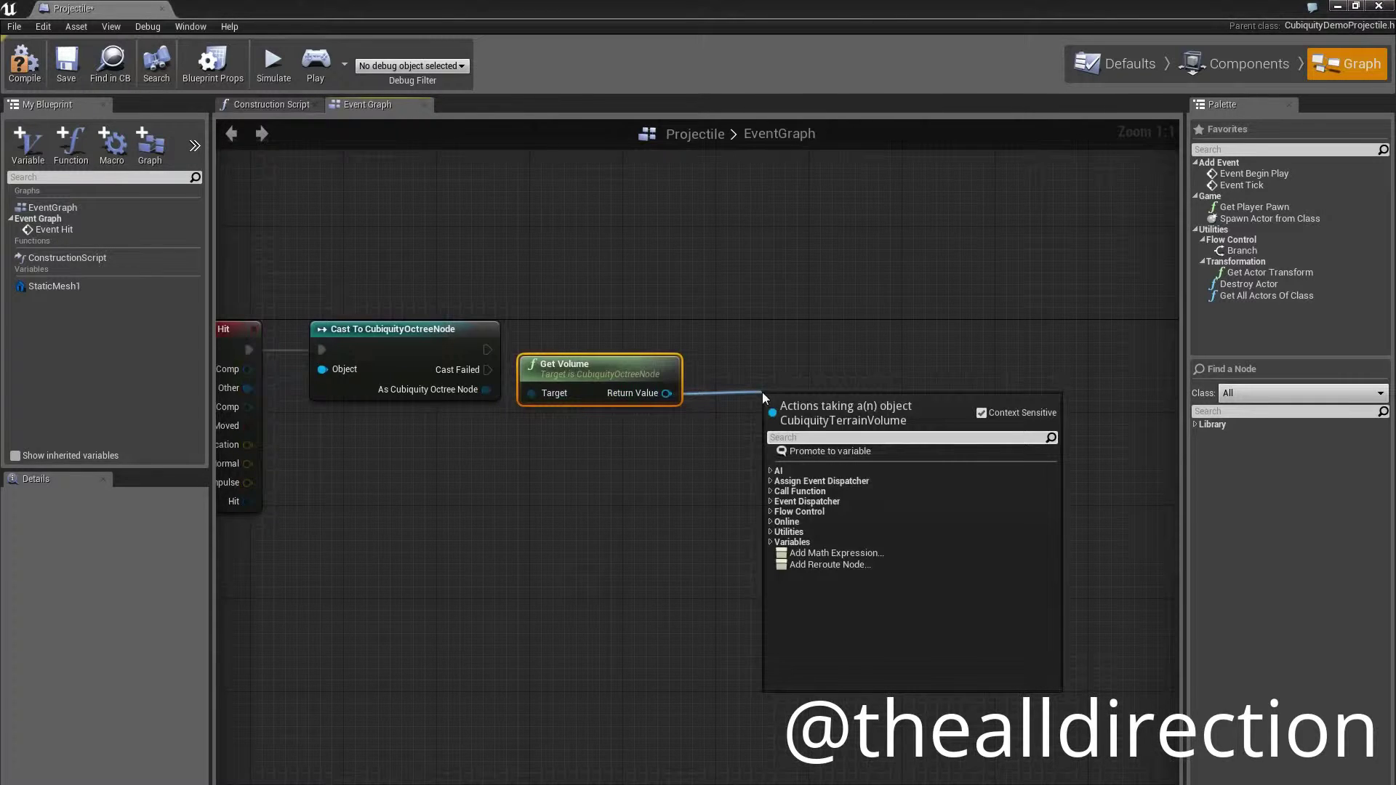
type("cub")
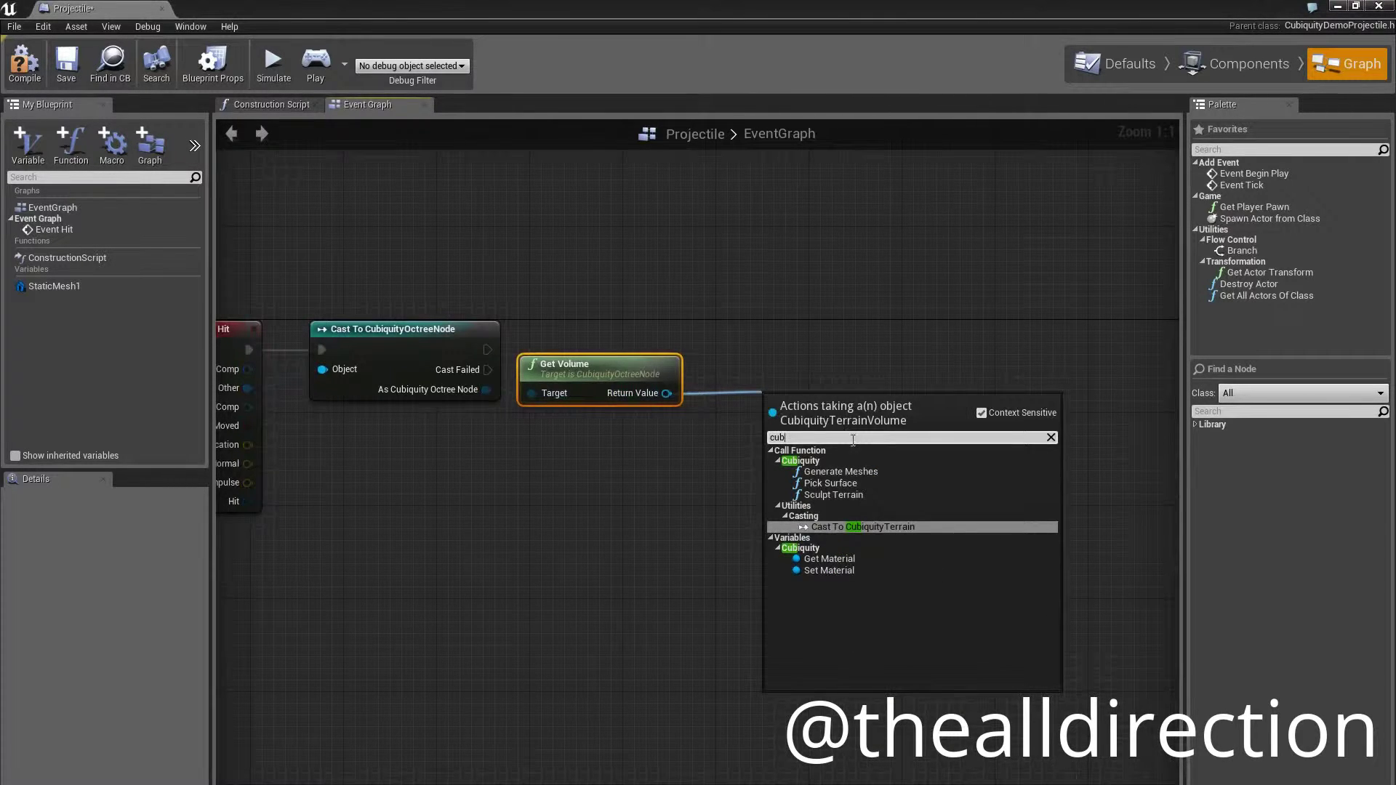
left_click(861, 494)
left_click_drag(850, 394, 814, 324)
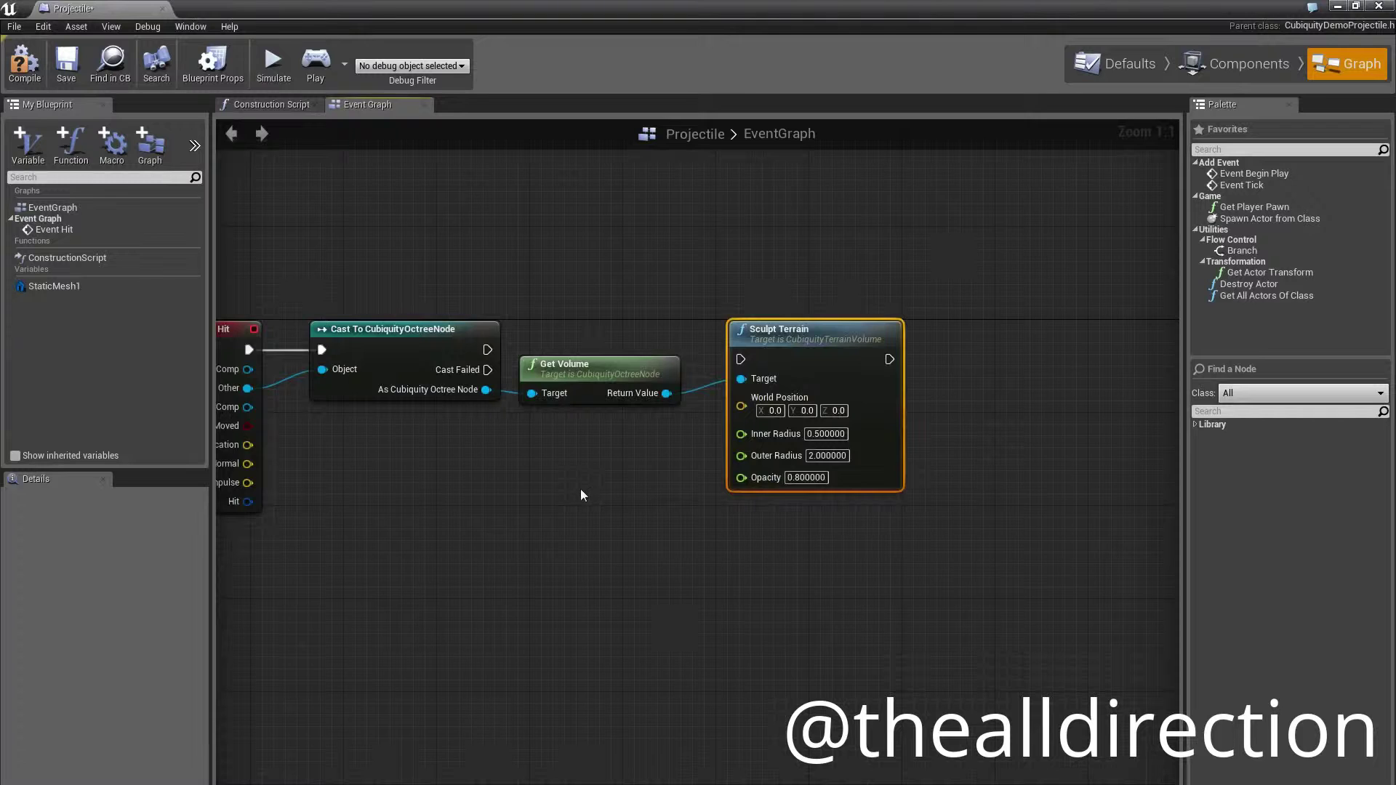
Connect the cast's success execution output to Sculpt Terrain, wire Hit Location to World Position, and straighten the node's placement
right_click_drag(580, 488, 678, 489)
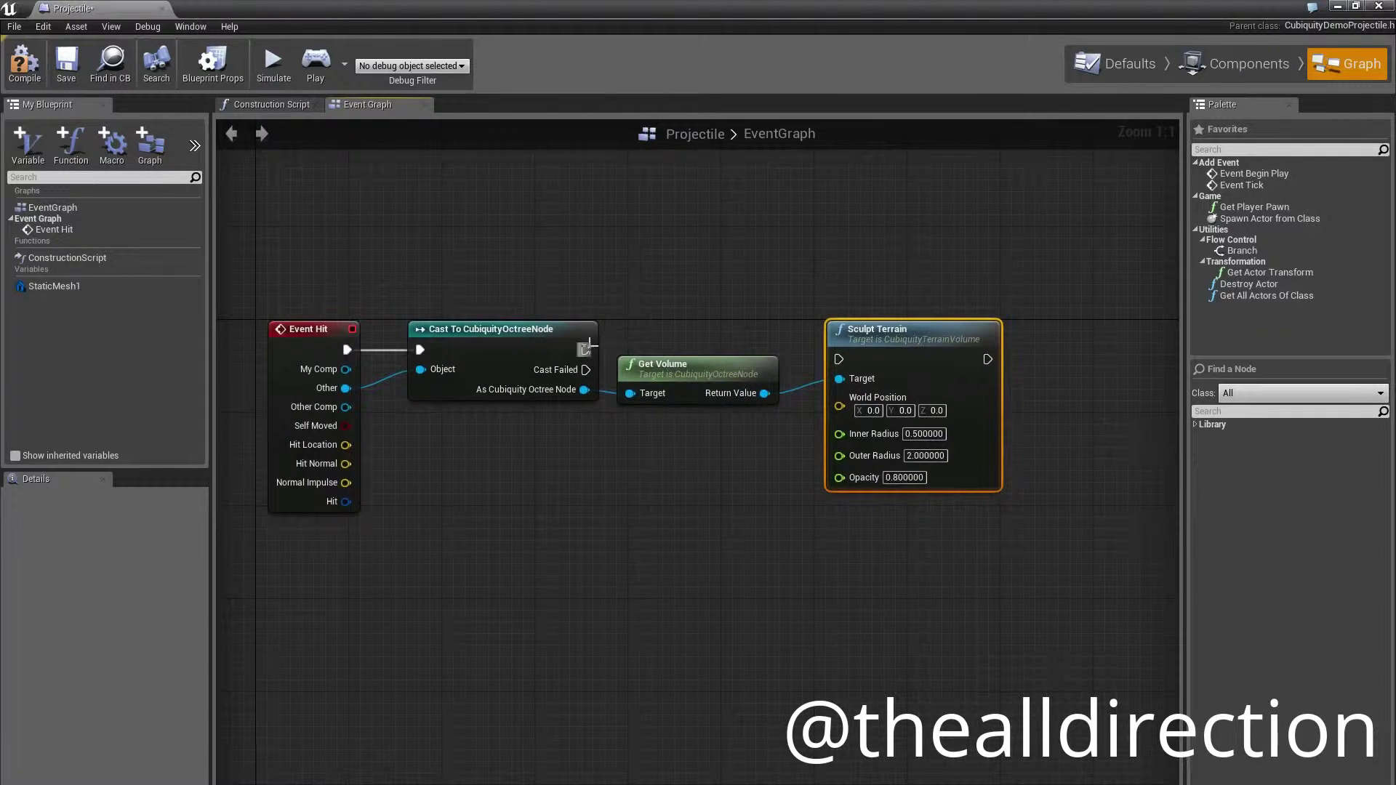
left_click_drag(585, 350, 838, 359)
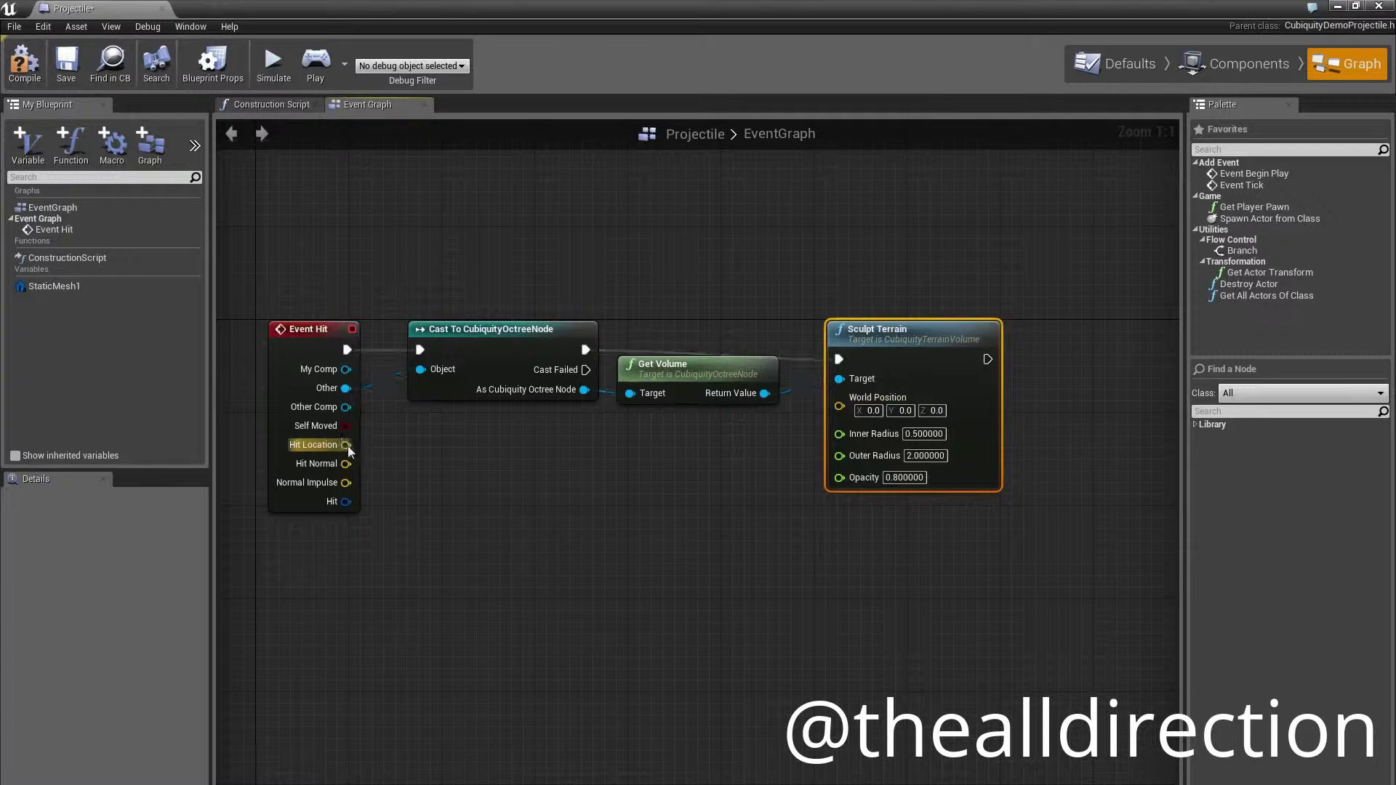
mouse_move(345, 445)
left_mouse_down()
mouse_move(826, 430)
mouse_move(841, 411)
left_mouse_up()
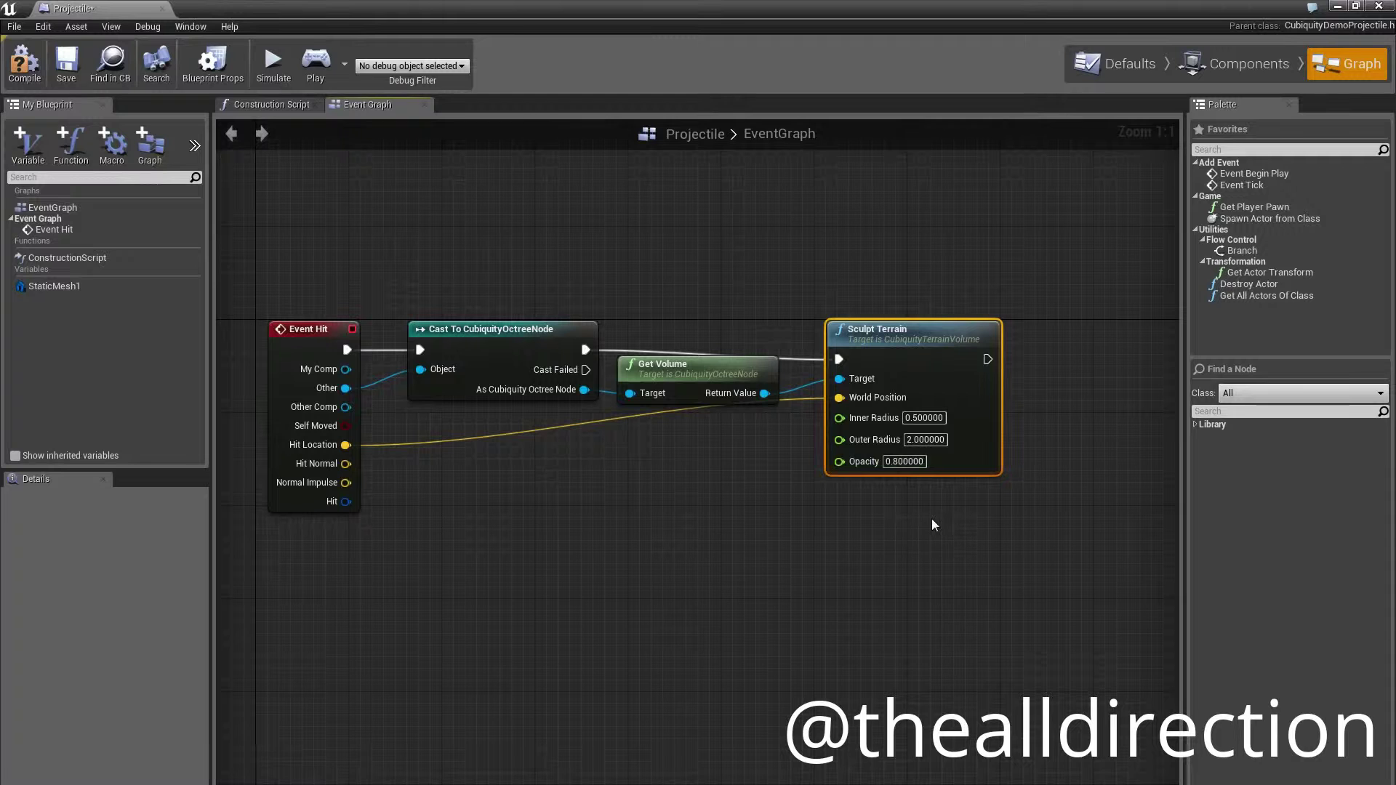
left_click_drag(909, 328, 886, 315)
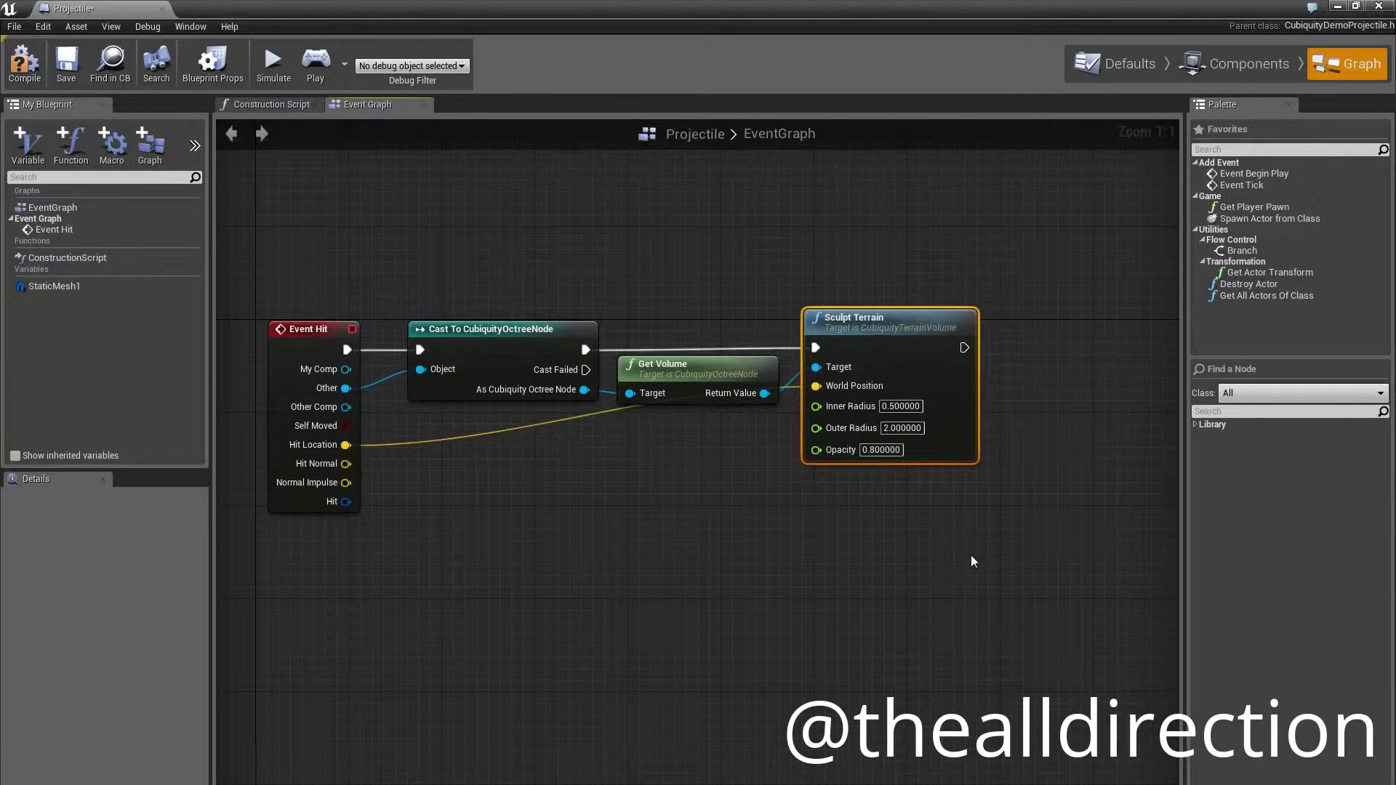
Add a Destroy Actor node targeting self after Sculpt Terrain's execution output and move it close beside that node
right_click_drag(974, 562, 687, 568)
left_click_drag(675, 354, 759, 358)
type("dest")
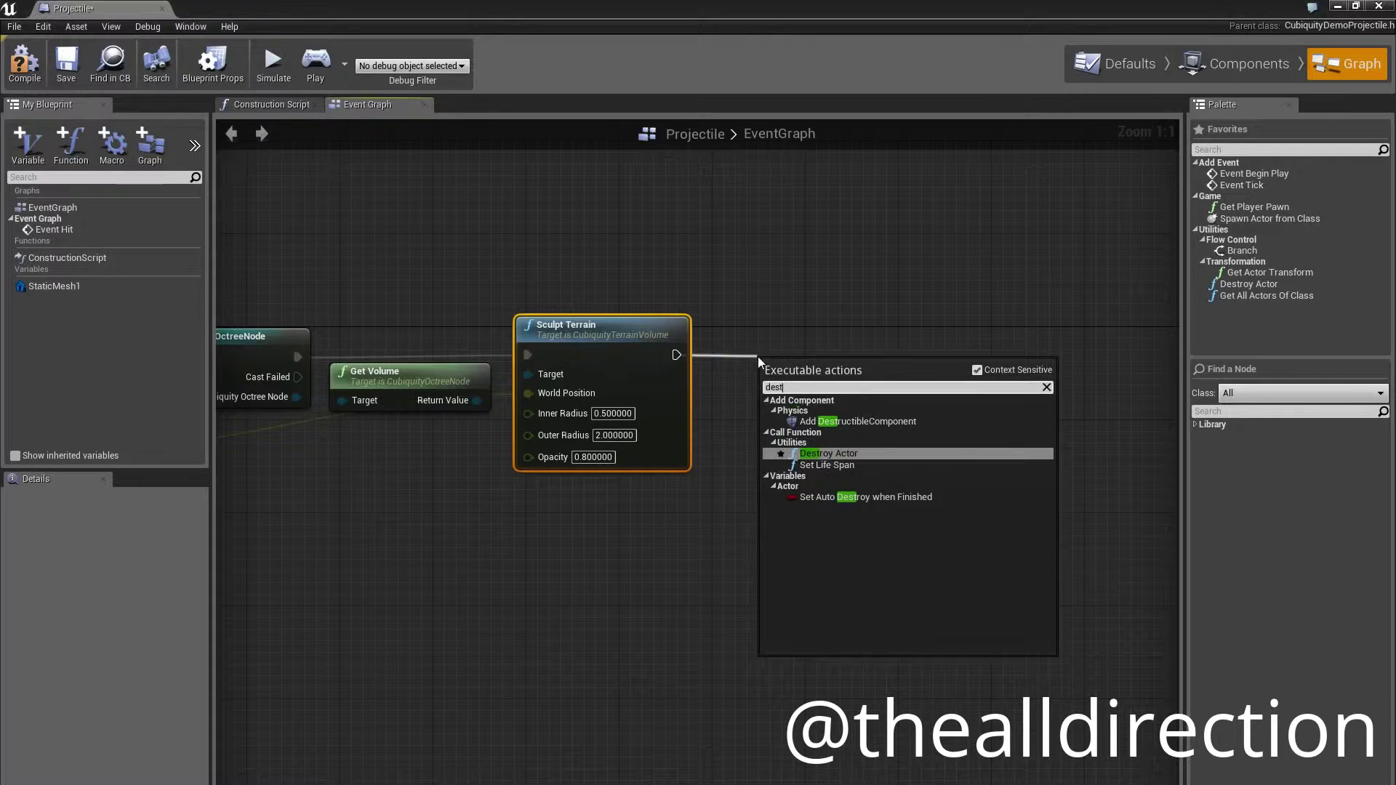
left_click(843, 453)
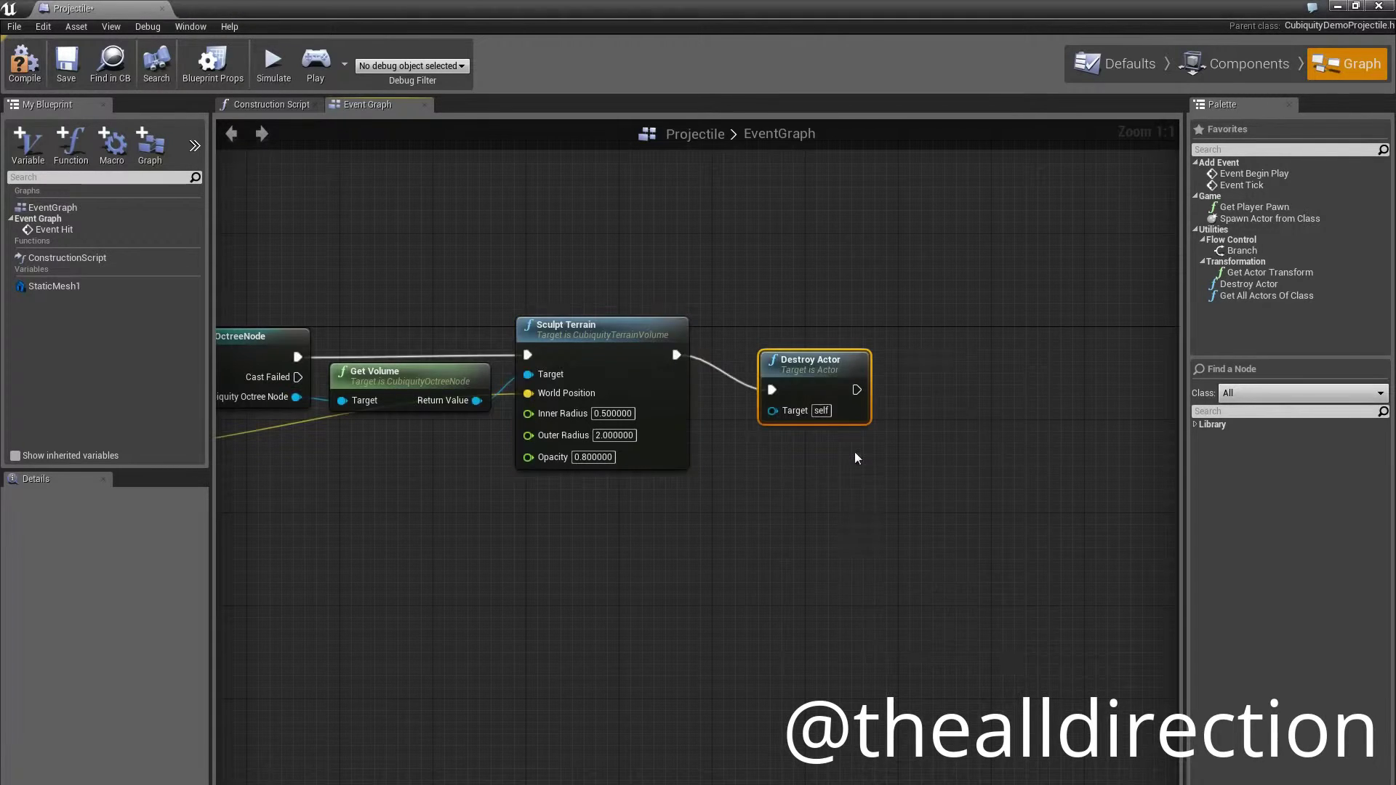
left_click_drag(830, 367, 795, 343)
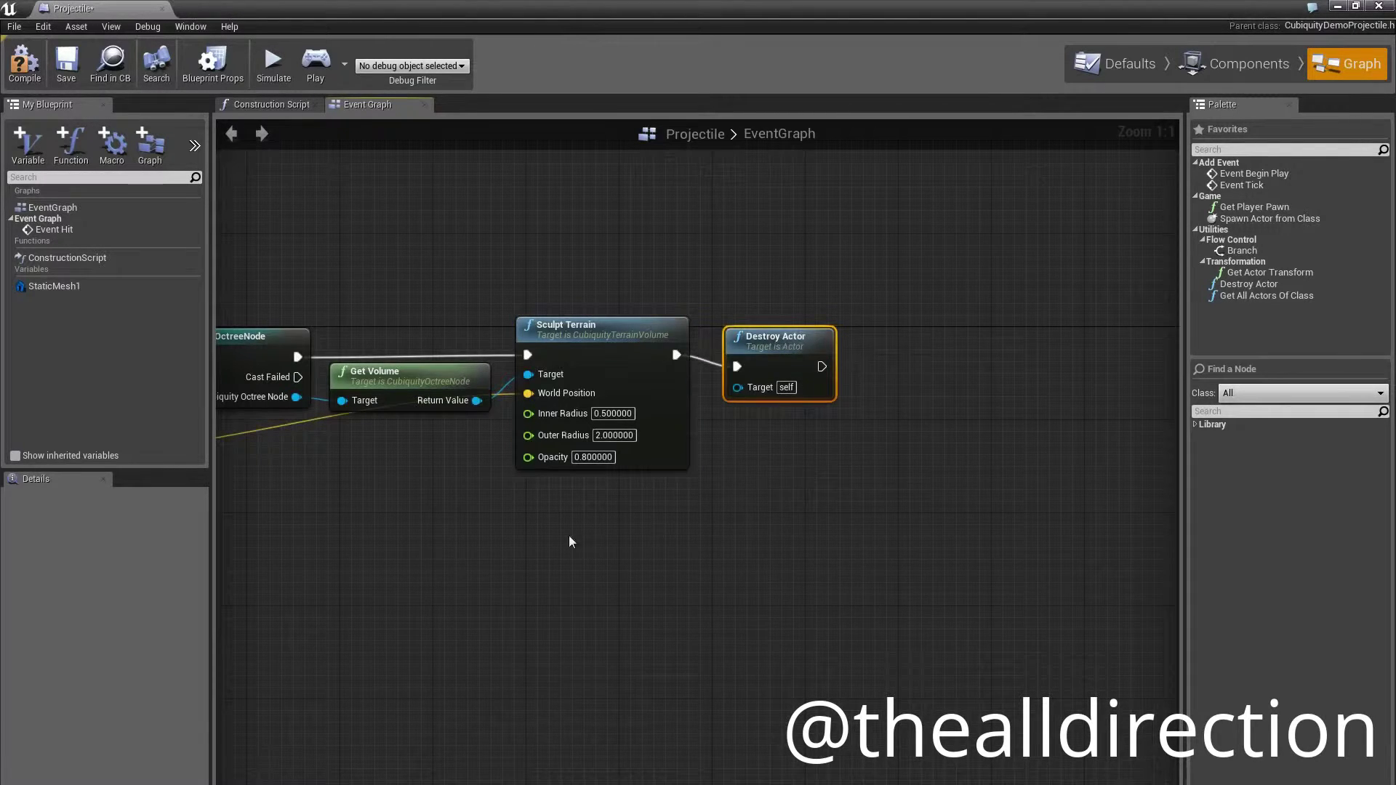
right_click_drag(458, 538, 725, 533)
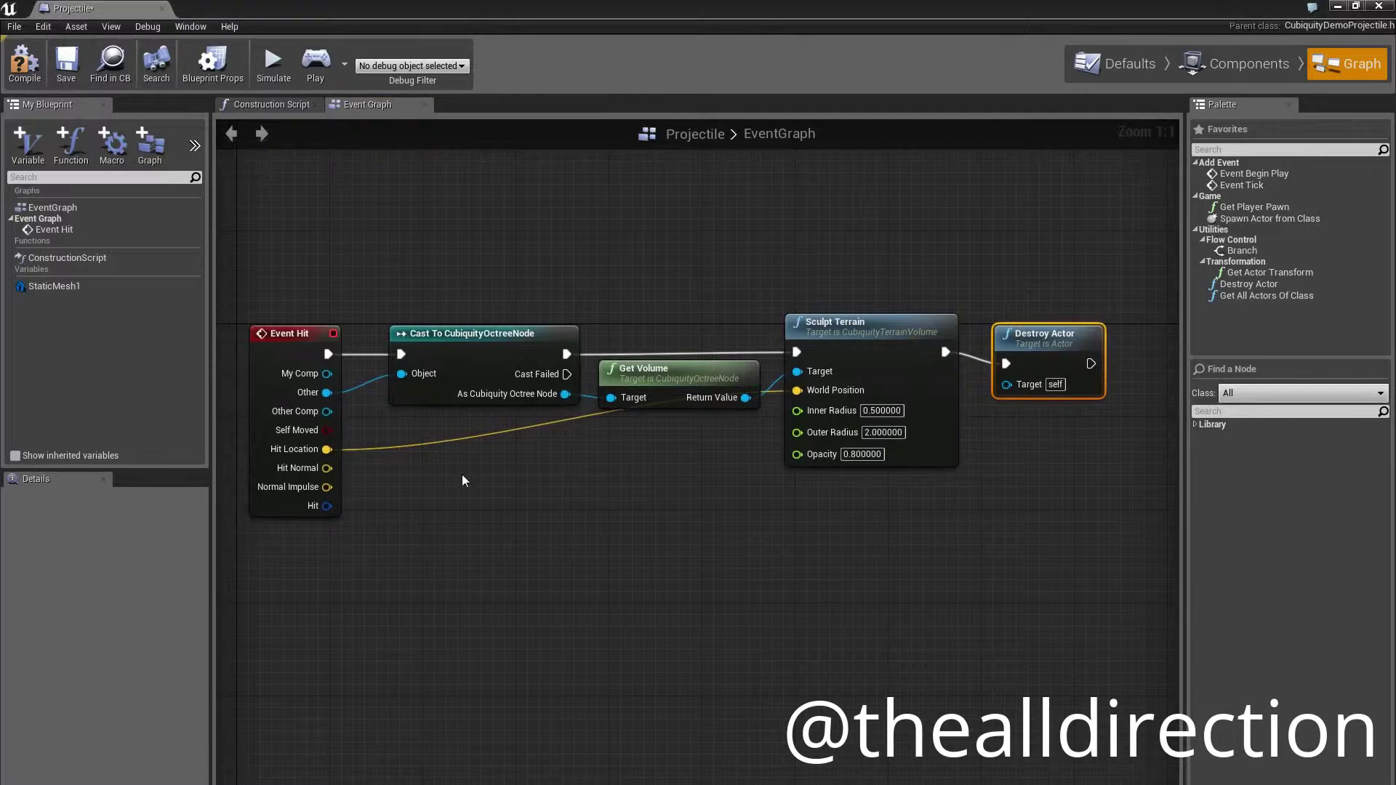
Compile the Projectile blueprint and close its editor to return to the level
left_click(24, 67)
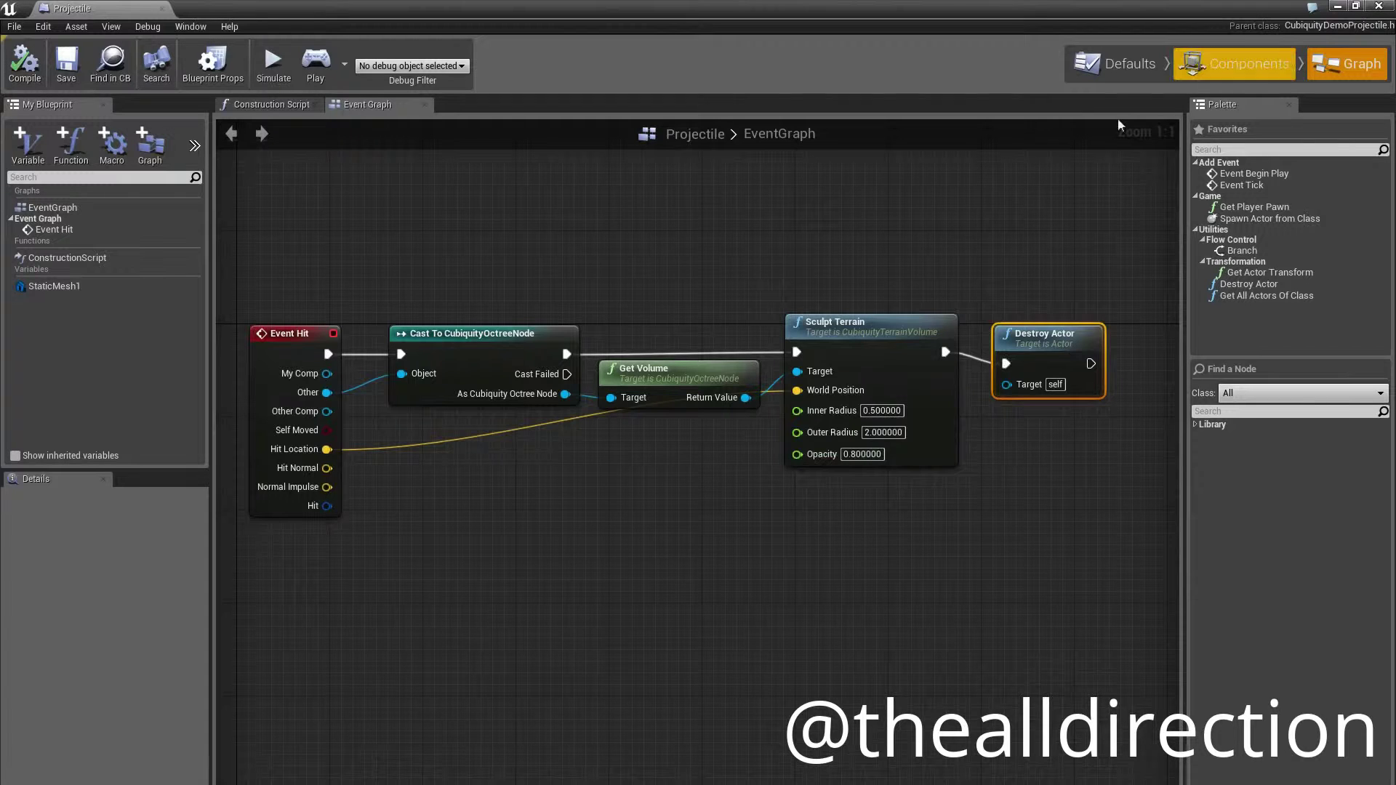
left_click(1381, 7)
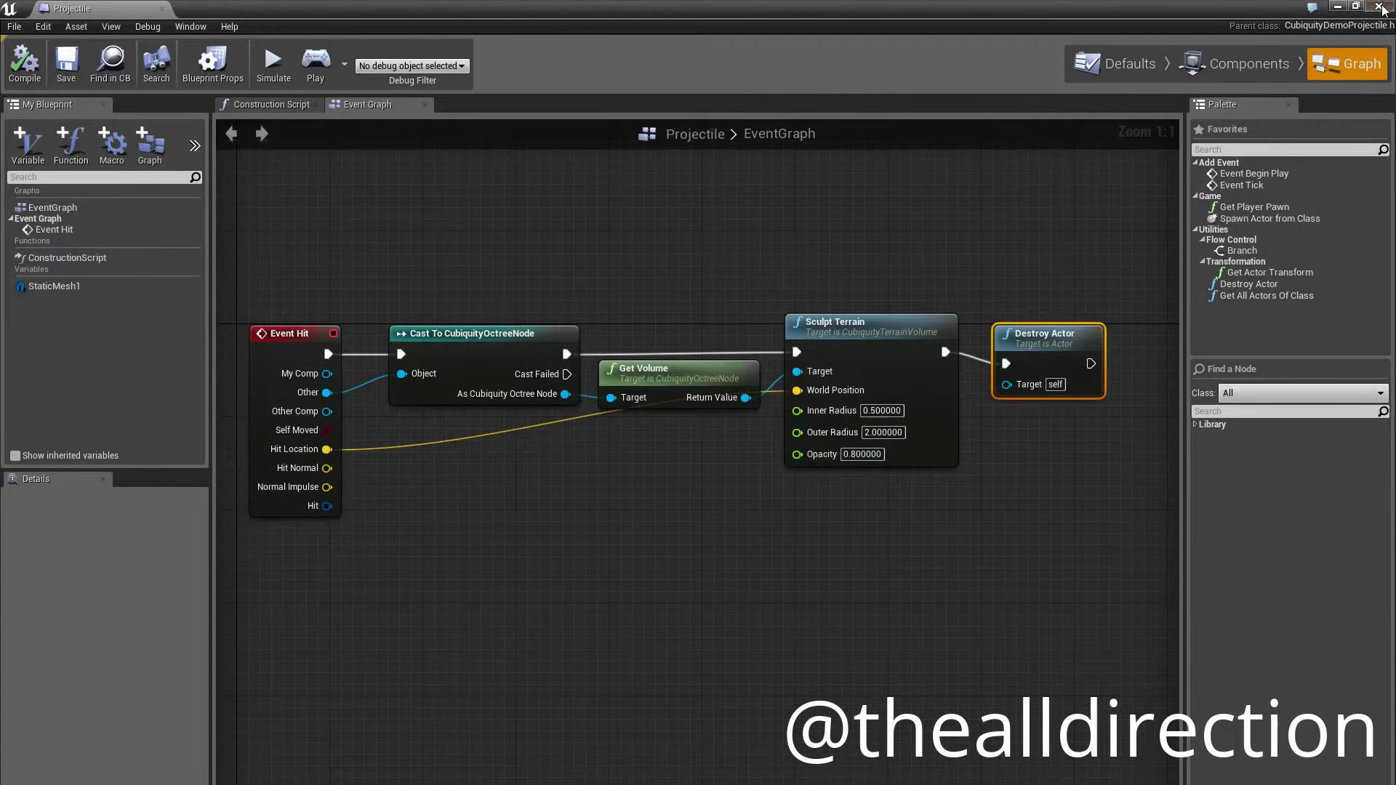
Play the level, walk toward the rock cliff and fire repeated projectiles at it to test terrain sculpting
right_click_drag(764, 363, 684, 329)
key("w")
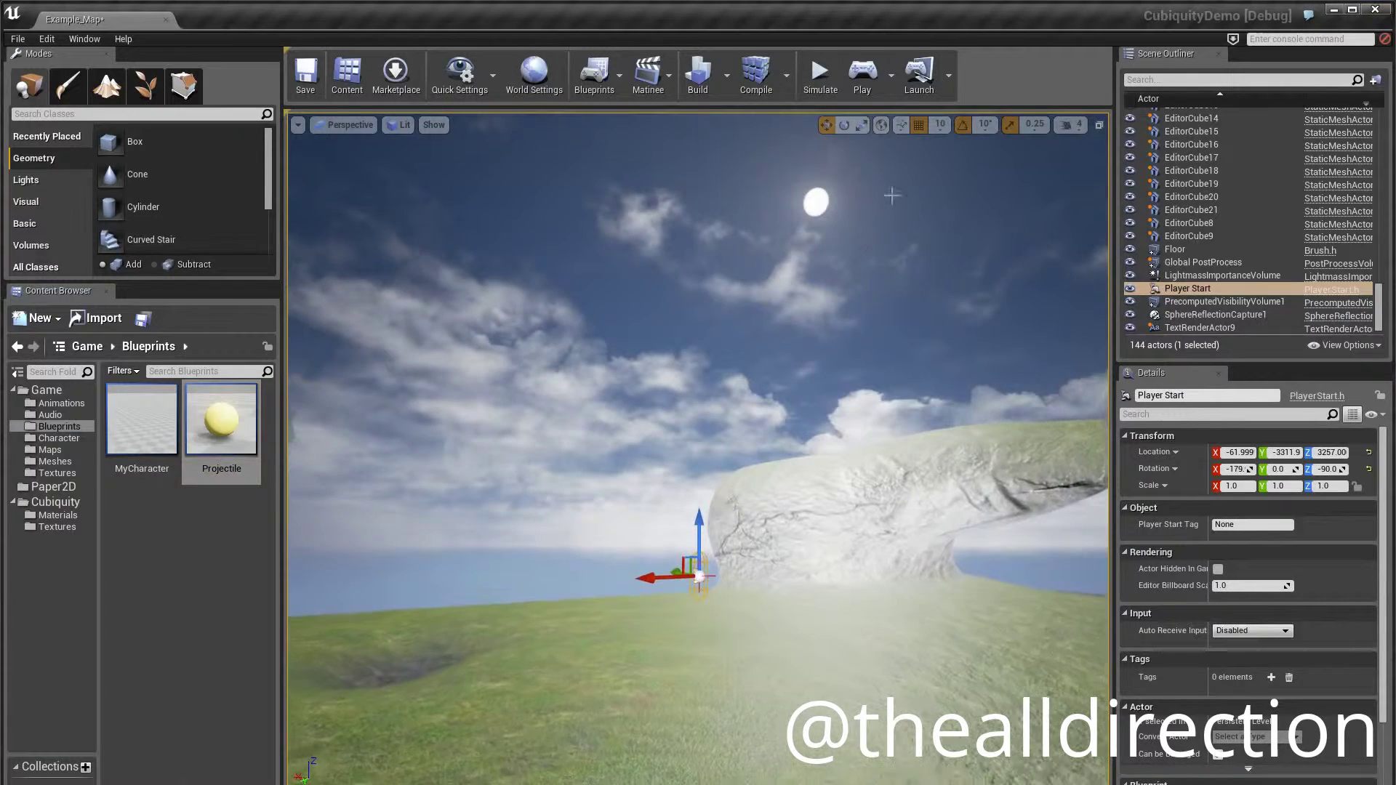
left_click(863, 84)
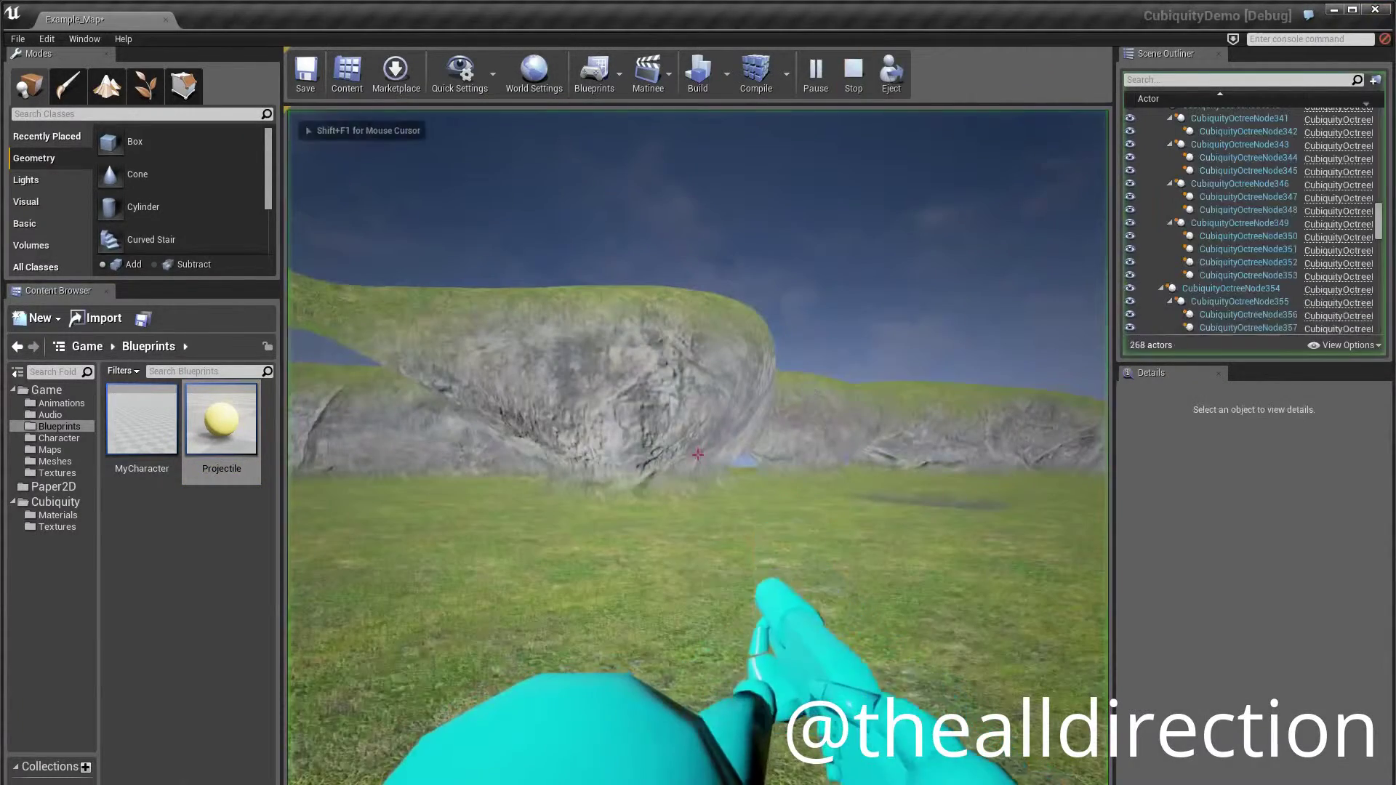
key("a")
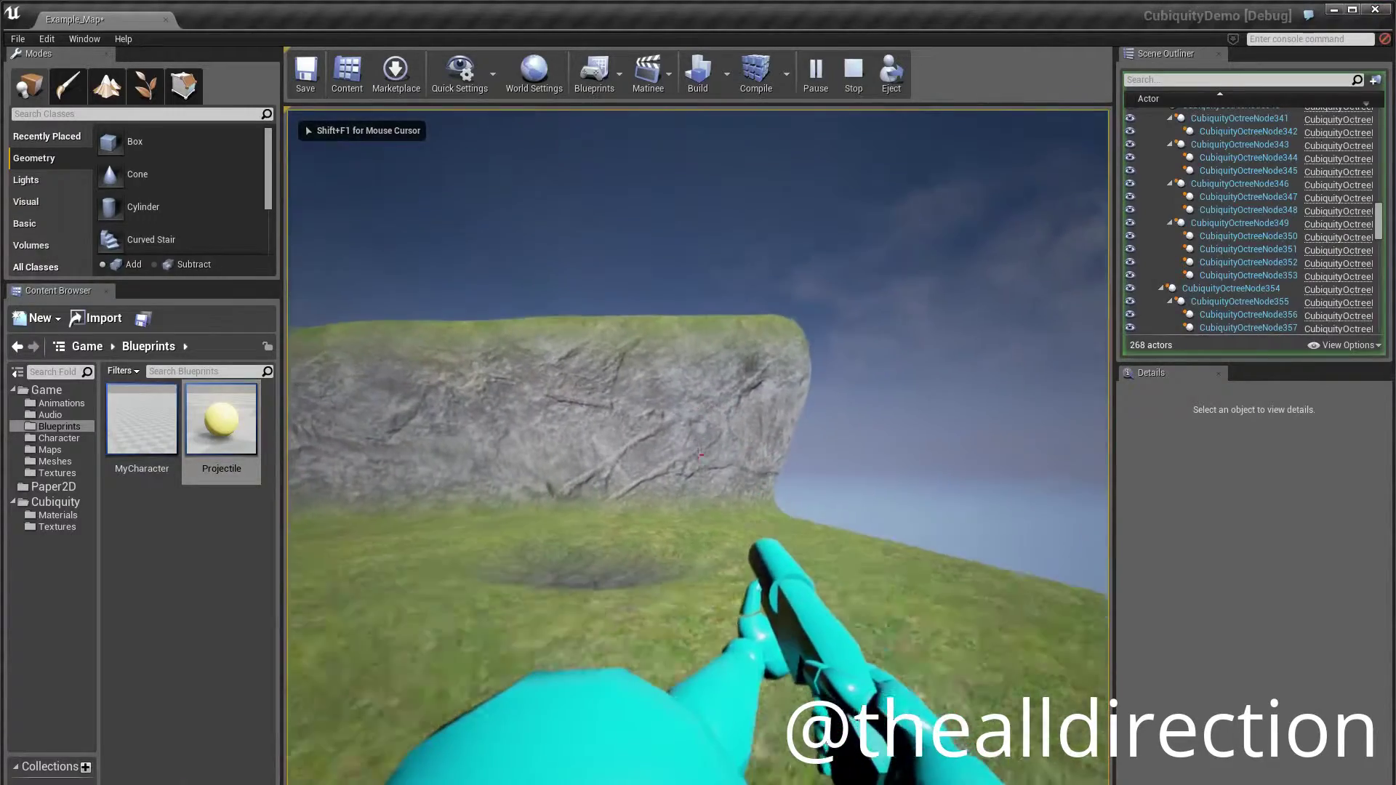
key("w")
left_click(701, 455)
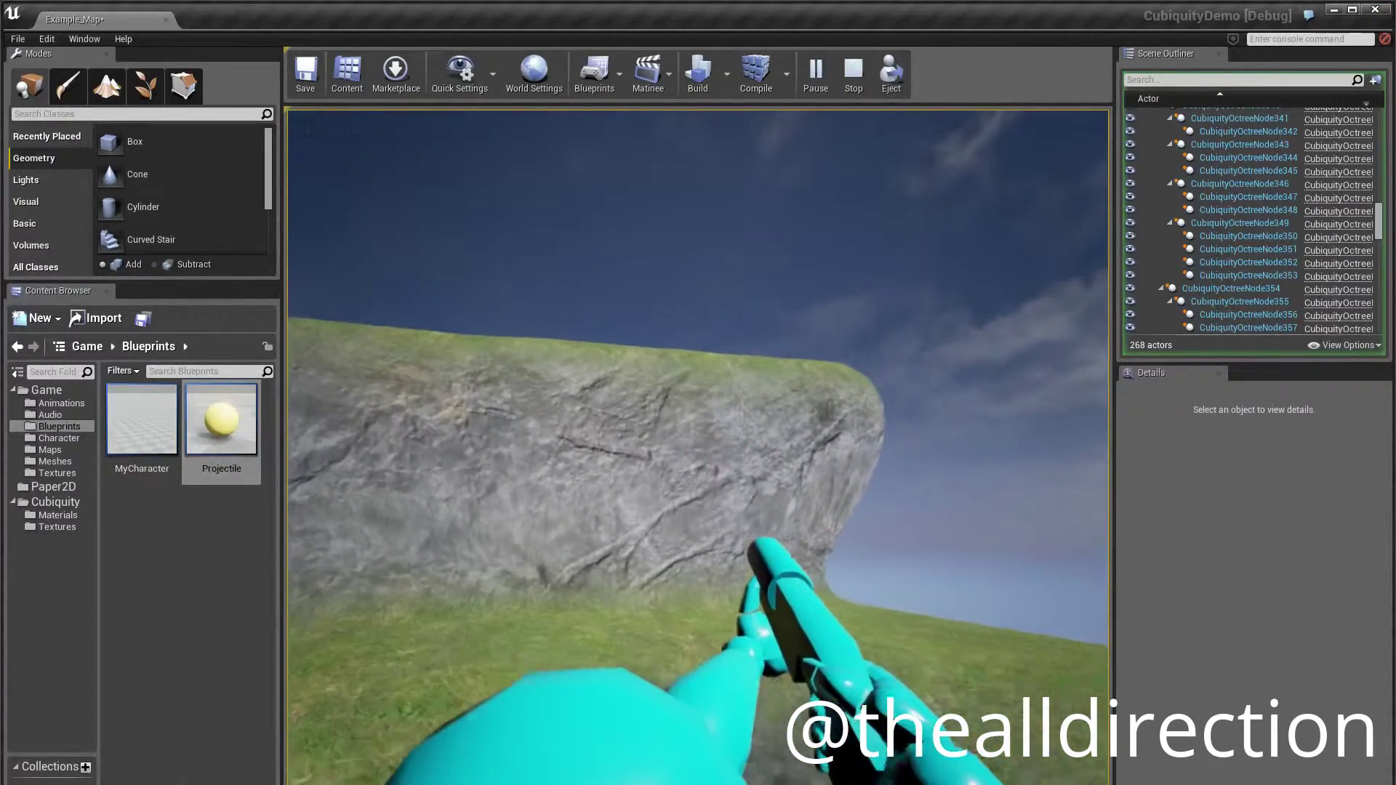
left_click(698, 456)
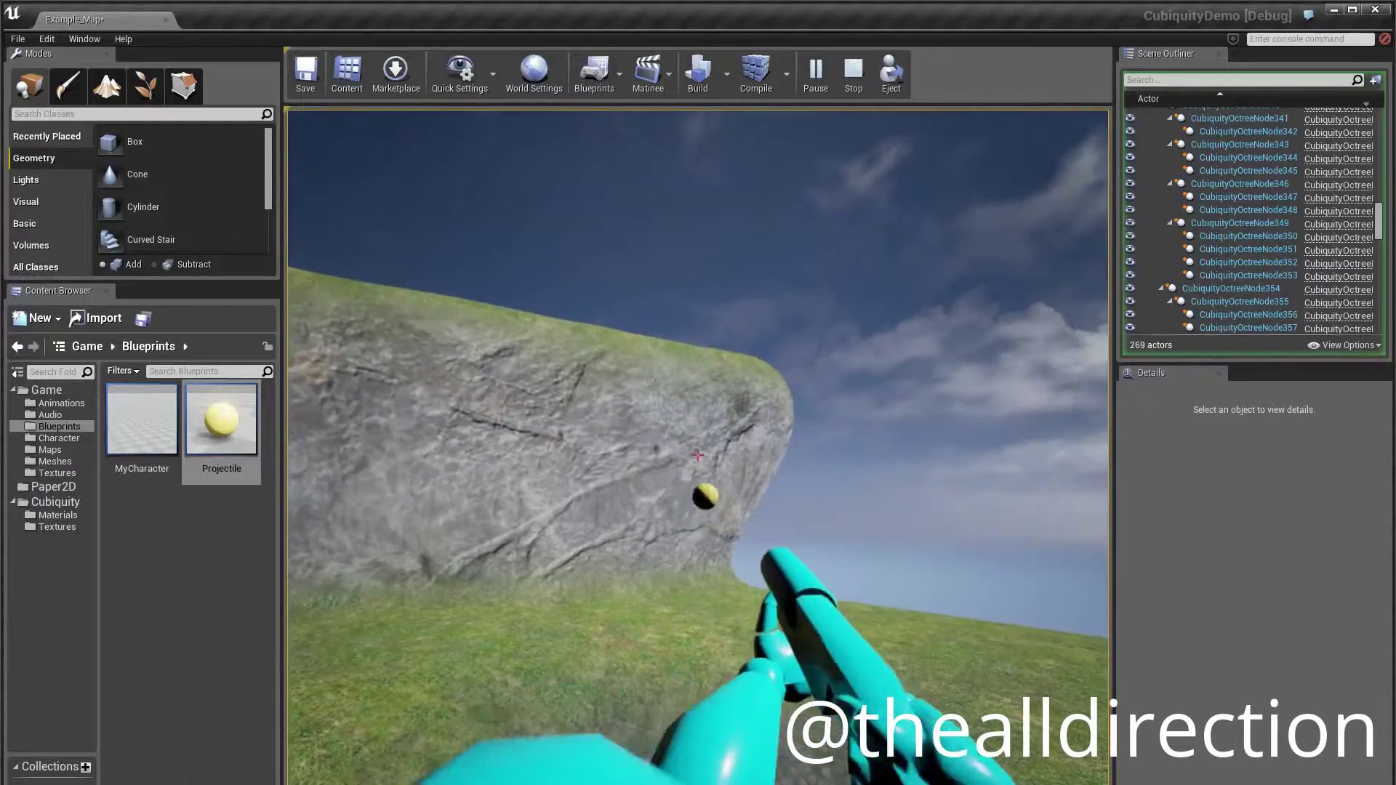
left_click(698, 455)
left_click(698, 455)
left_click(698, 456)
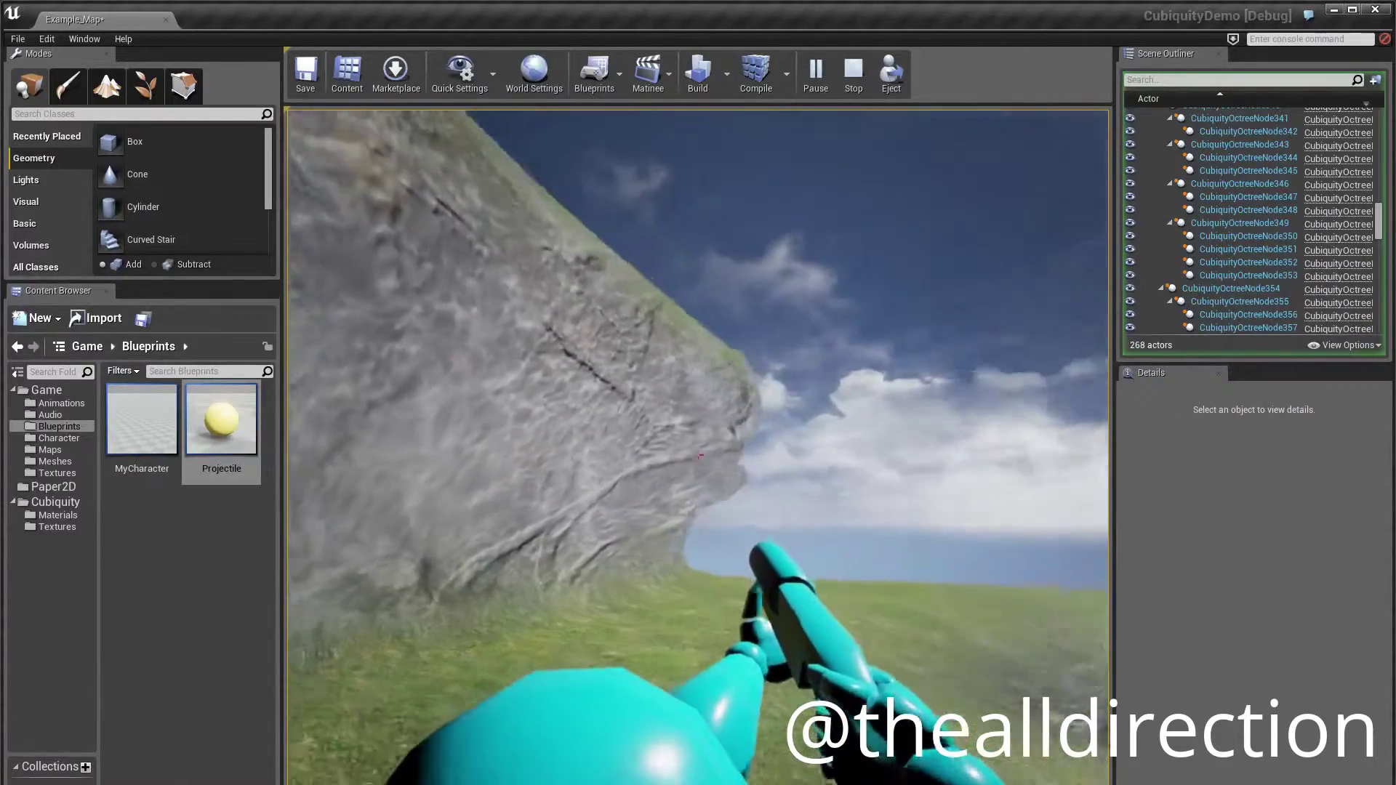
left_click(698, 455)
left_click(698, 455)
left_click(698, 455)
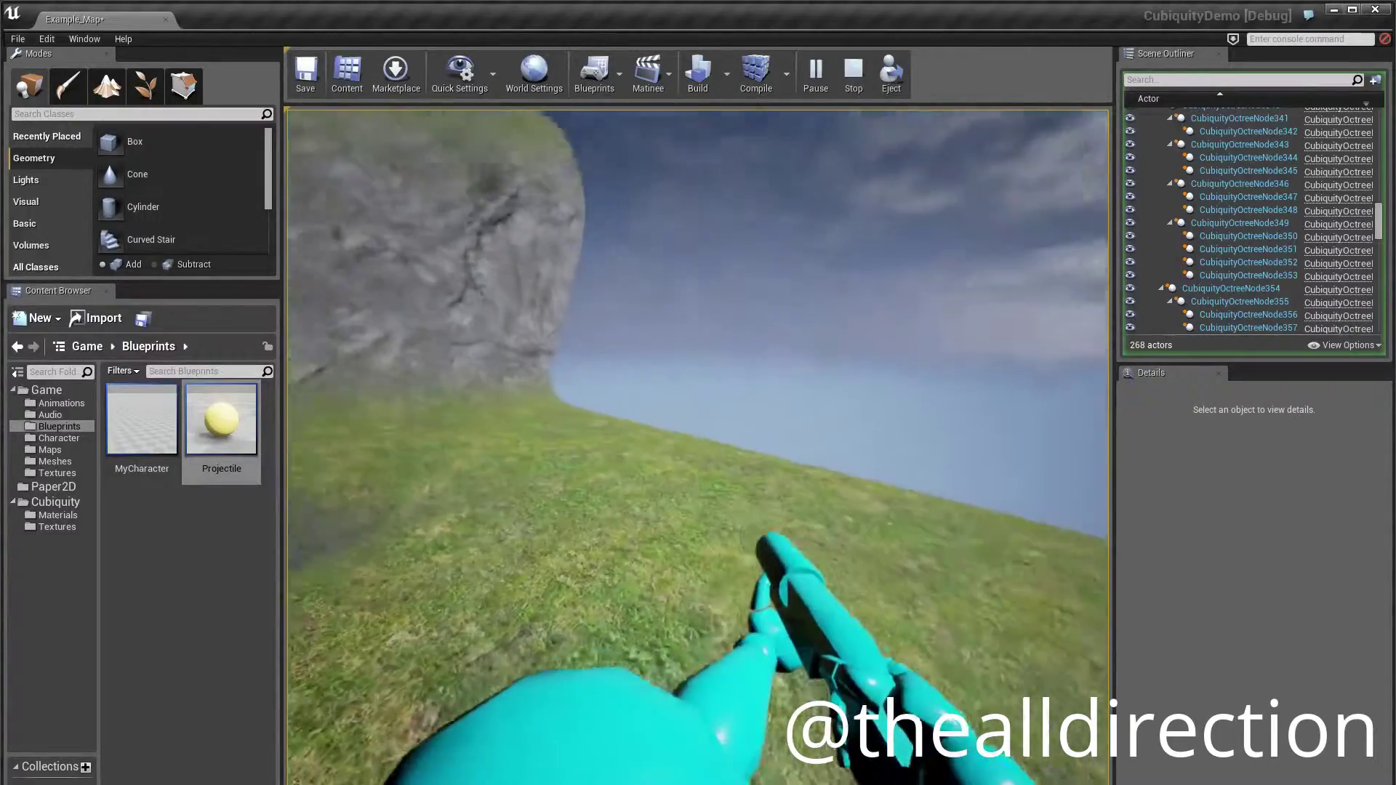
Fire projectiles at the grassy ground to build mounds, walk around them firing further shots, and end the play session
left_click(698, 455)
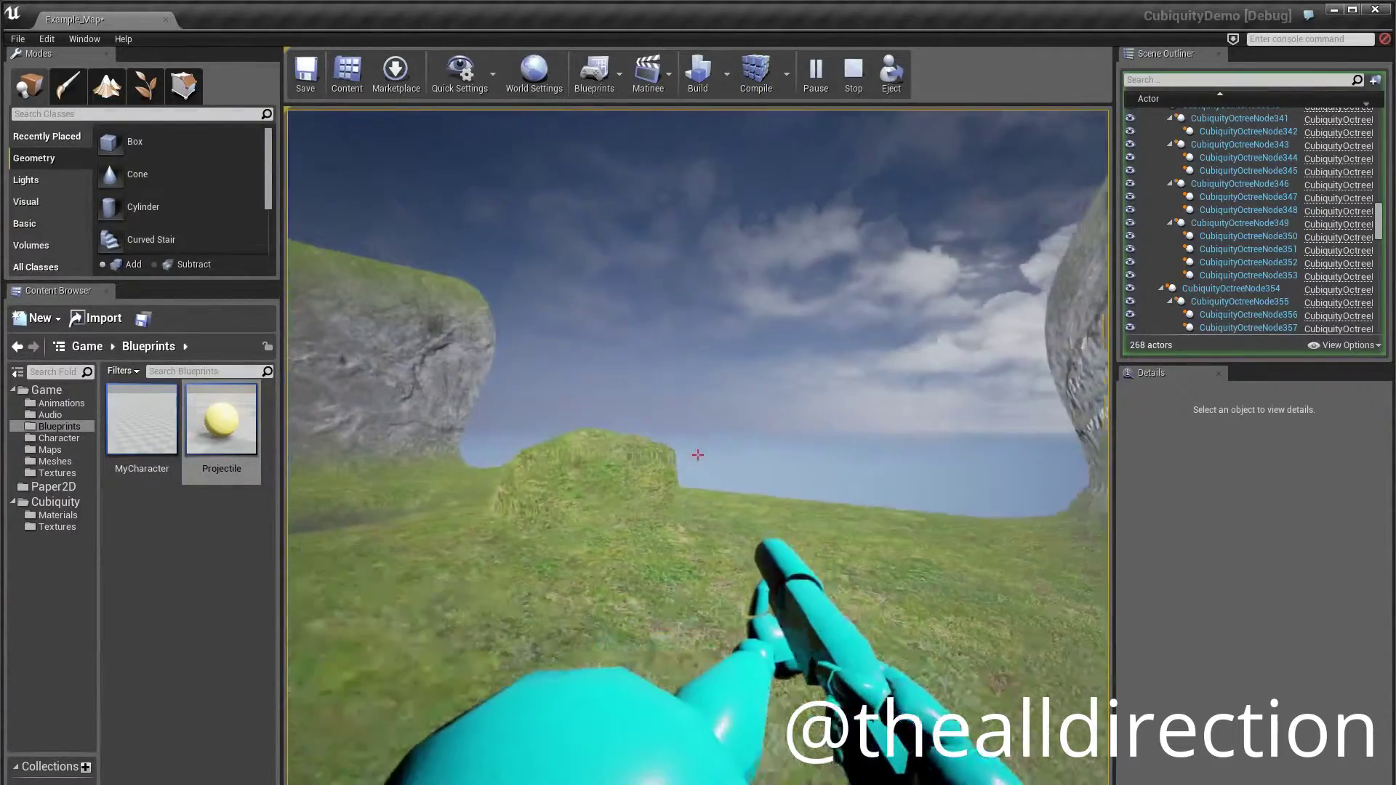
left_click(698, 455)
left_click(698, 455)
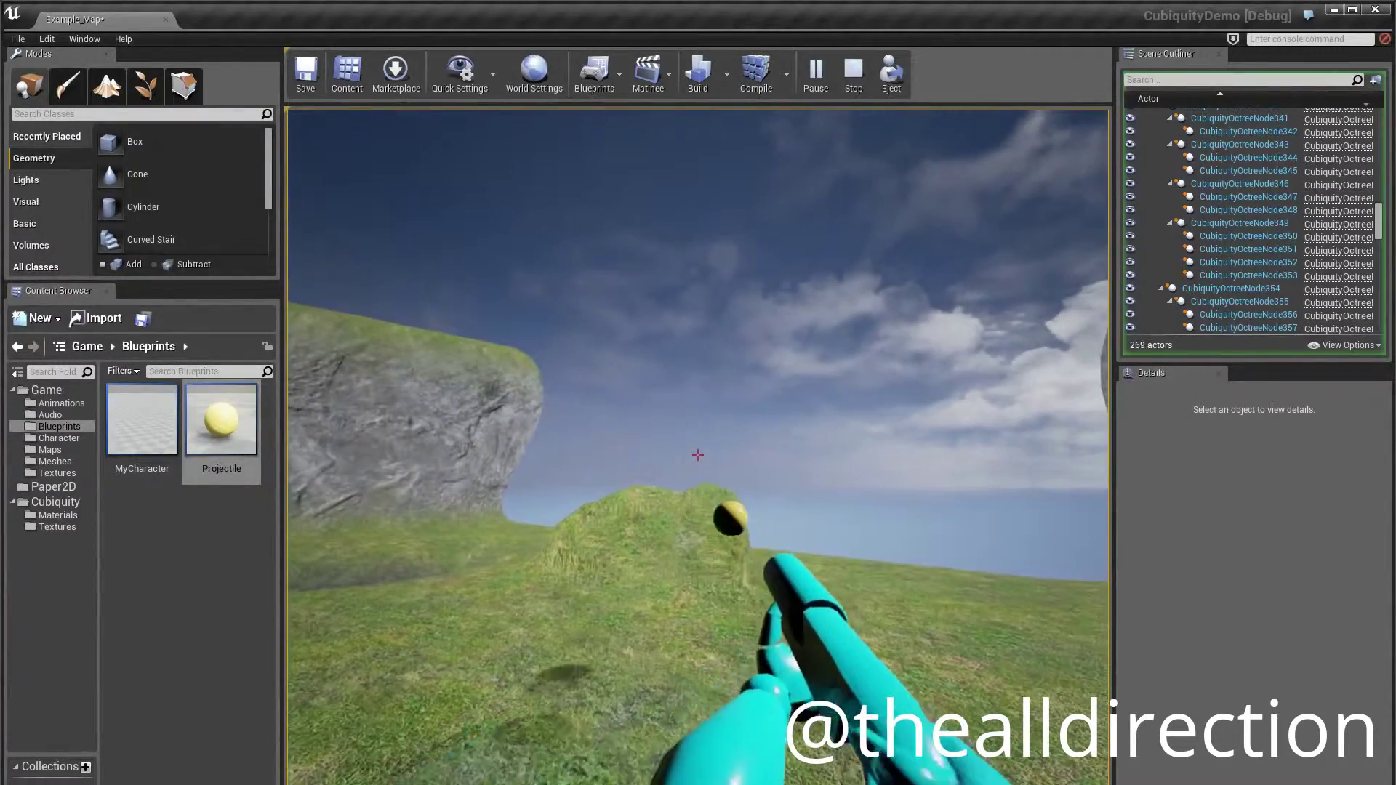
key("w")
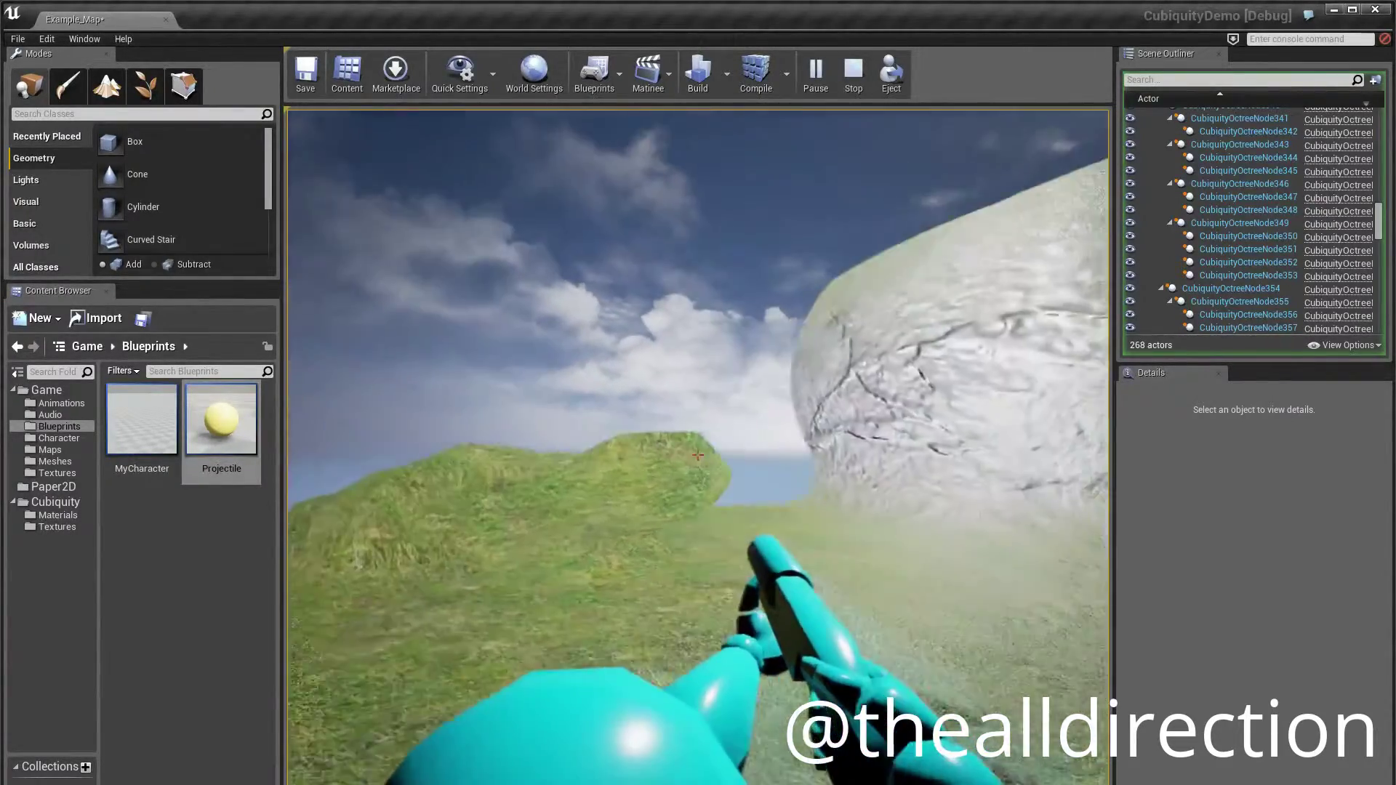
key("w")
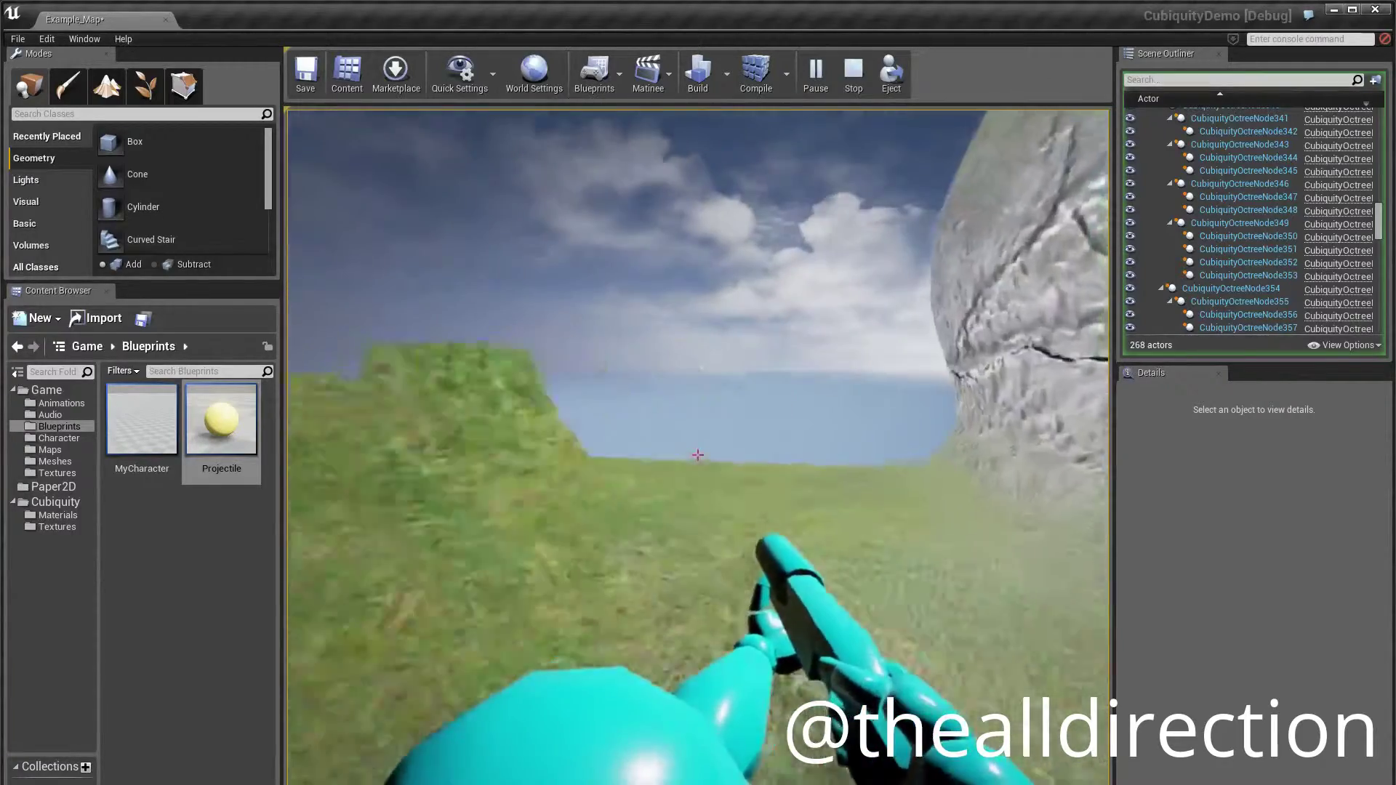
key("a")
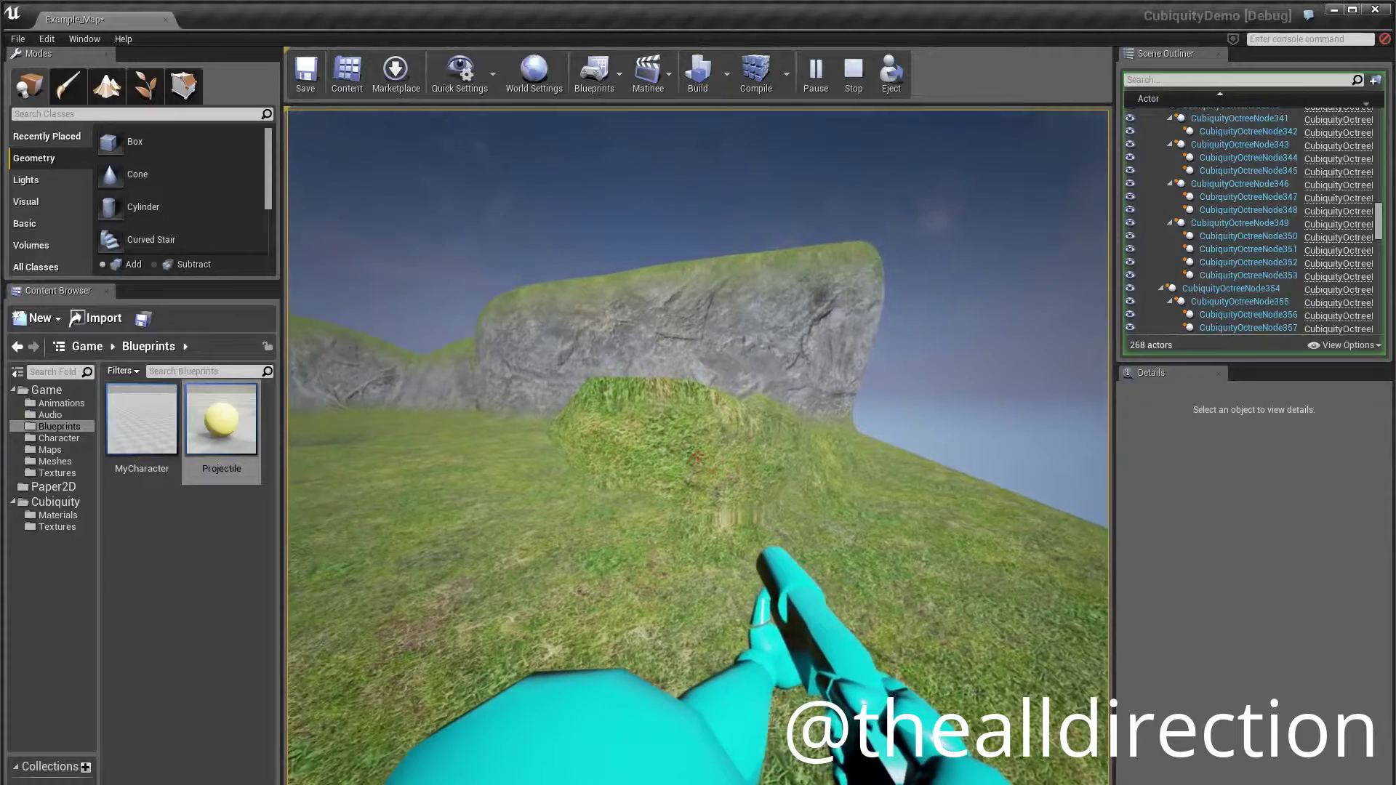
key("a")
left_click(698, 455)
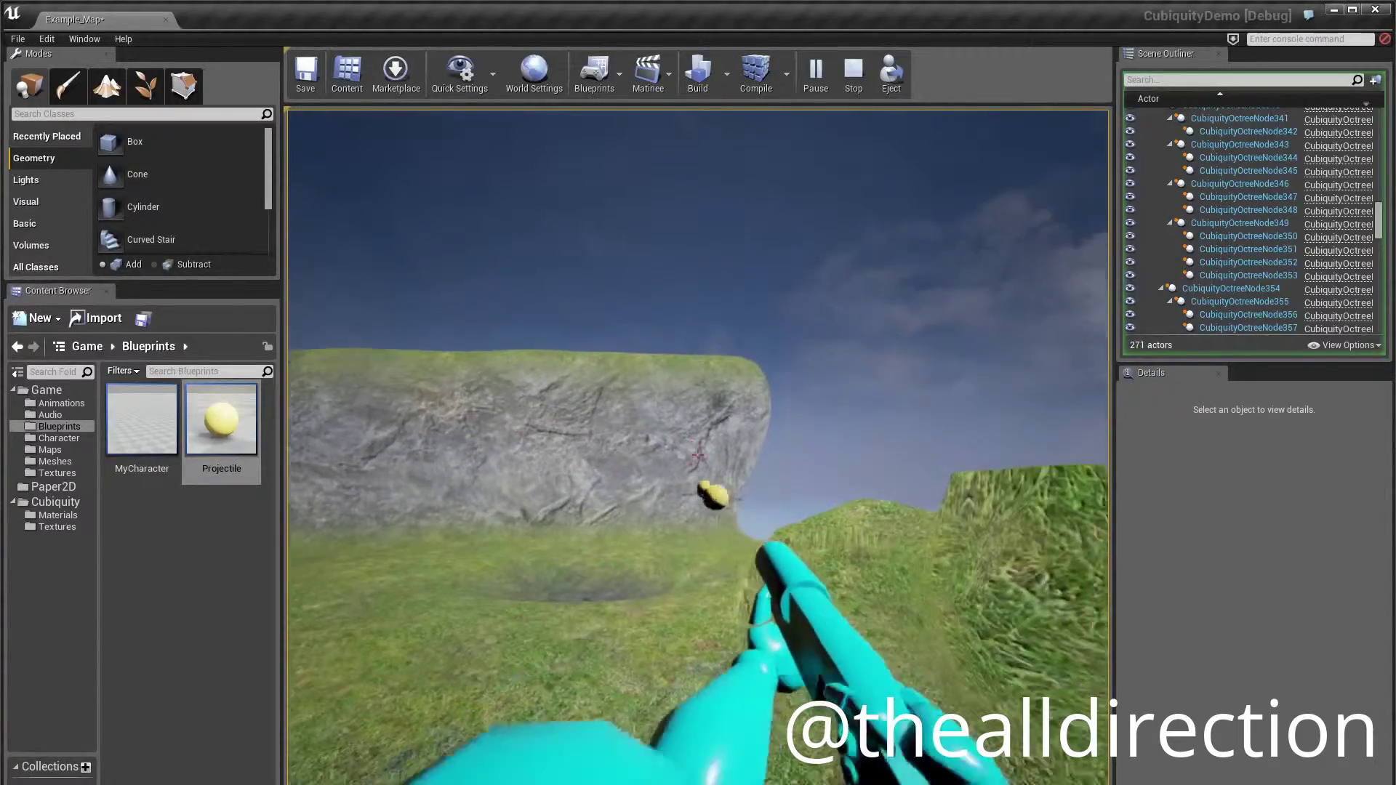
left_click(698, 456)
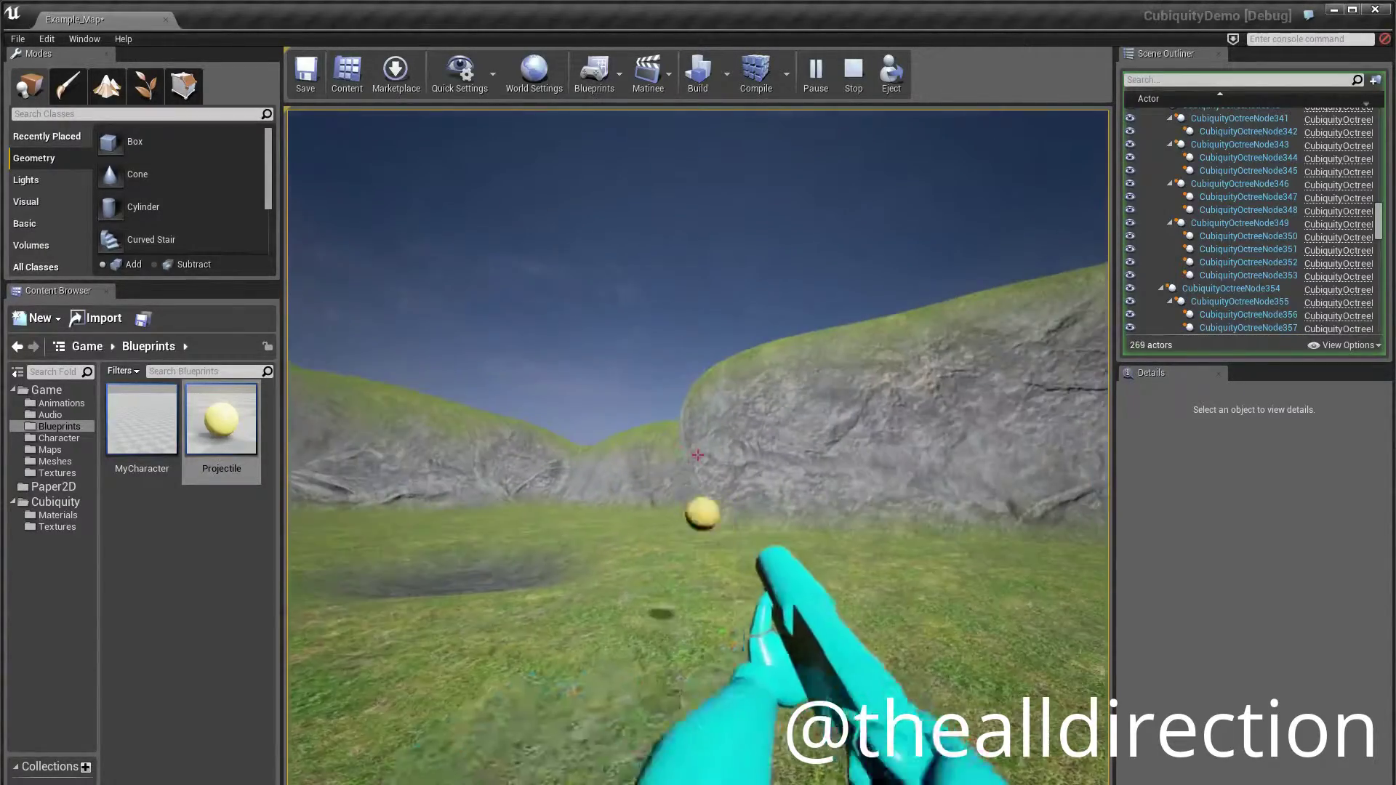
left_click(698, 456)
left_click(698, 456)
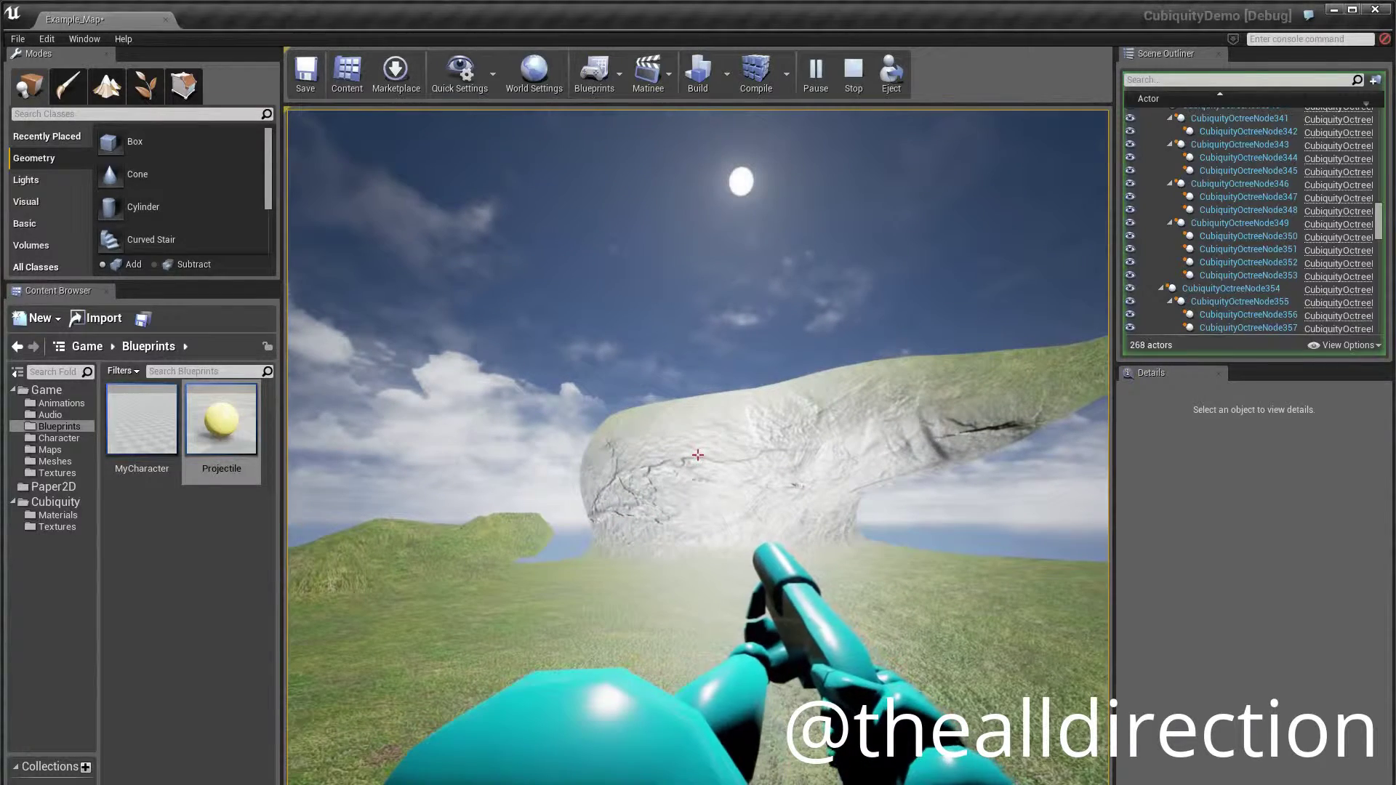
key("Escape")
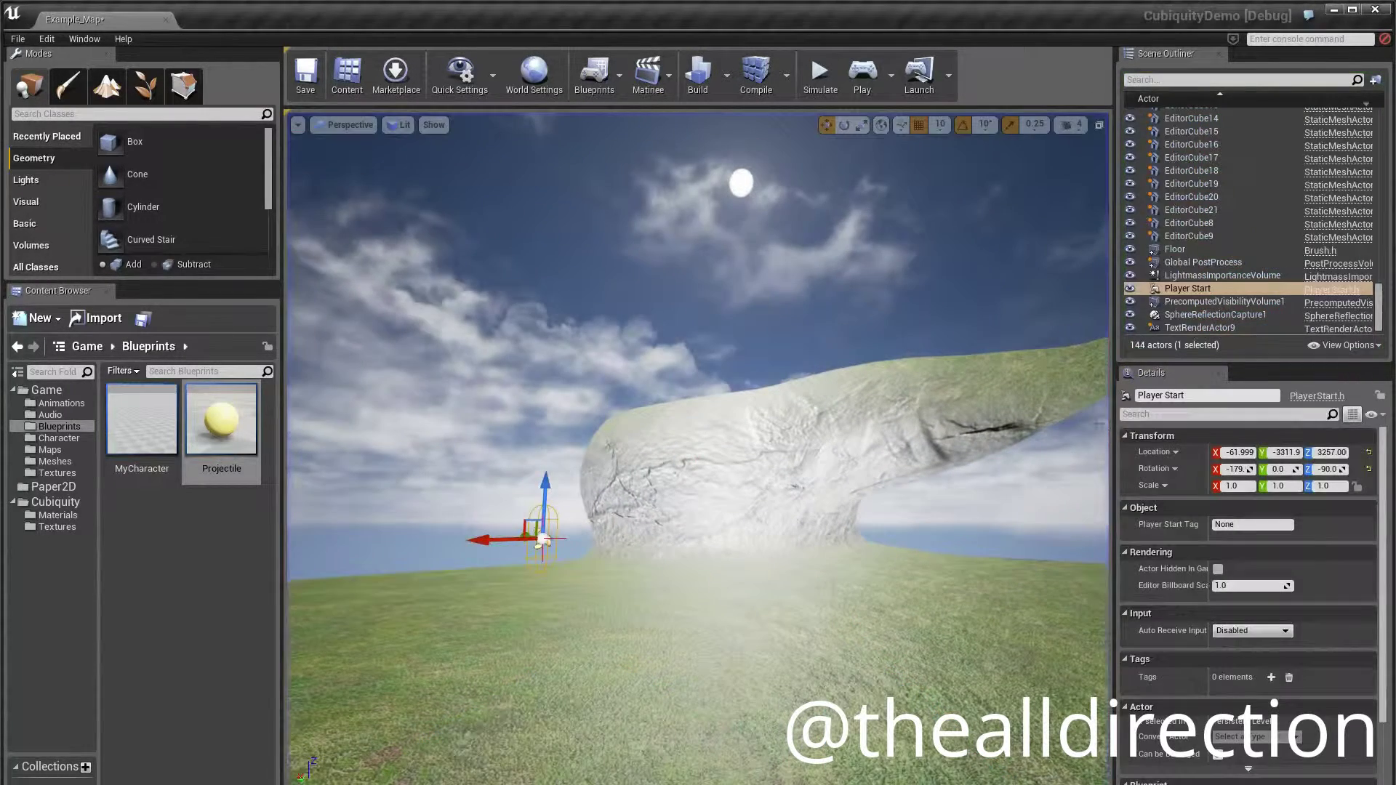
In the Projectile blueprint, set Sculpt Terrain's Inner Radius to 2 and Outer Radius to 4, and compile it
double_click(240, 416)
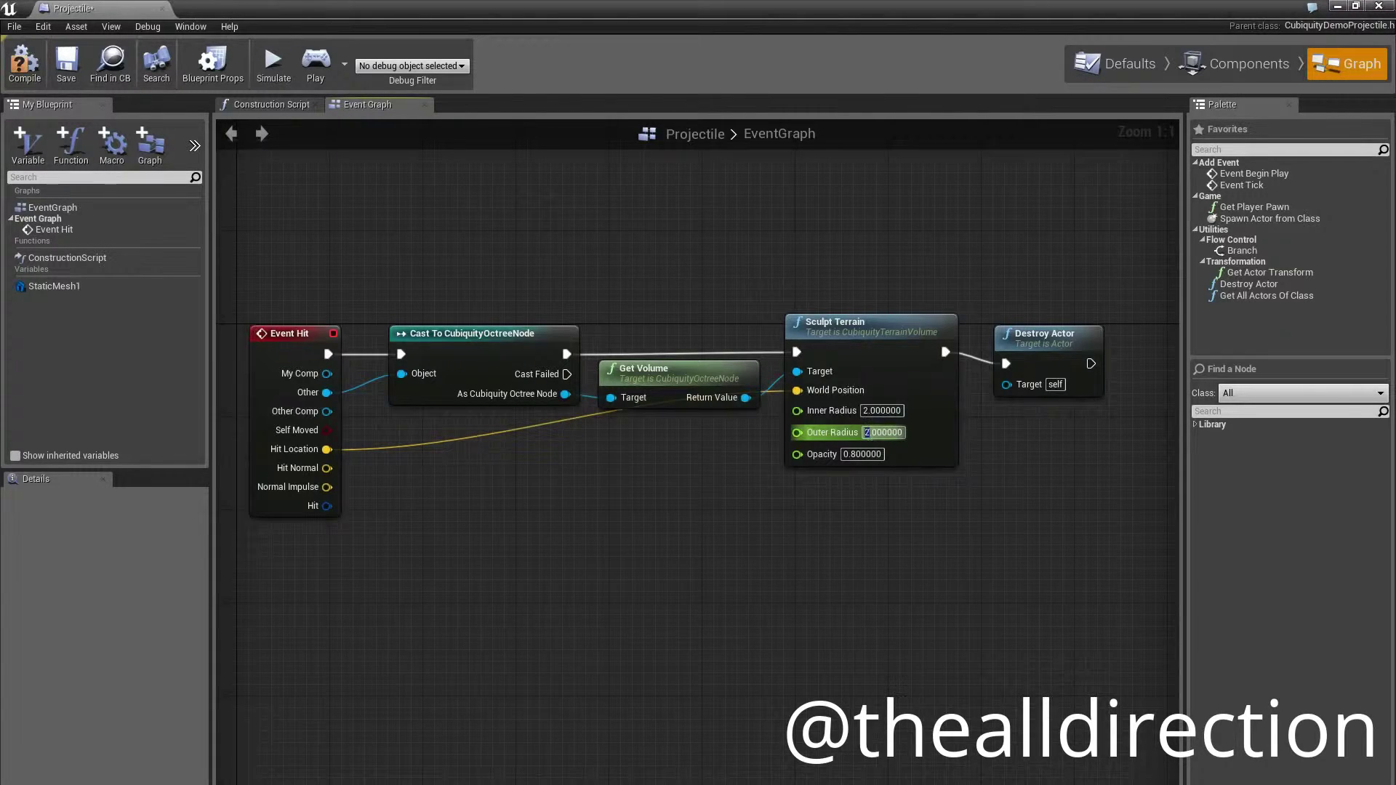
type("4")
key("Return")
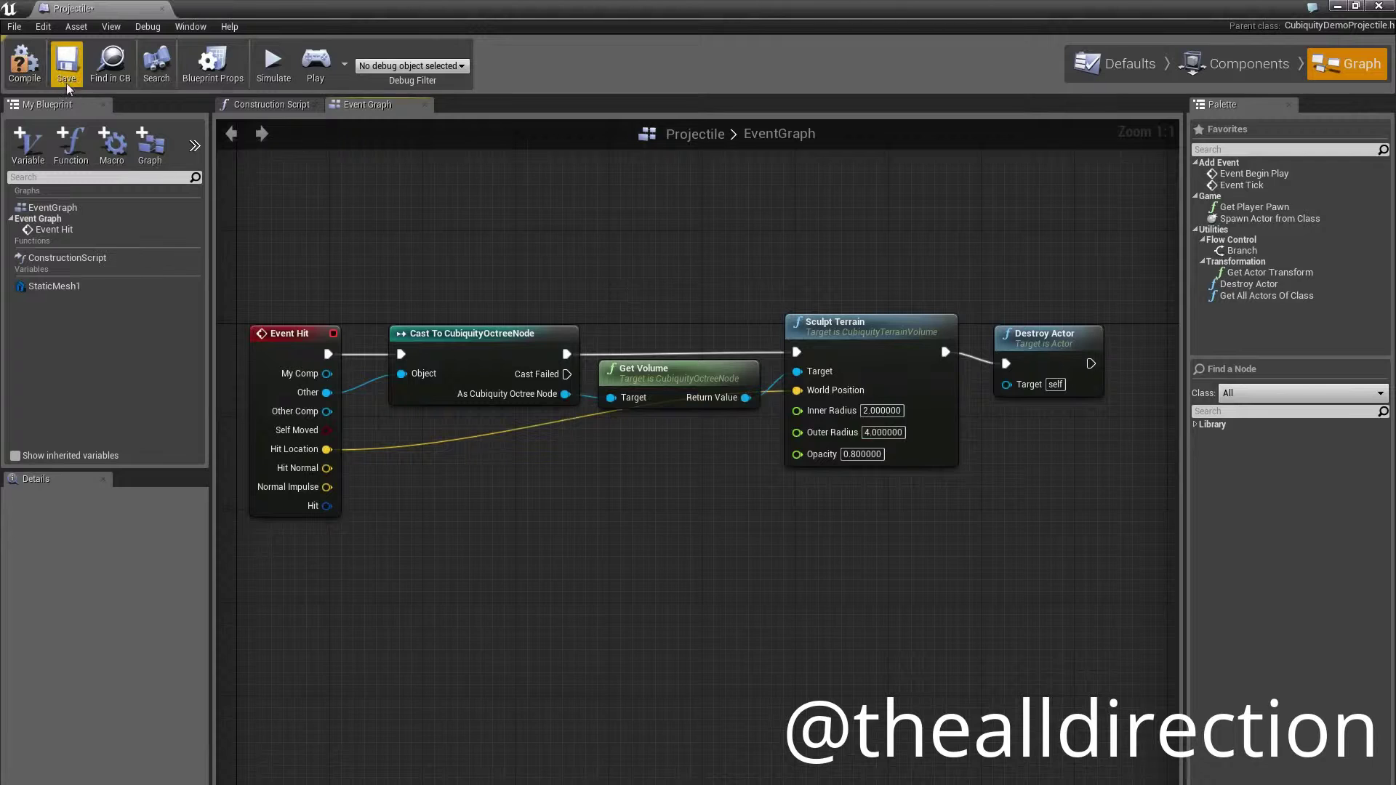
left_click(30, 69)
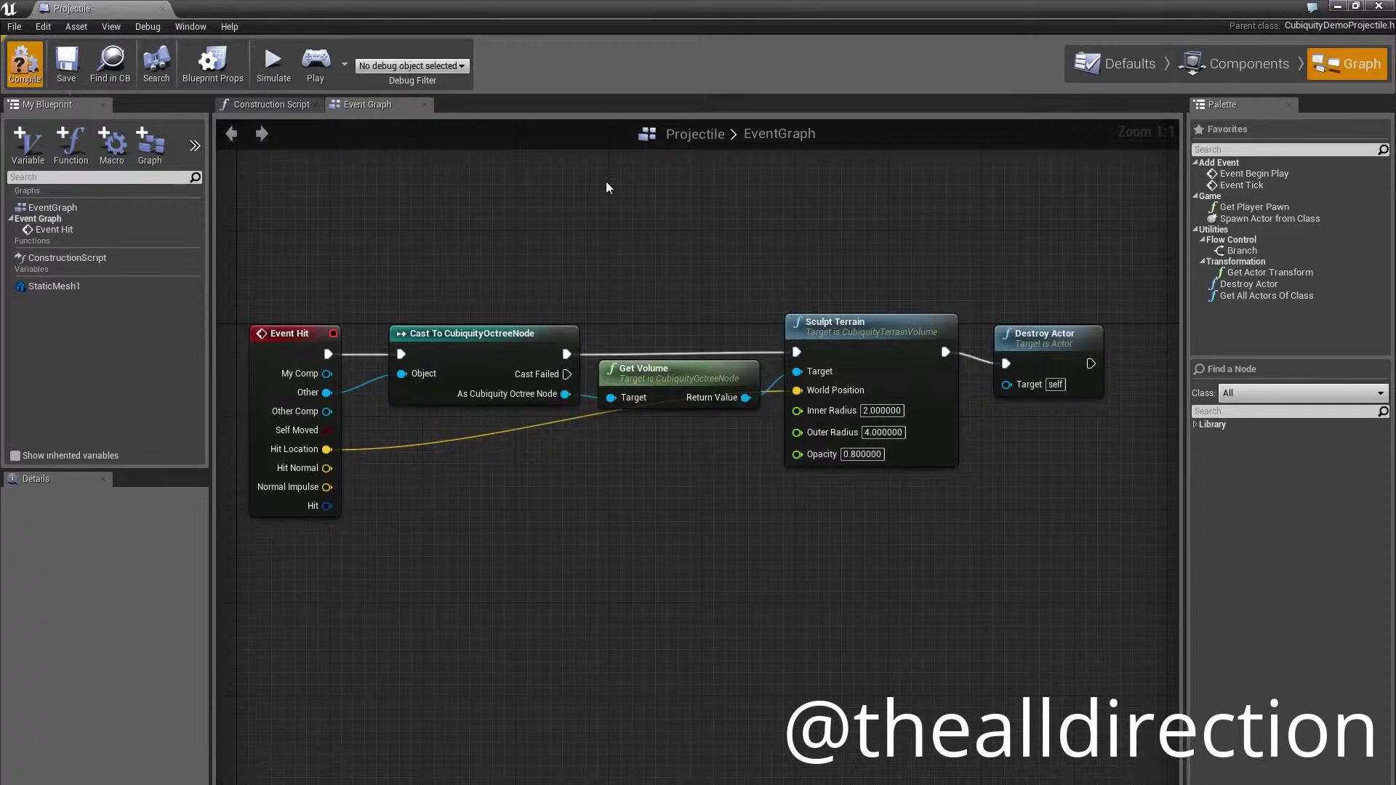
left_click(1380, 6)
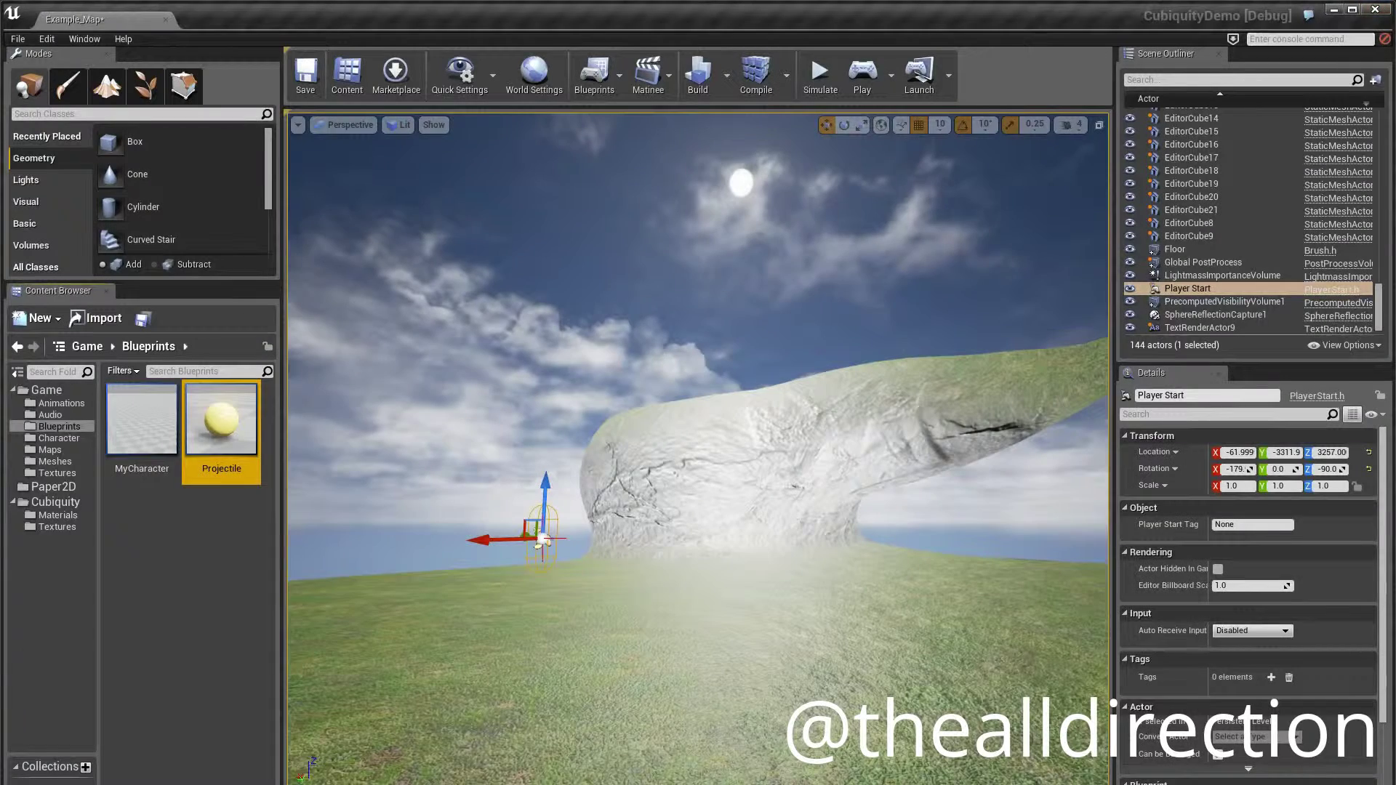
Play the level again and walk around the grassy mounds sculpted in the previous session
right_click_drag(853, 480, 844, 487)
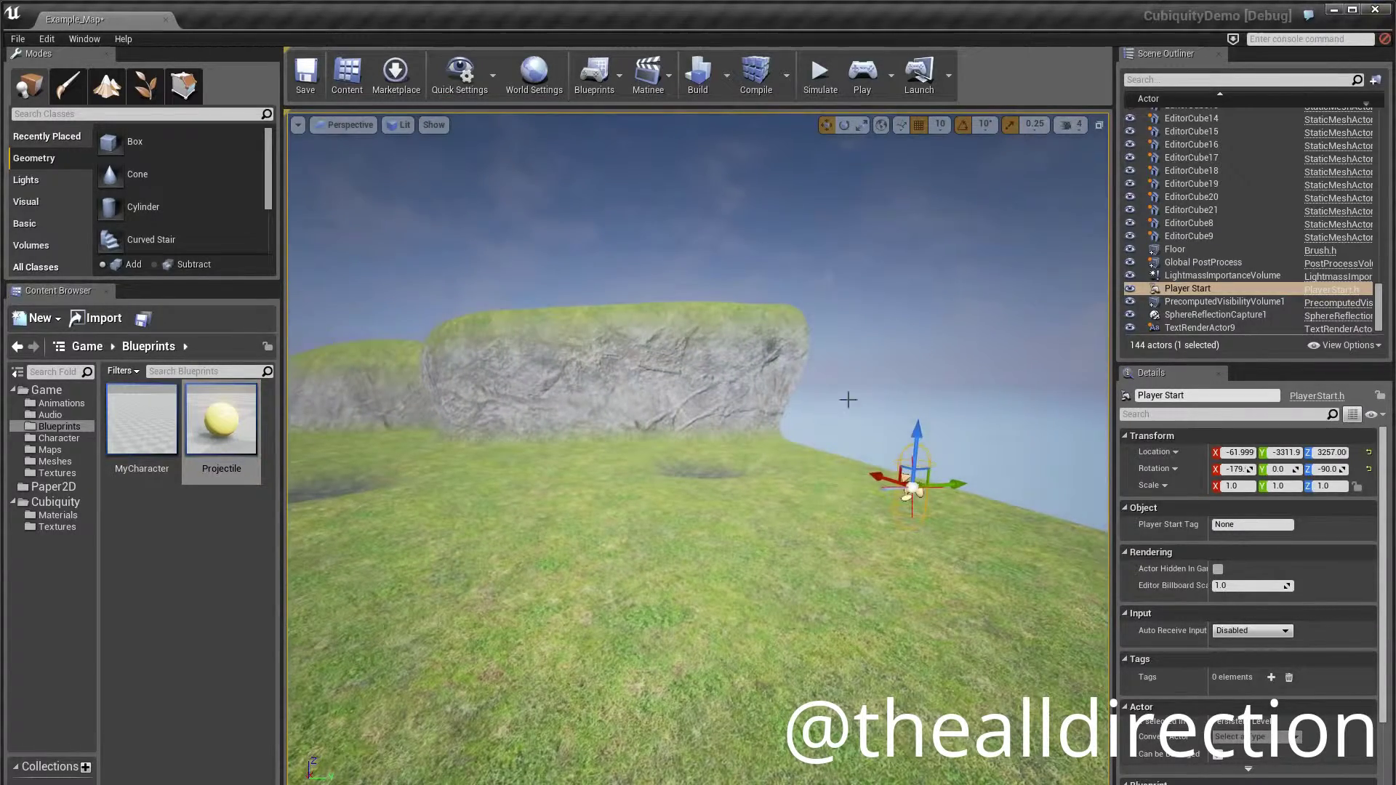
left_click(863, 78)
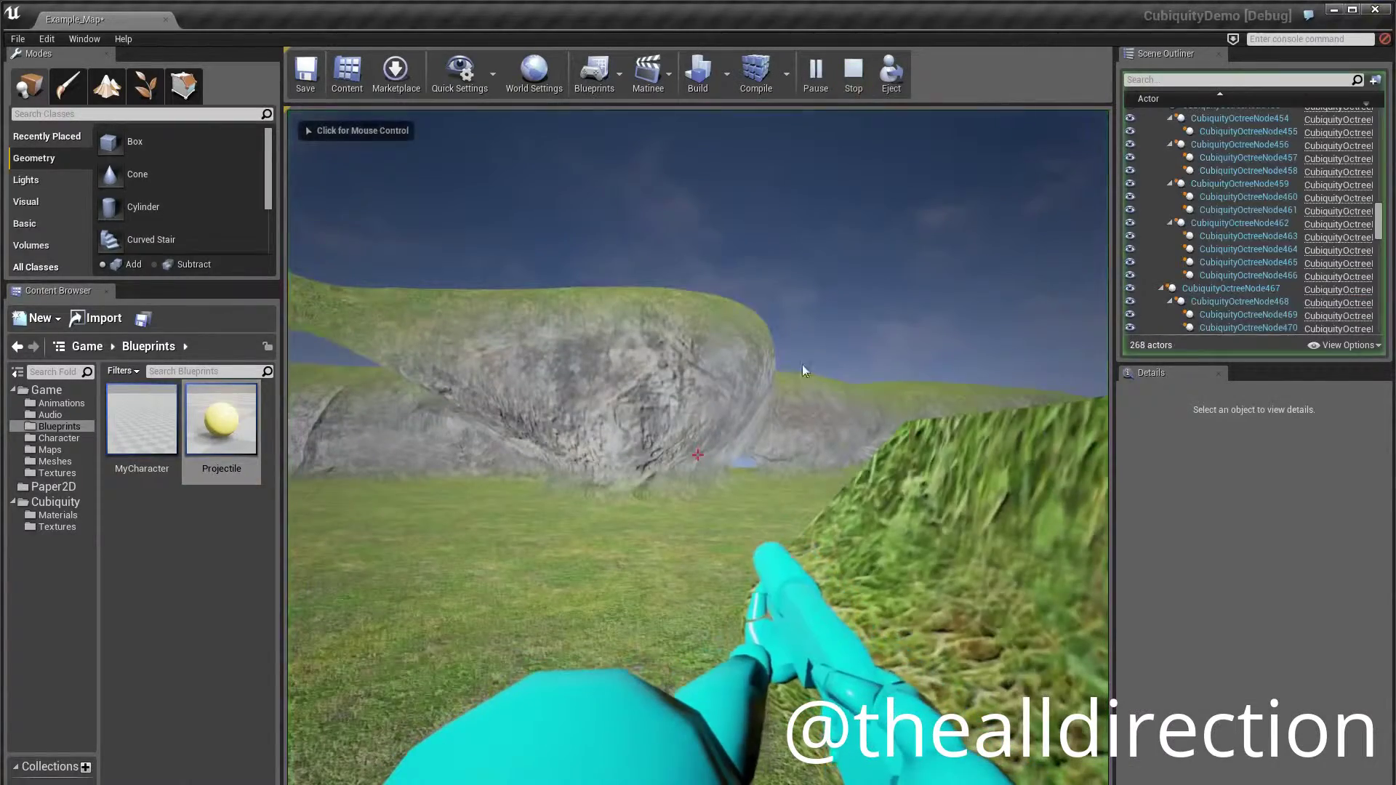
key("s")
key("d")
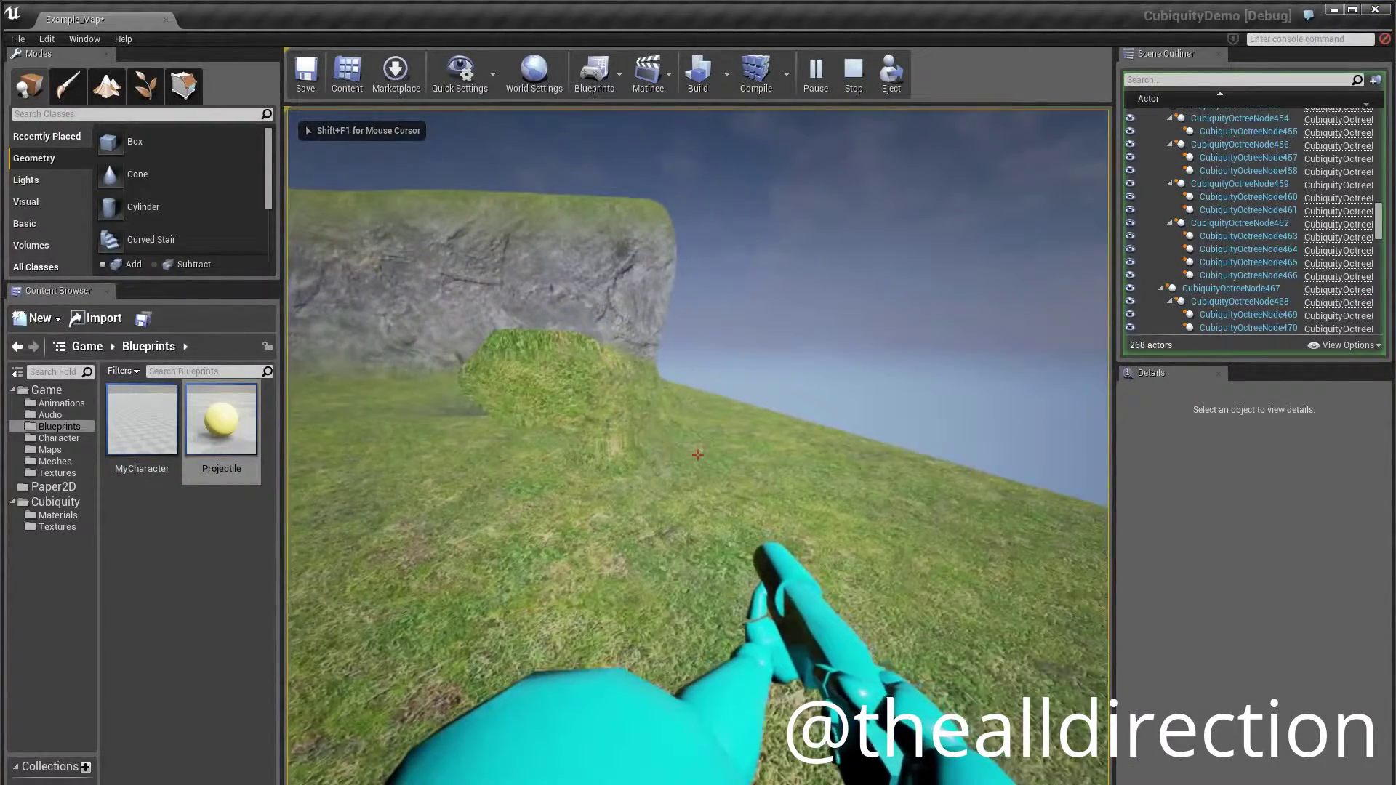
key("a")
key("a")
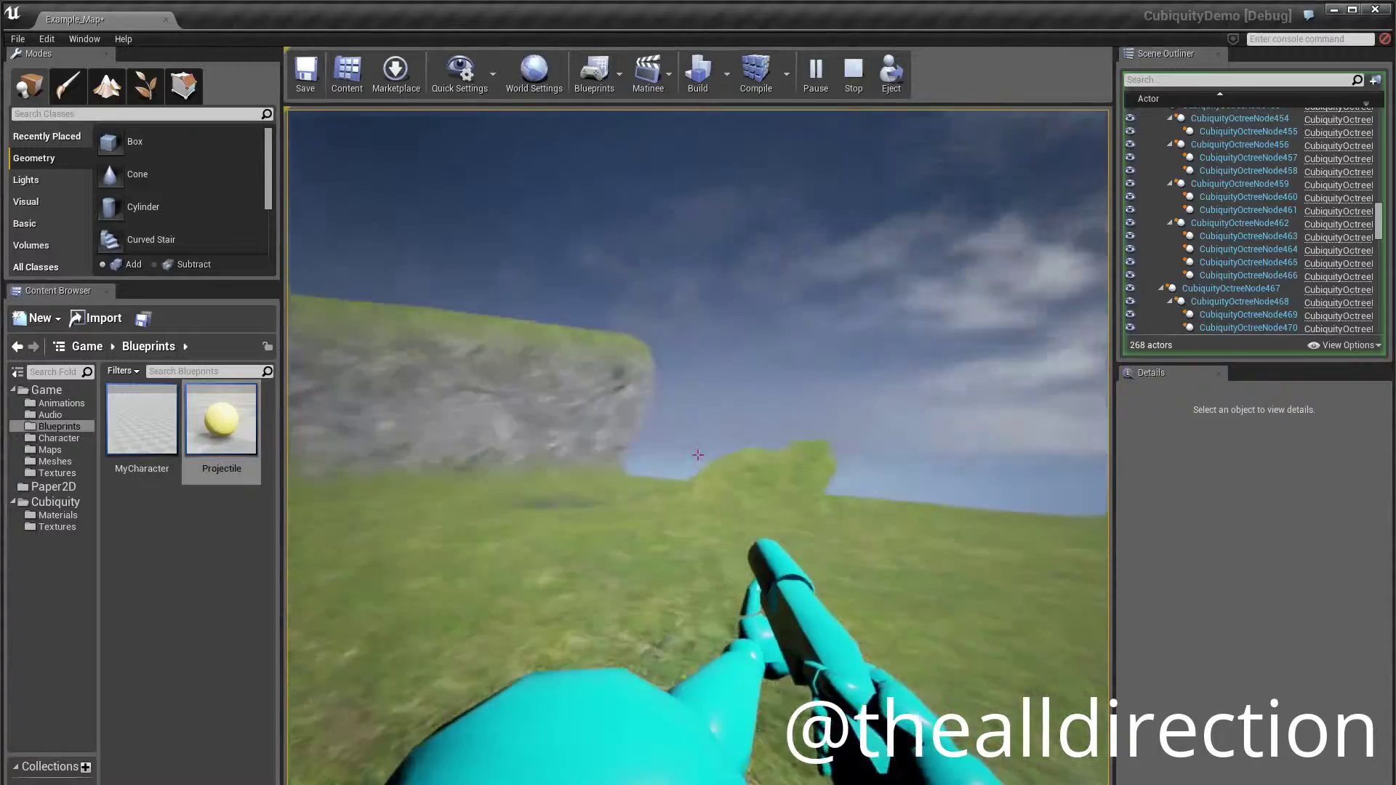
key("w")
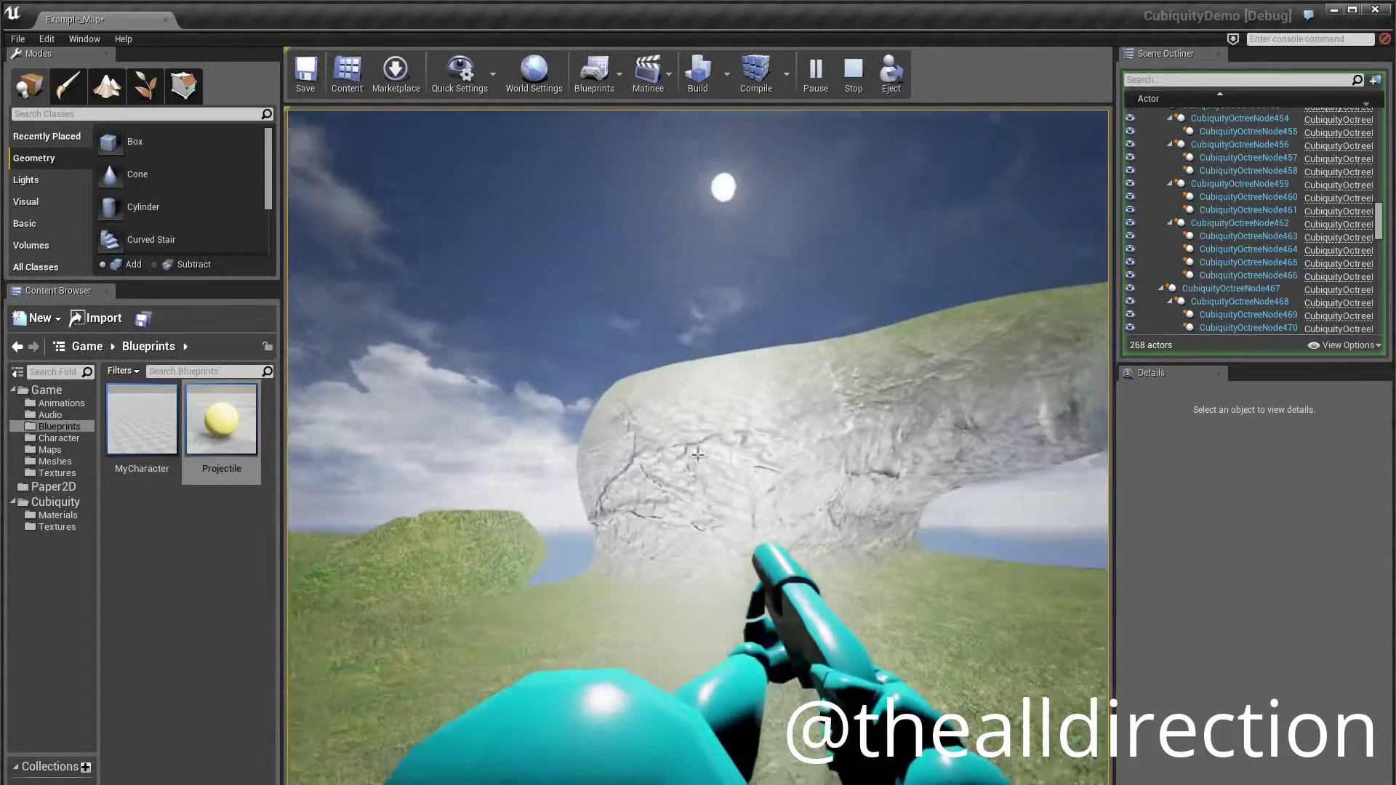
Fire projectiles at the rock and ground to test the enlarged sculpt radius, and end the play session
left_click(698, 455)
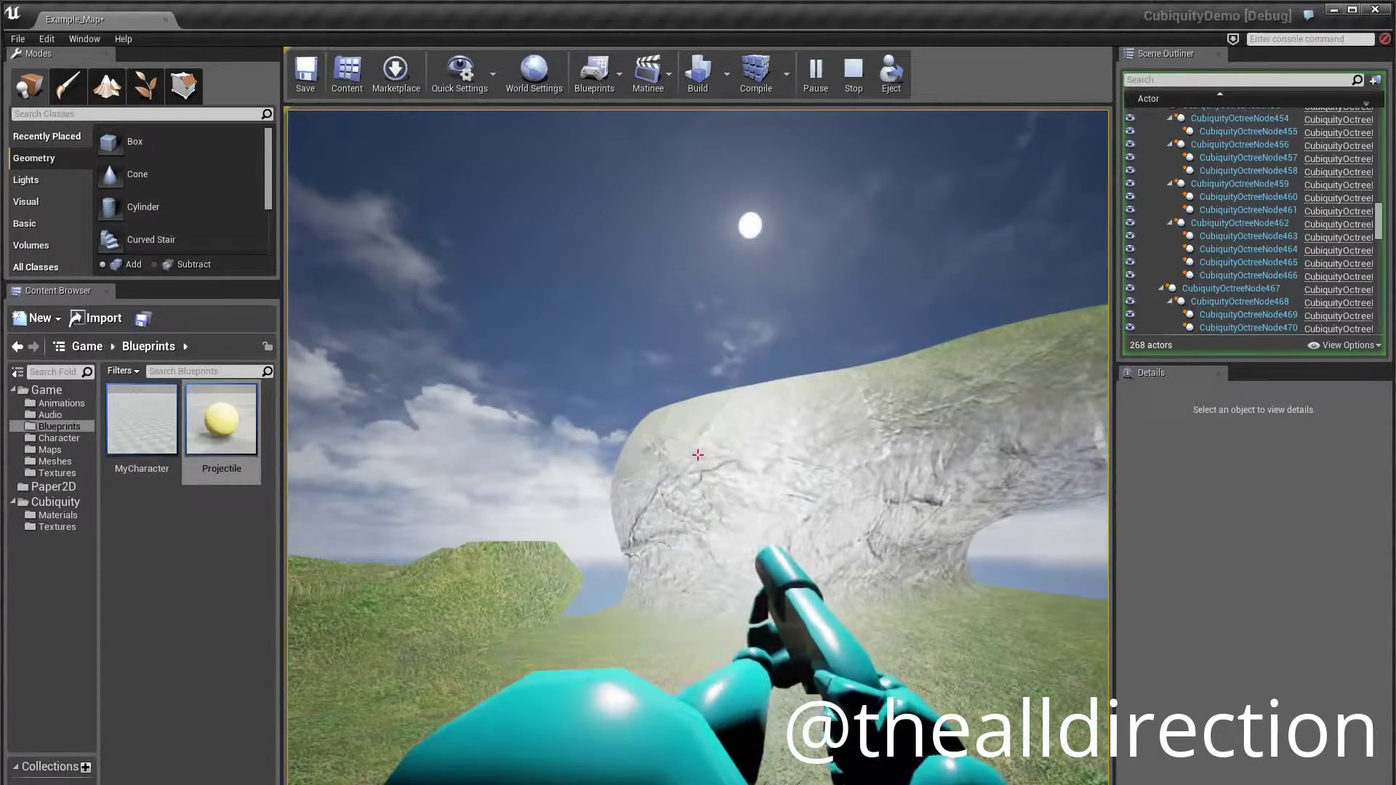
left_click(697, 455)
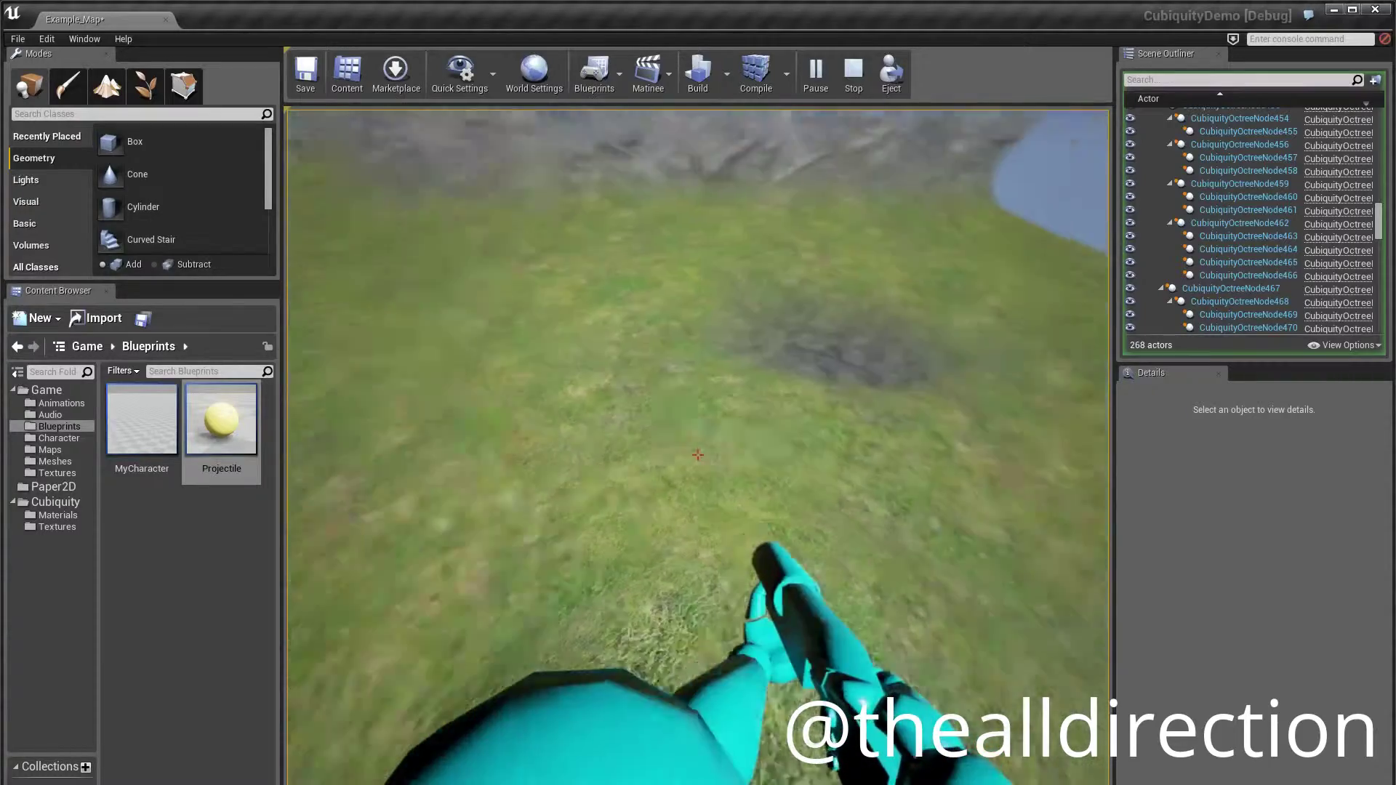
left_click(698, 455)
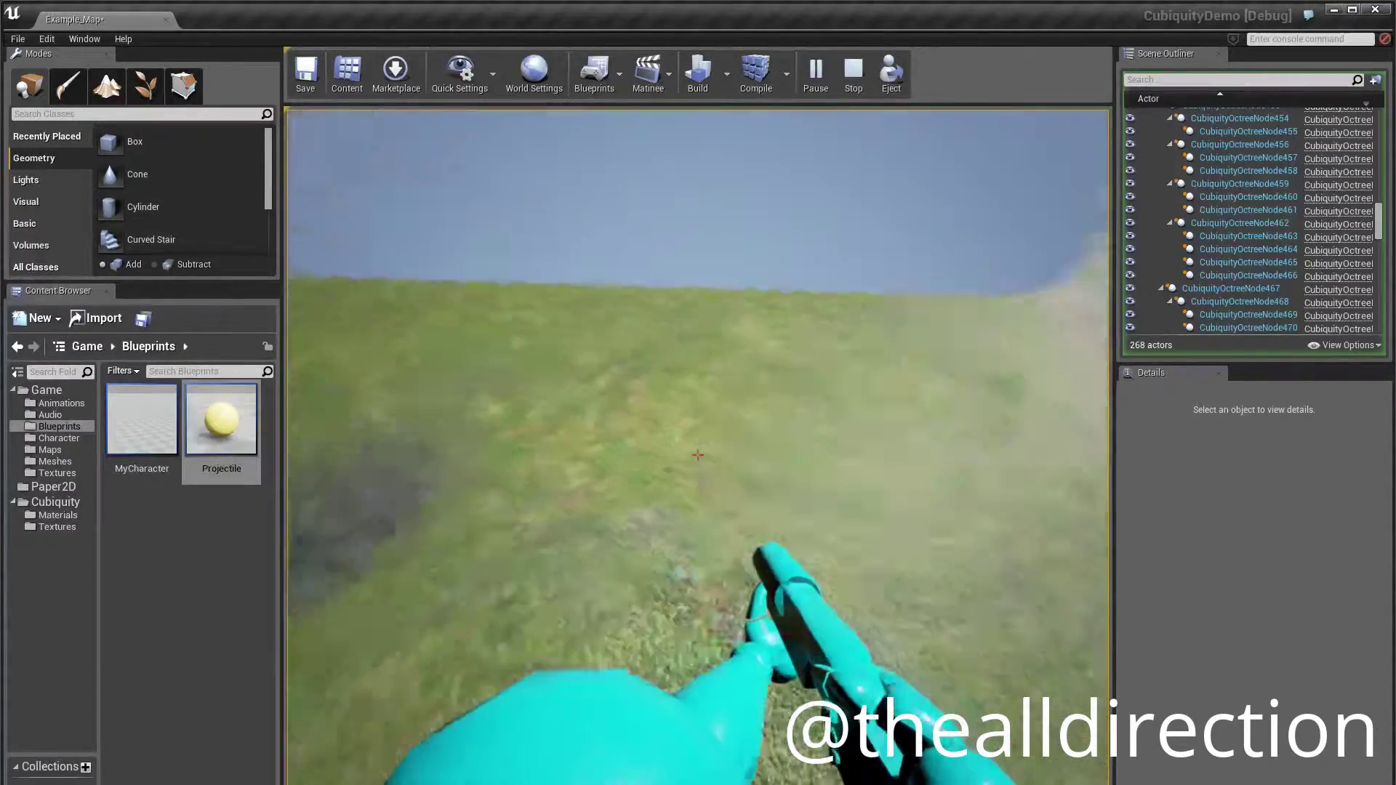
left_click(697, 454)
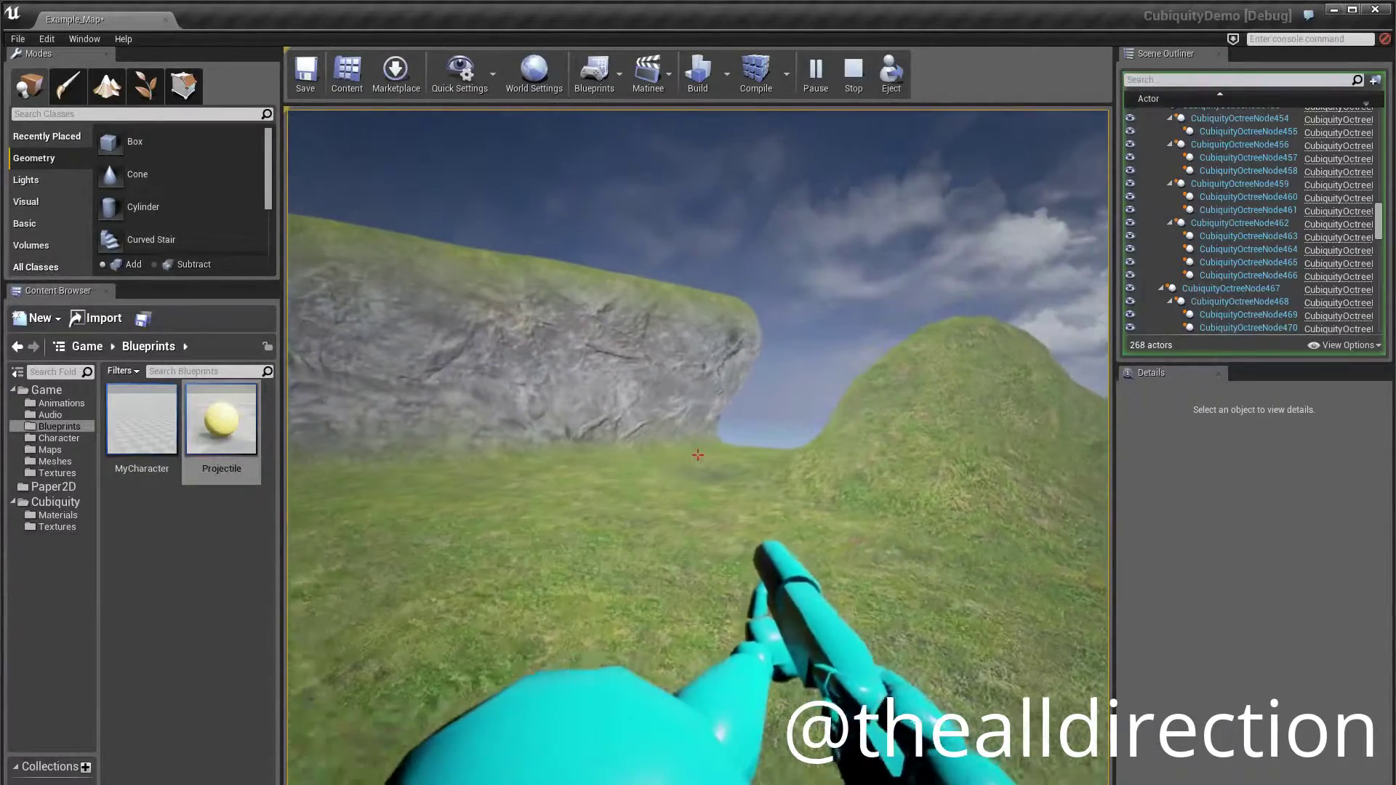
key("Escape")
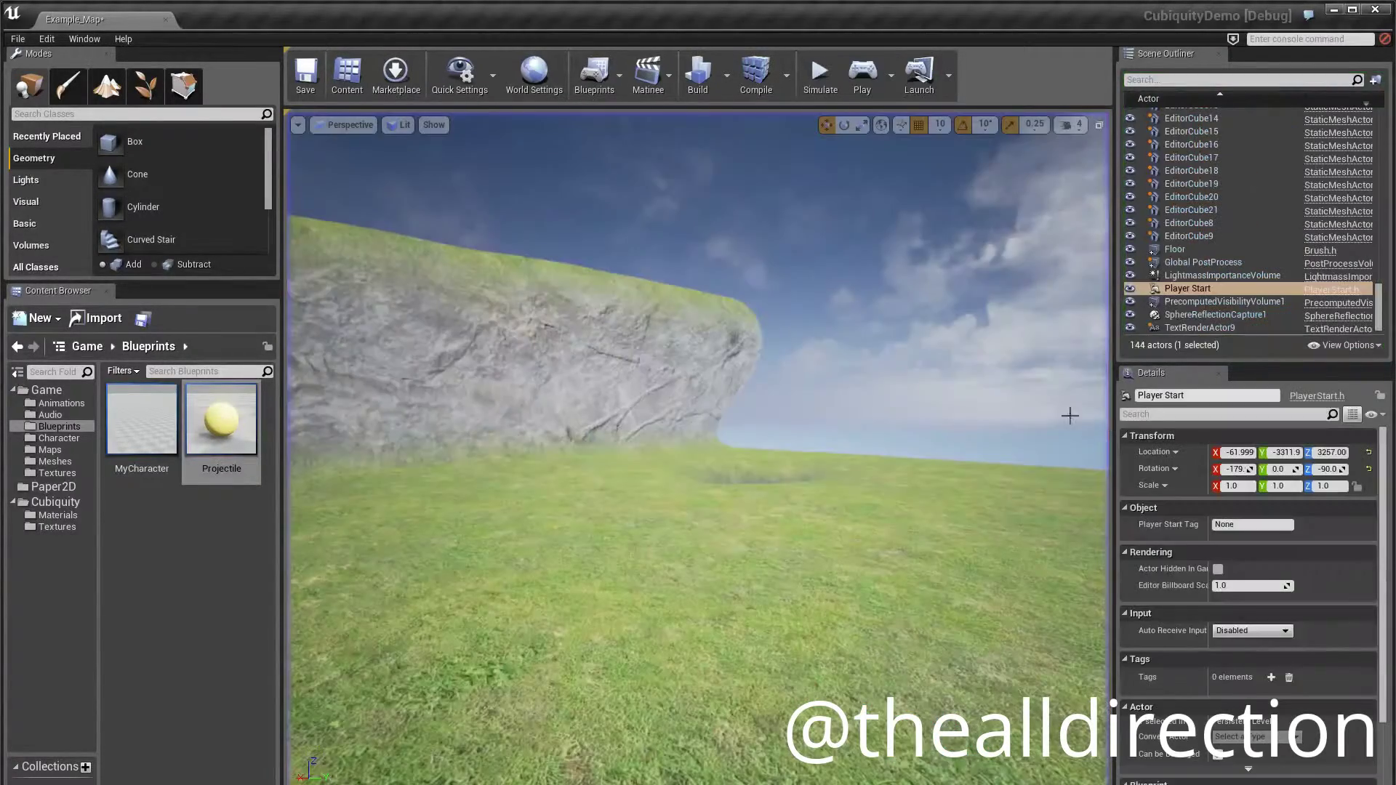
Set Sculpt Terrain's Opacity to -0.8 in the Projectile blueprint and save it
double_click(229, 417)
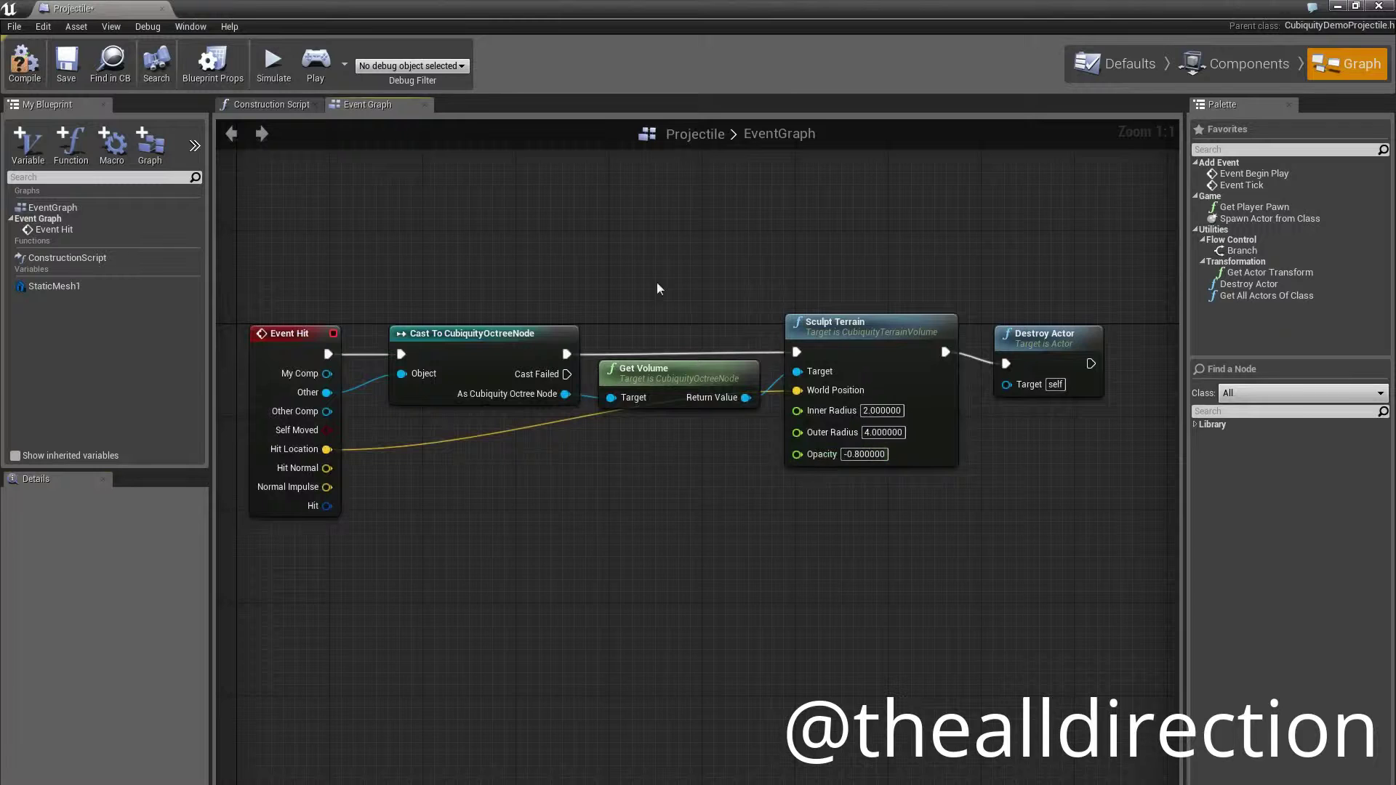
left_click(66, 73)
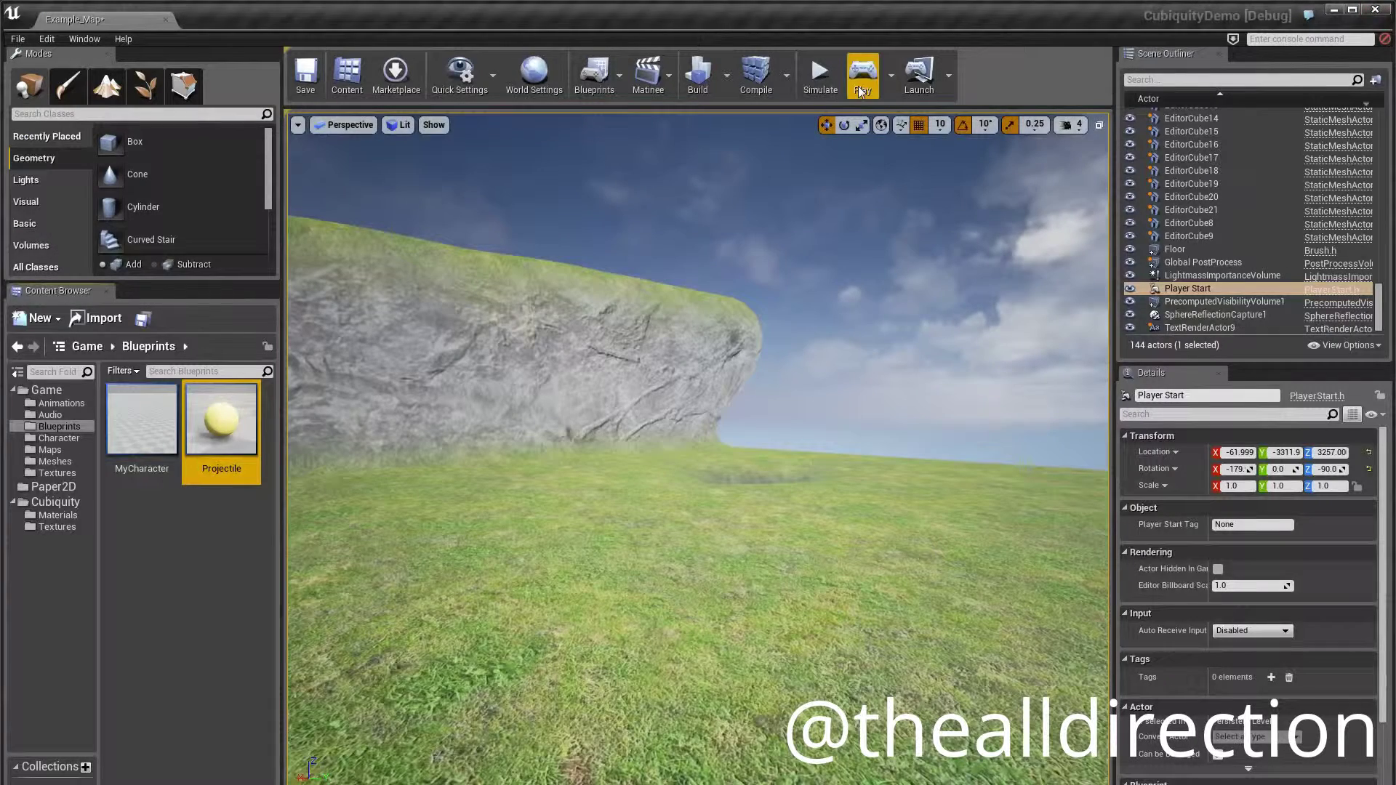
Play the level and fire projectiles at the grassy mound to test the negative sculpt opacity
left_click(859, 83)
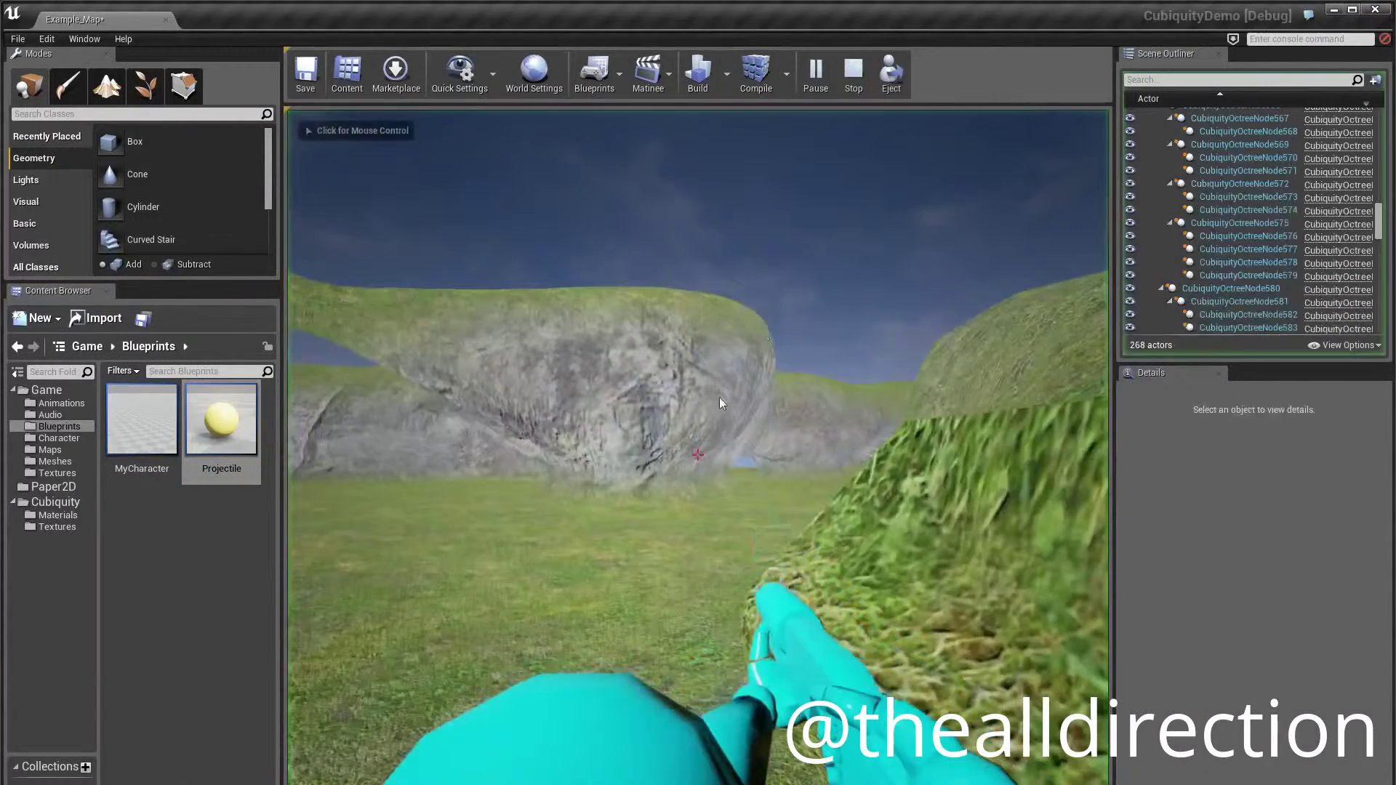
key("s")
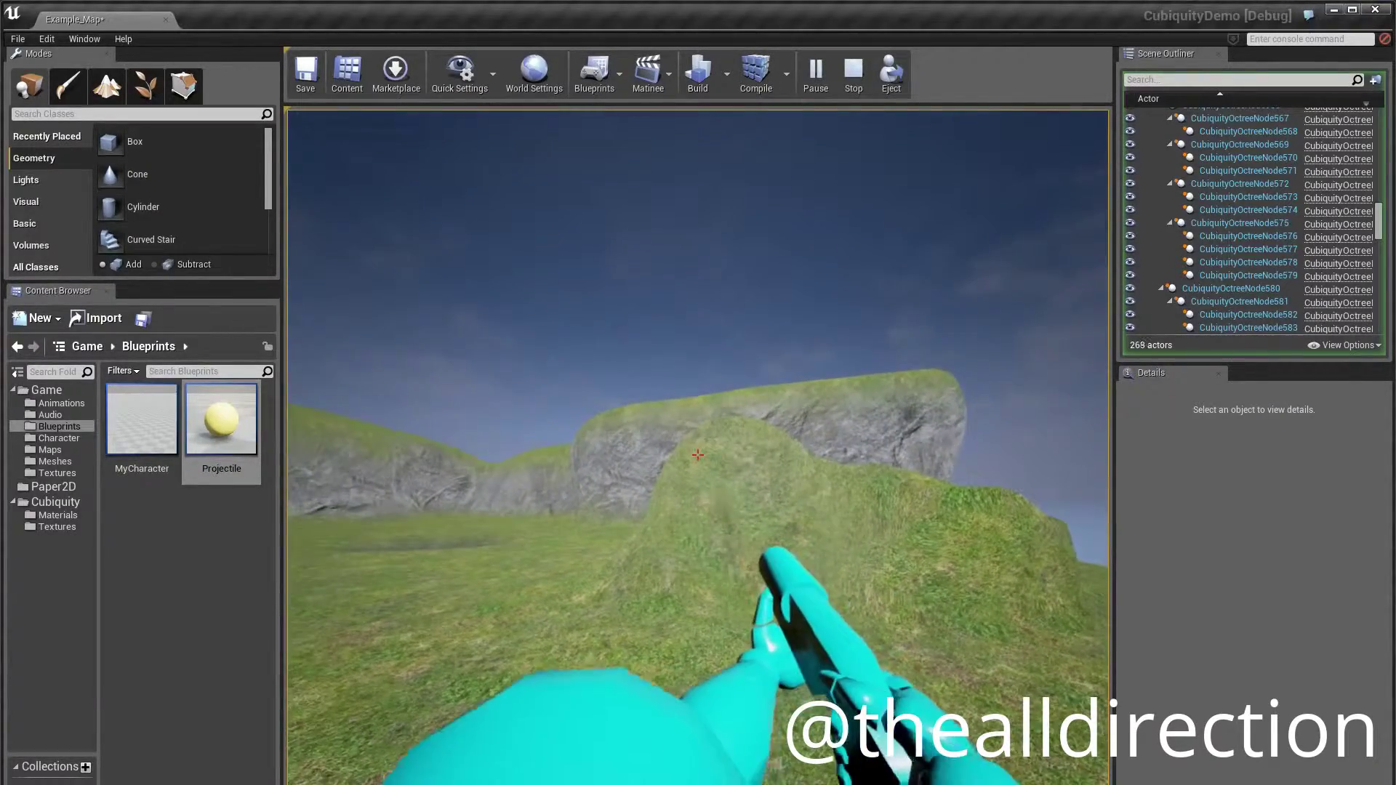
left_click(698, 455)
left_click(698, 455)
left_click(698, 455)
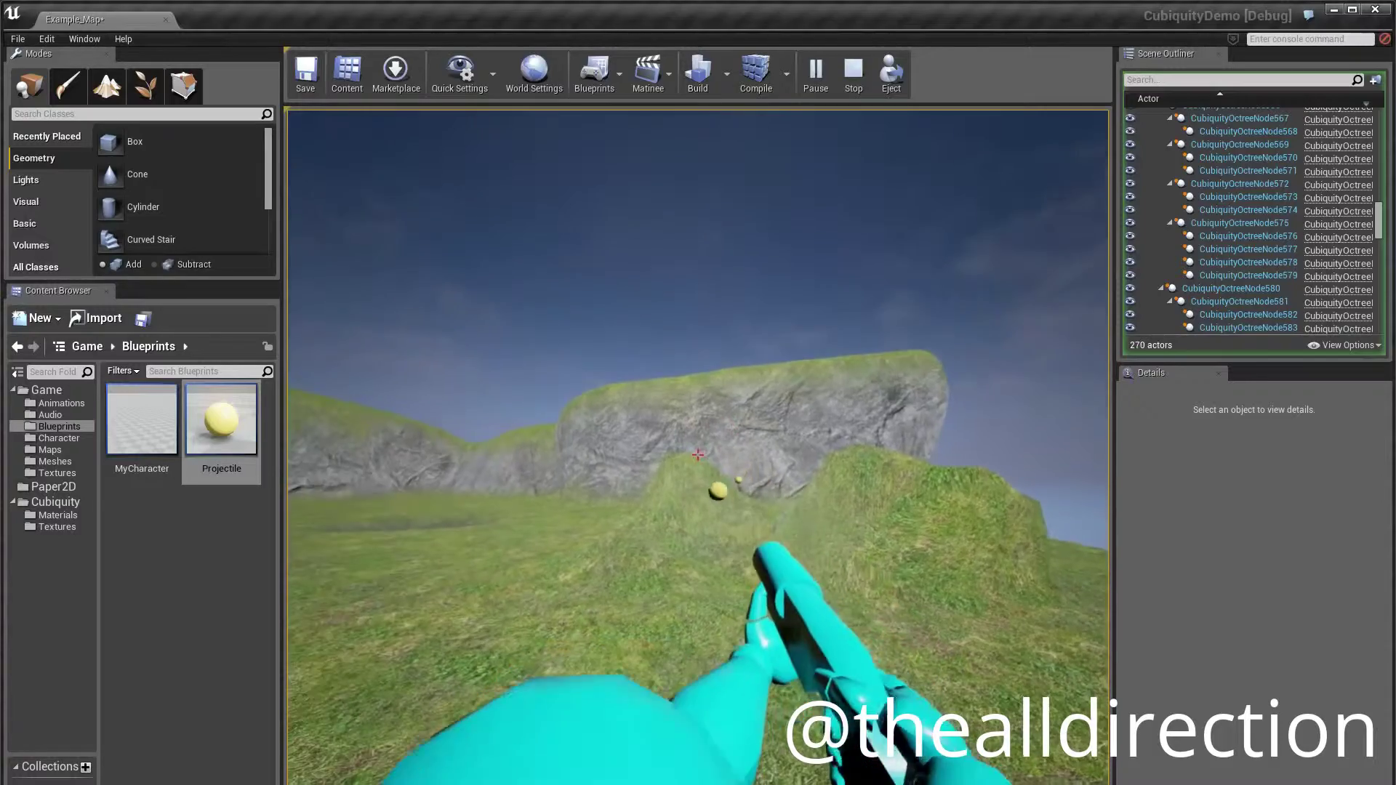
Walk over to the rock wall and fire projectiles to carve a tunnel through its base and a hole in the grass
key("w")
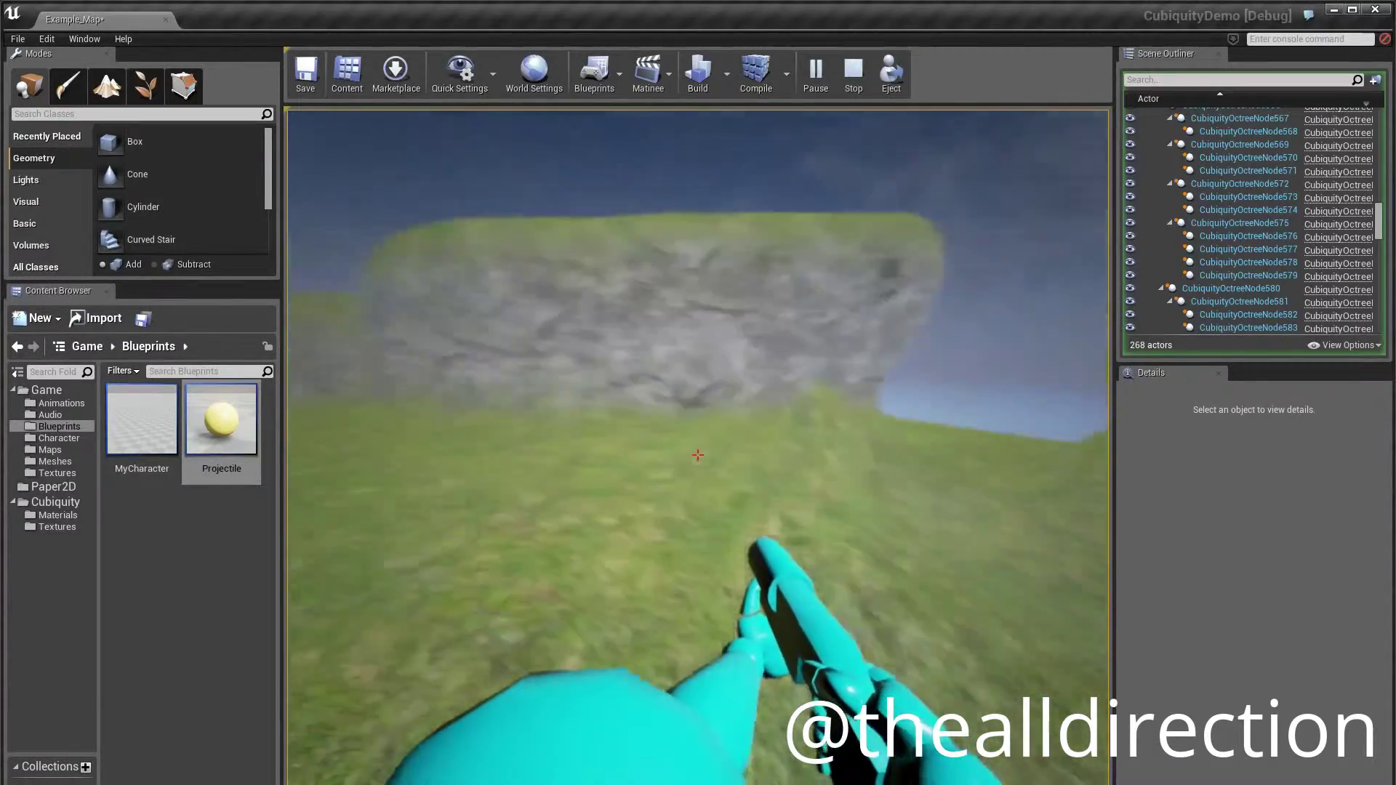
key("w")
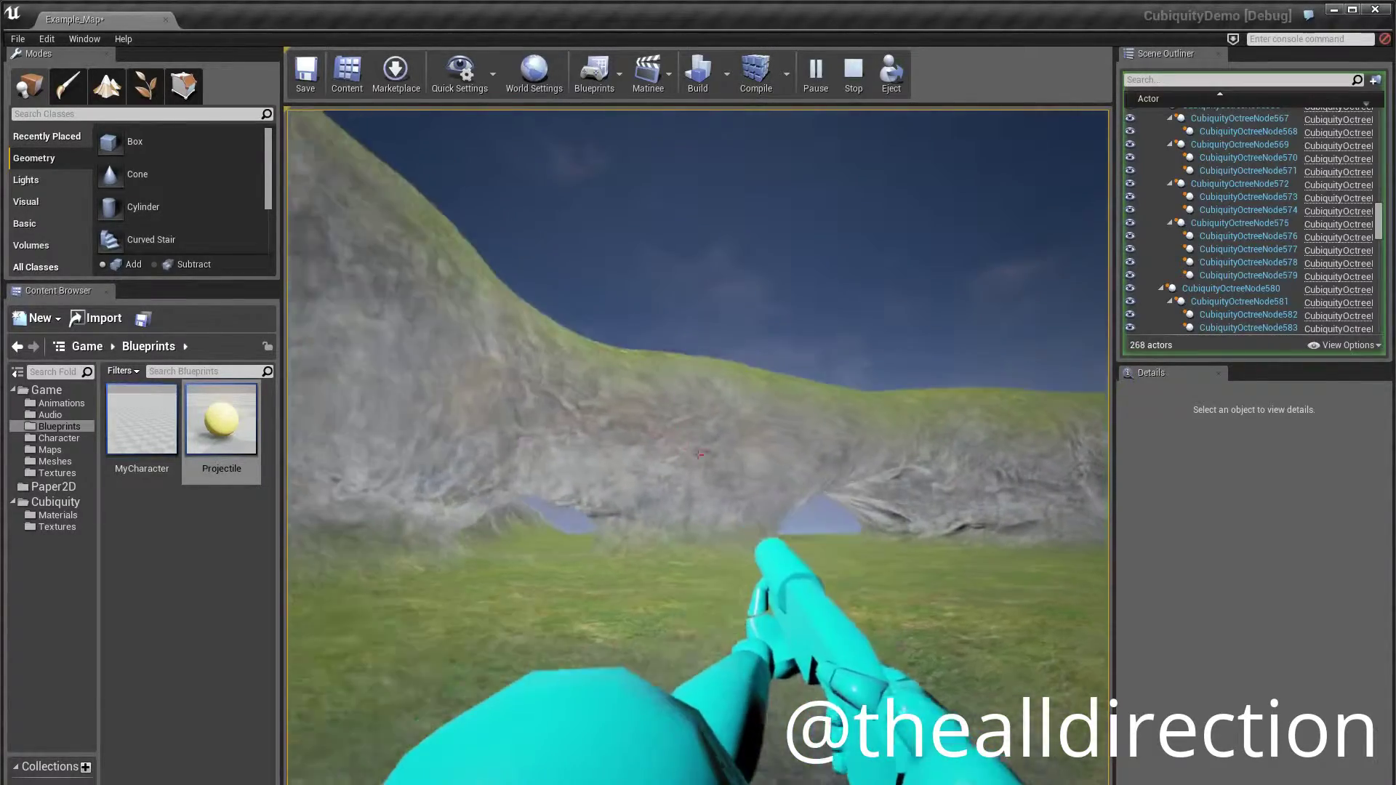
key("w")
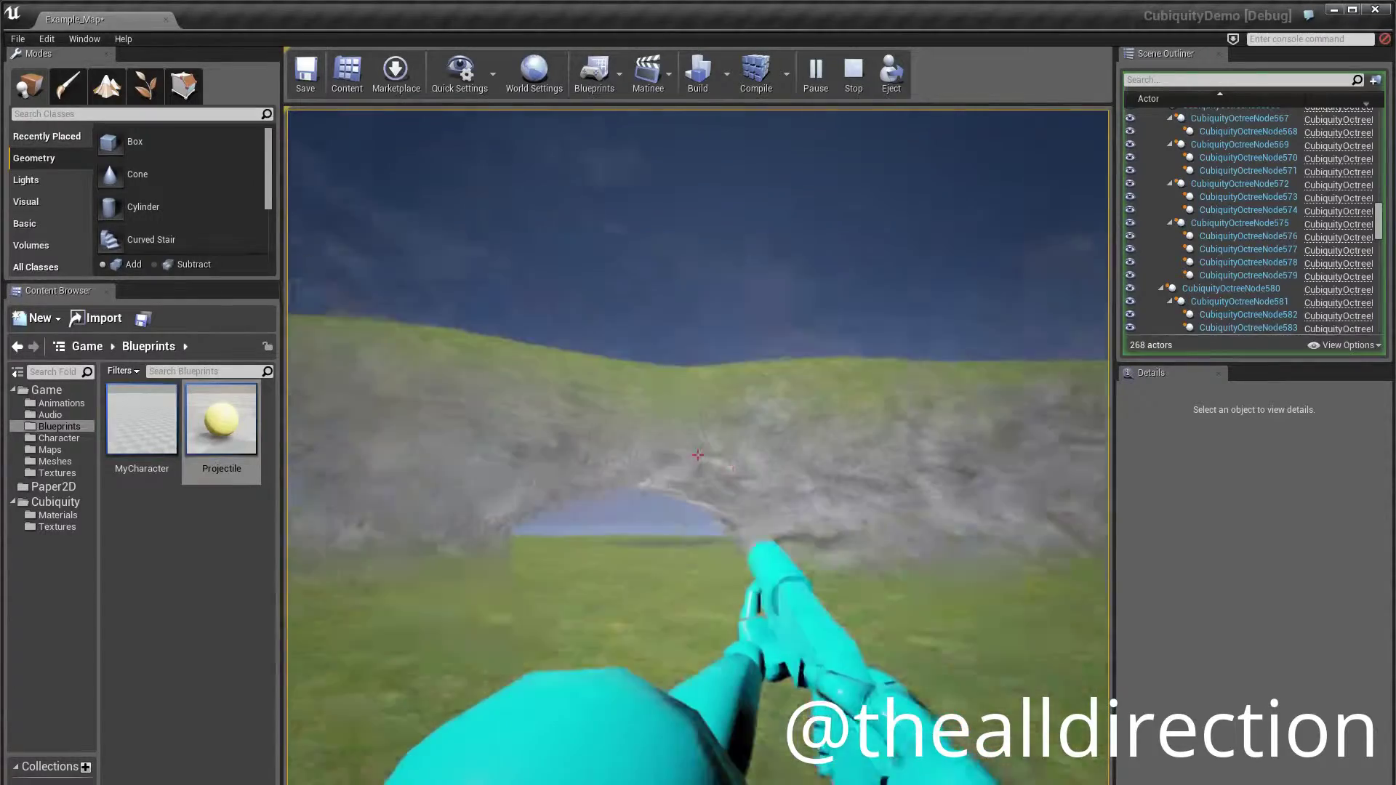
key("w")
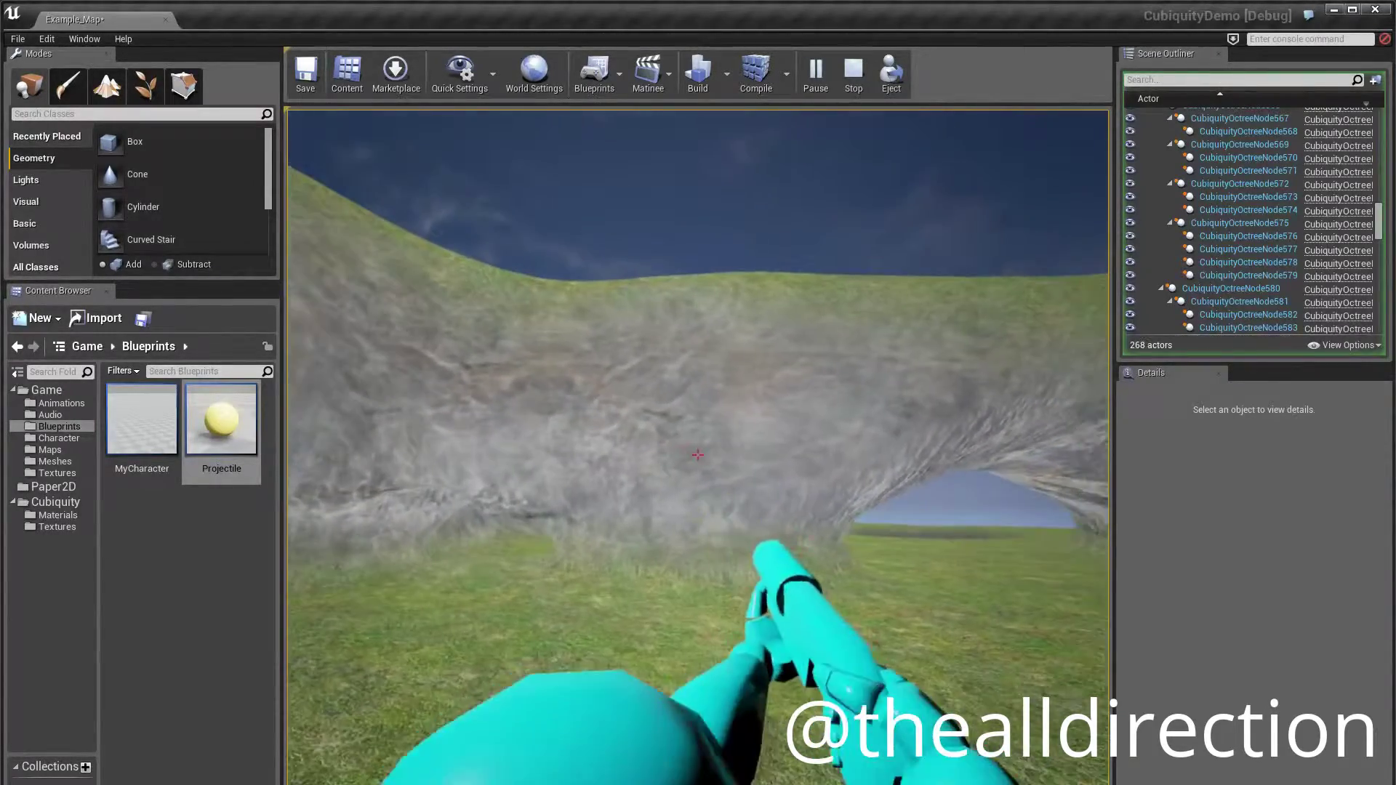
left_click(698, 456)
left_click(698, 456)
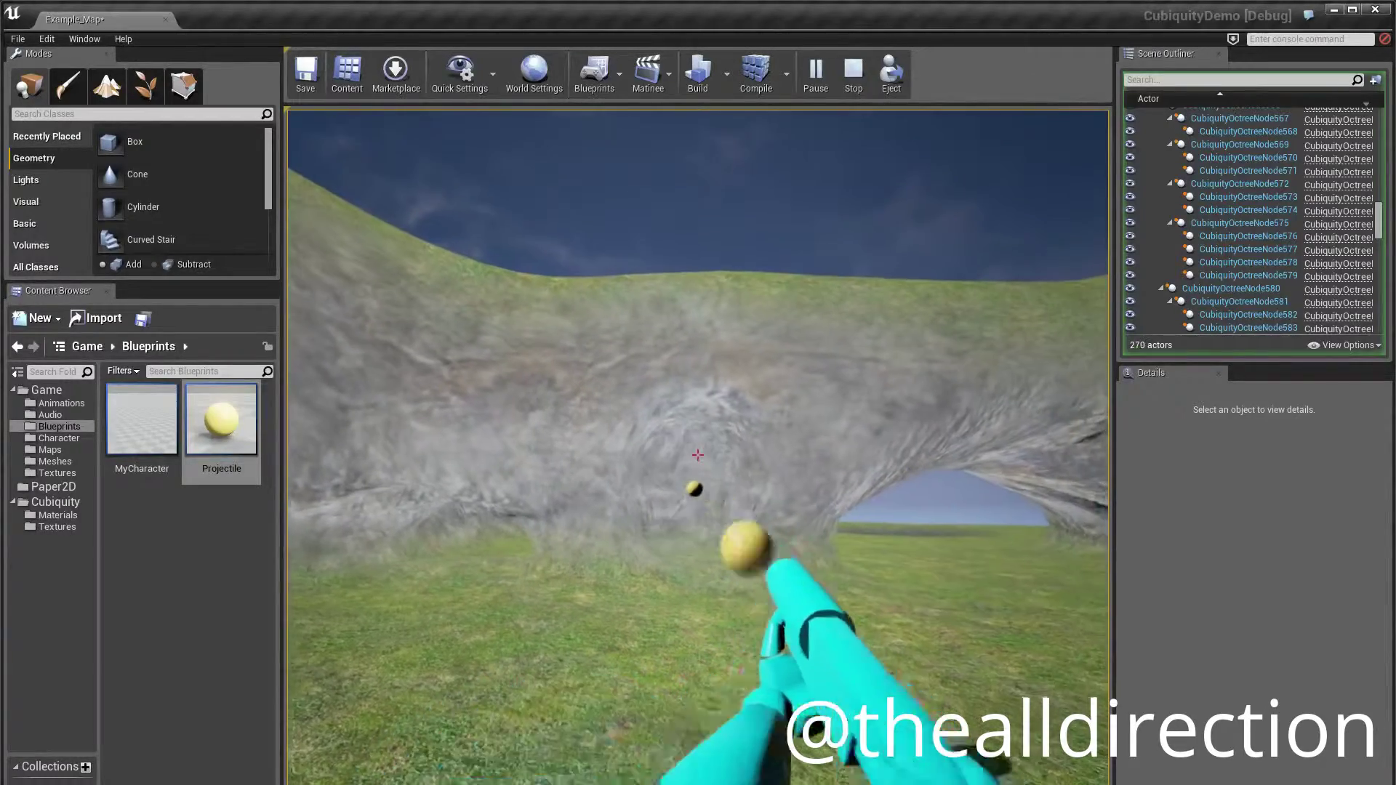
key("w")
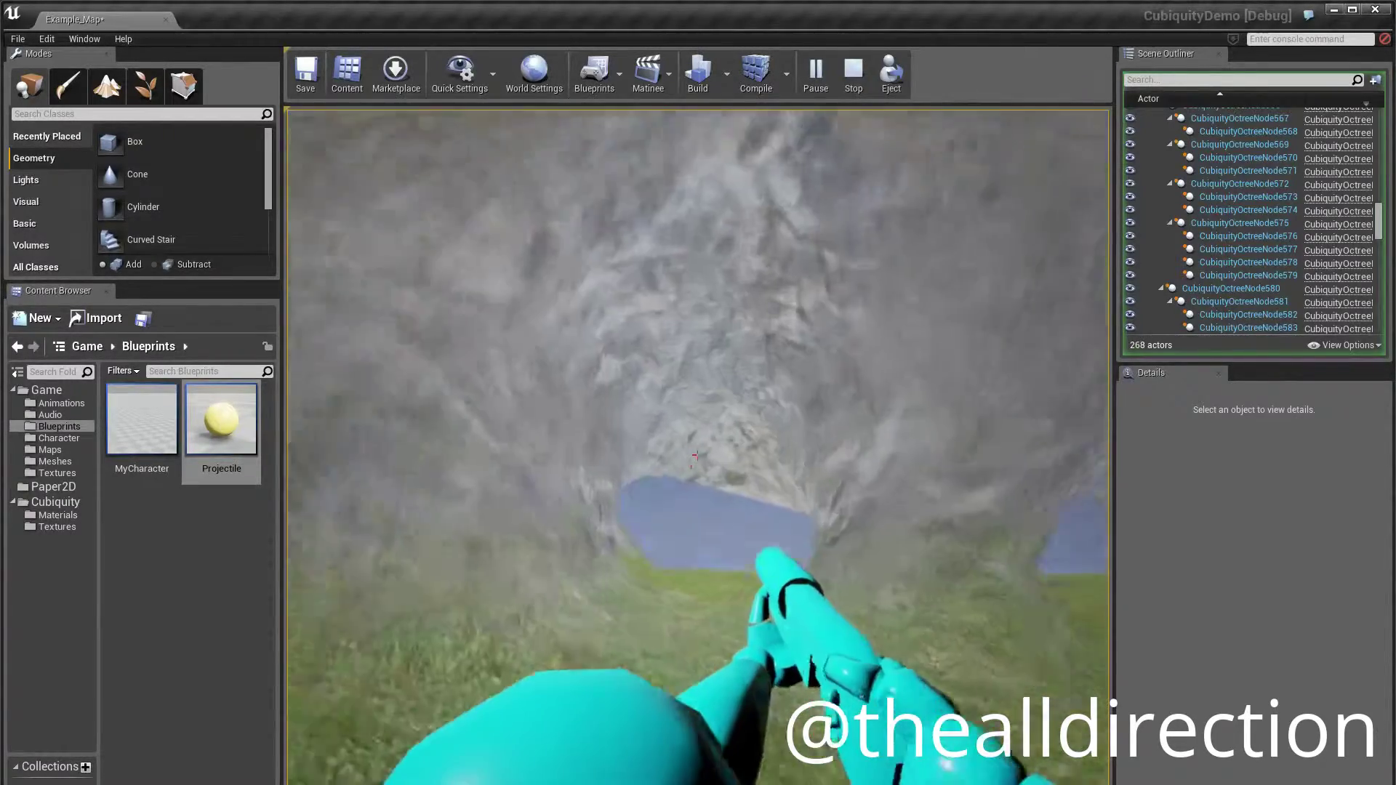
left_click(699, 455)
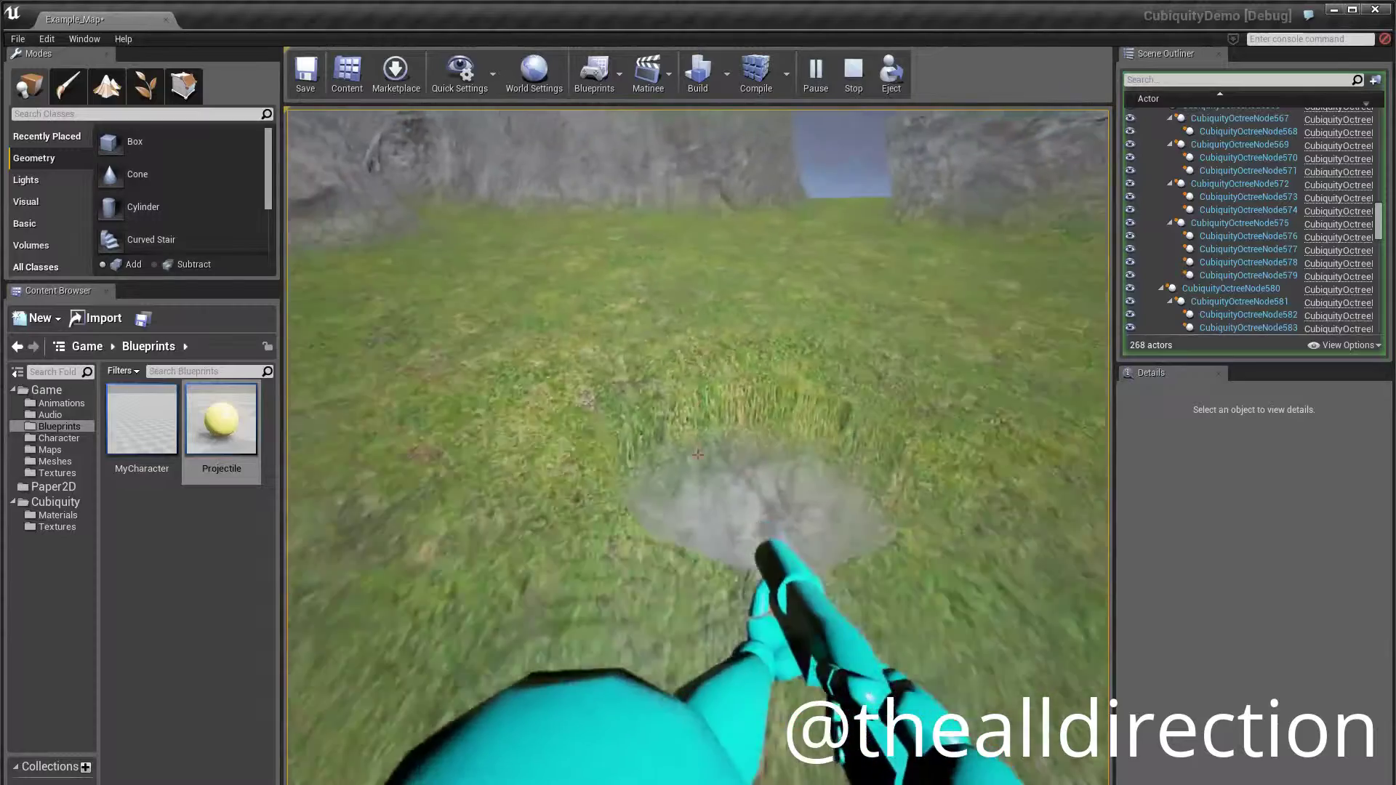
Walk around and through the carved rock openings to inspect the dug terrain, and end the play session
key("w")
key("w")
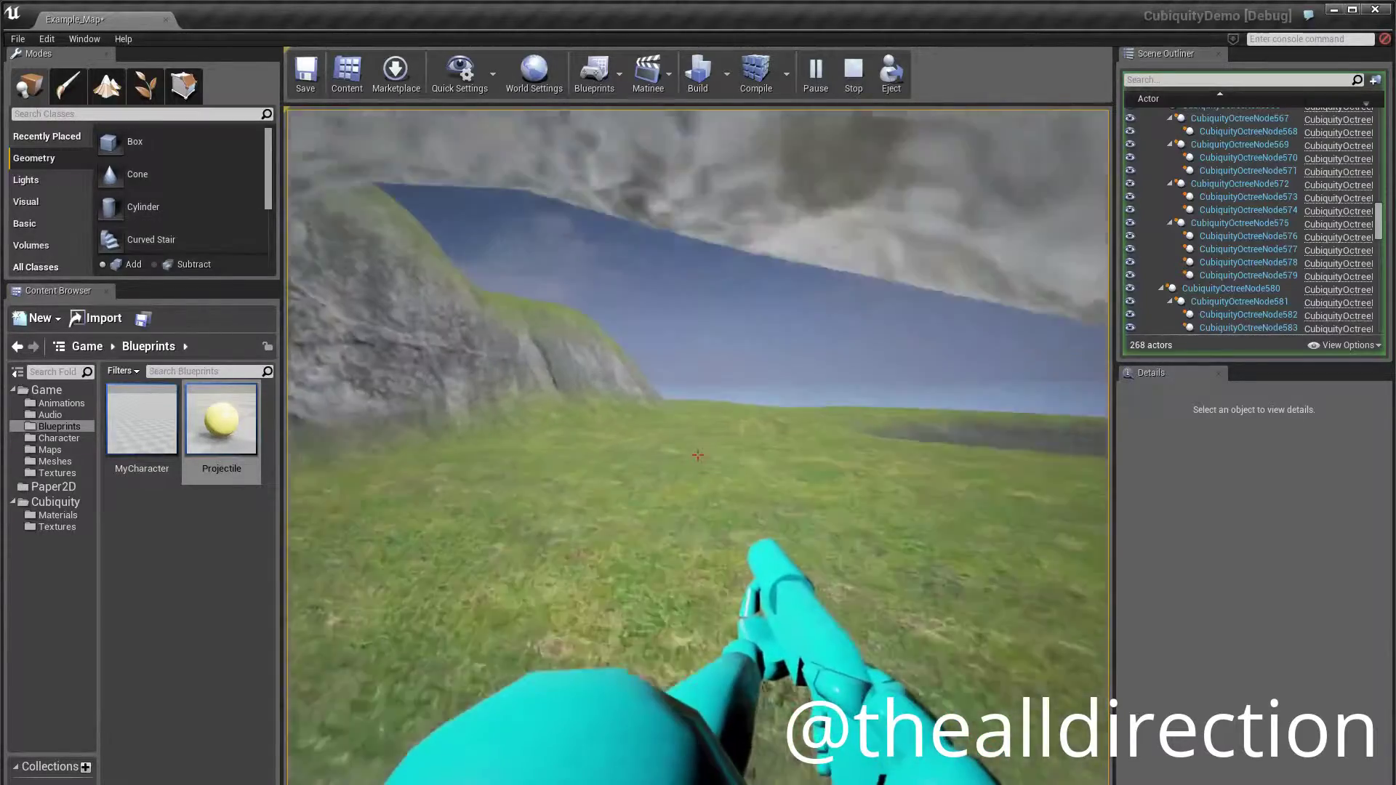
key("w")
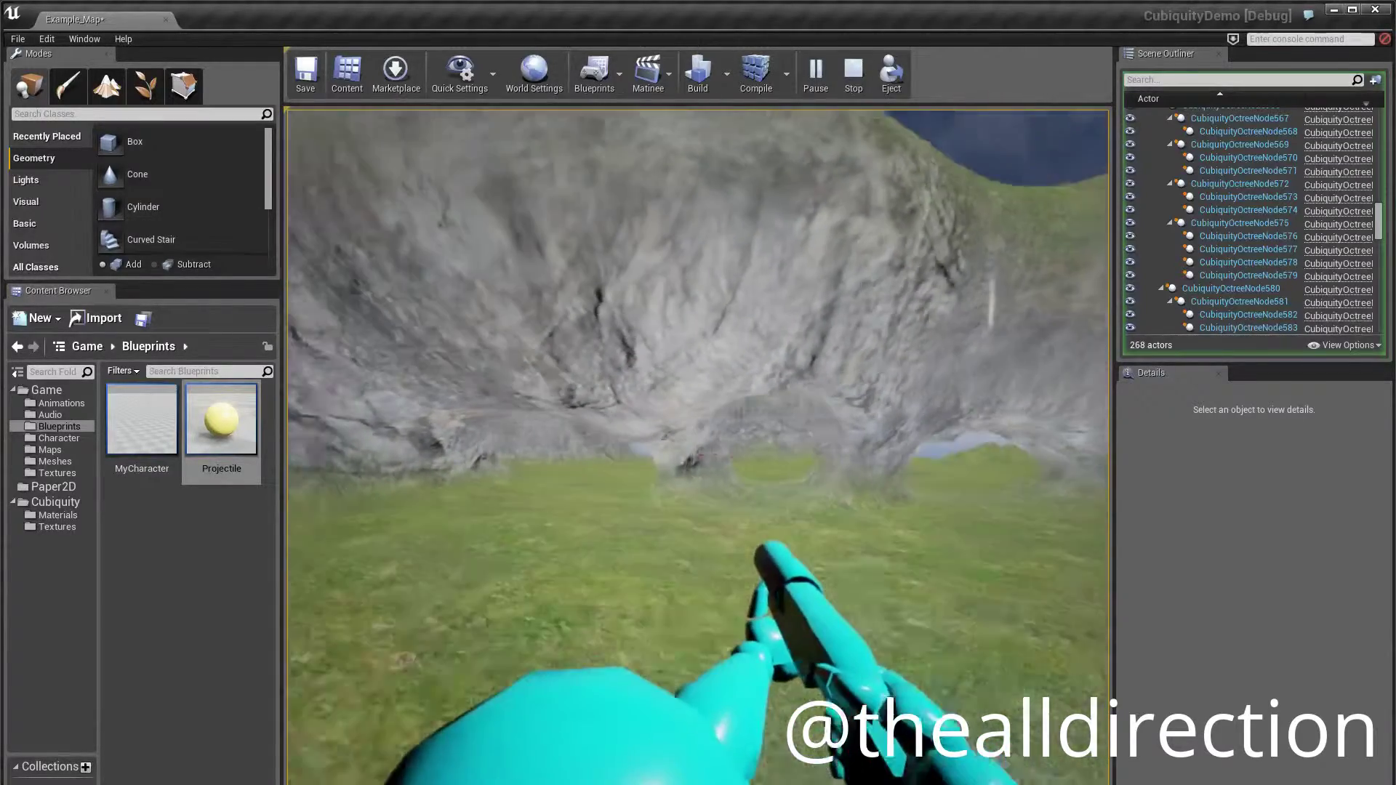
key("w")
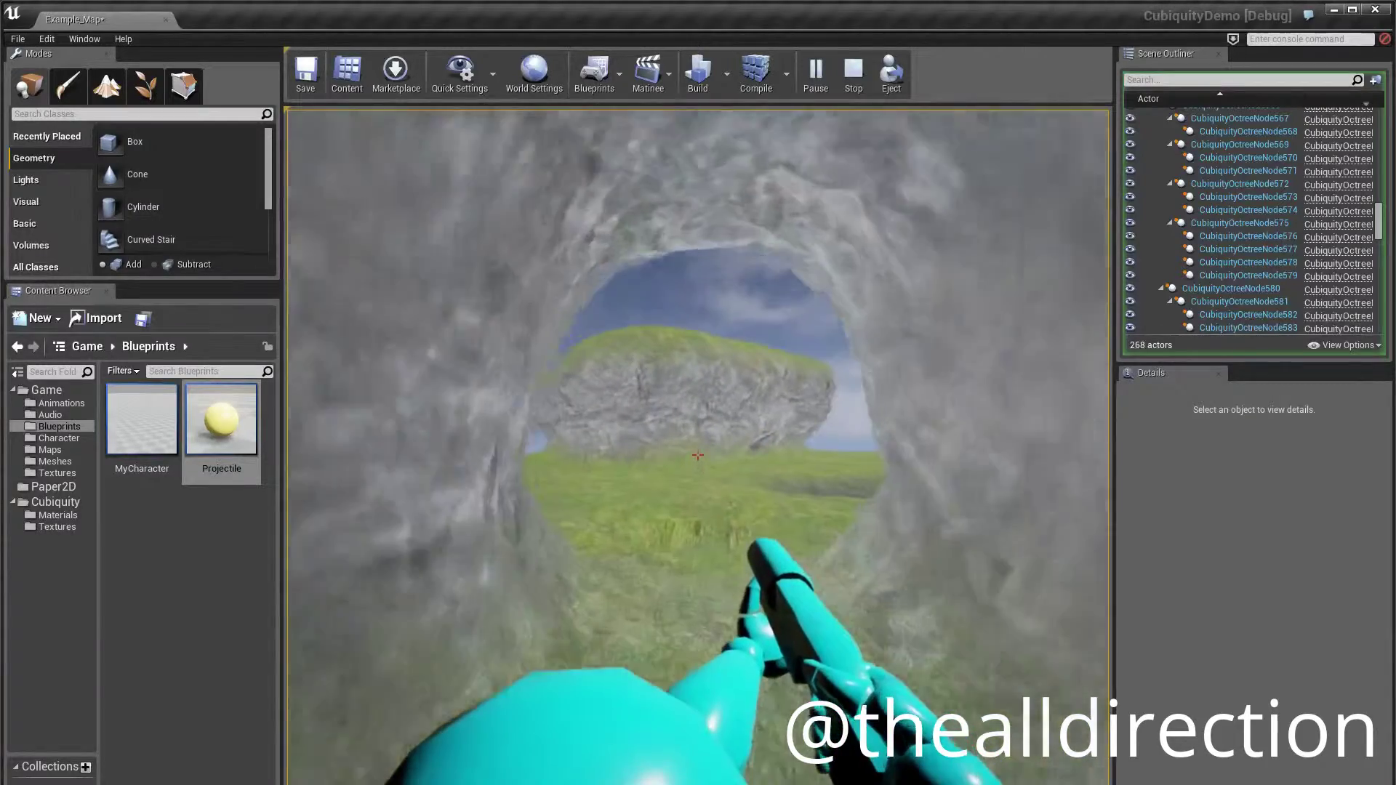
key("w")
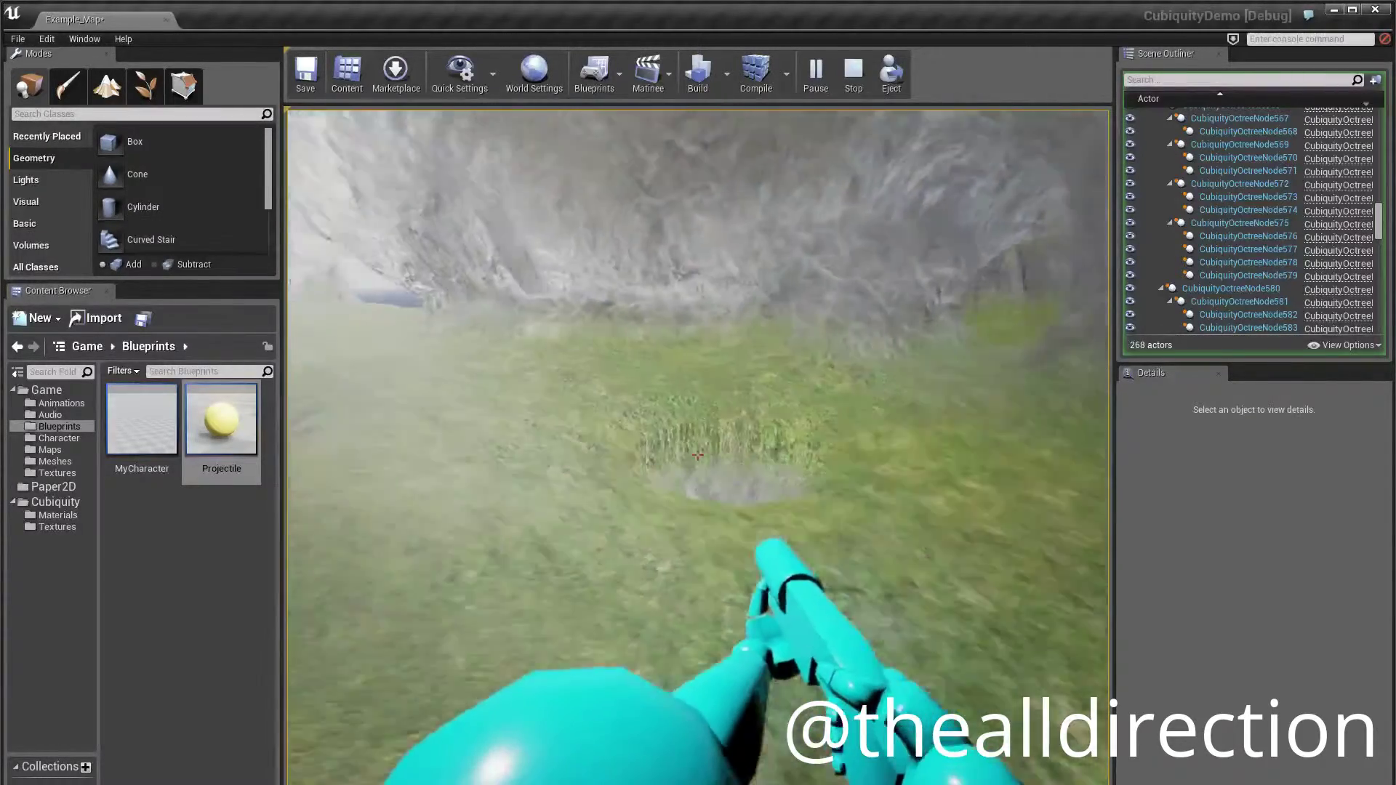
key("Escape")
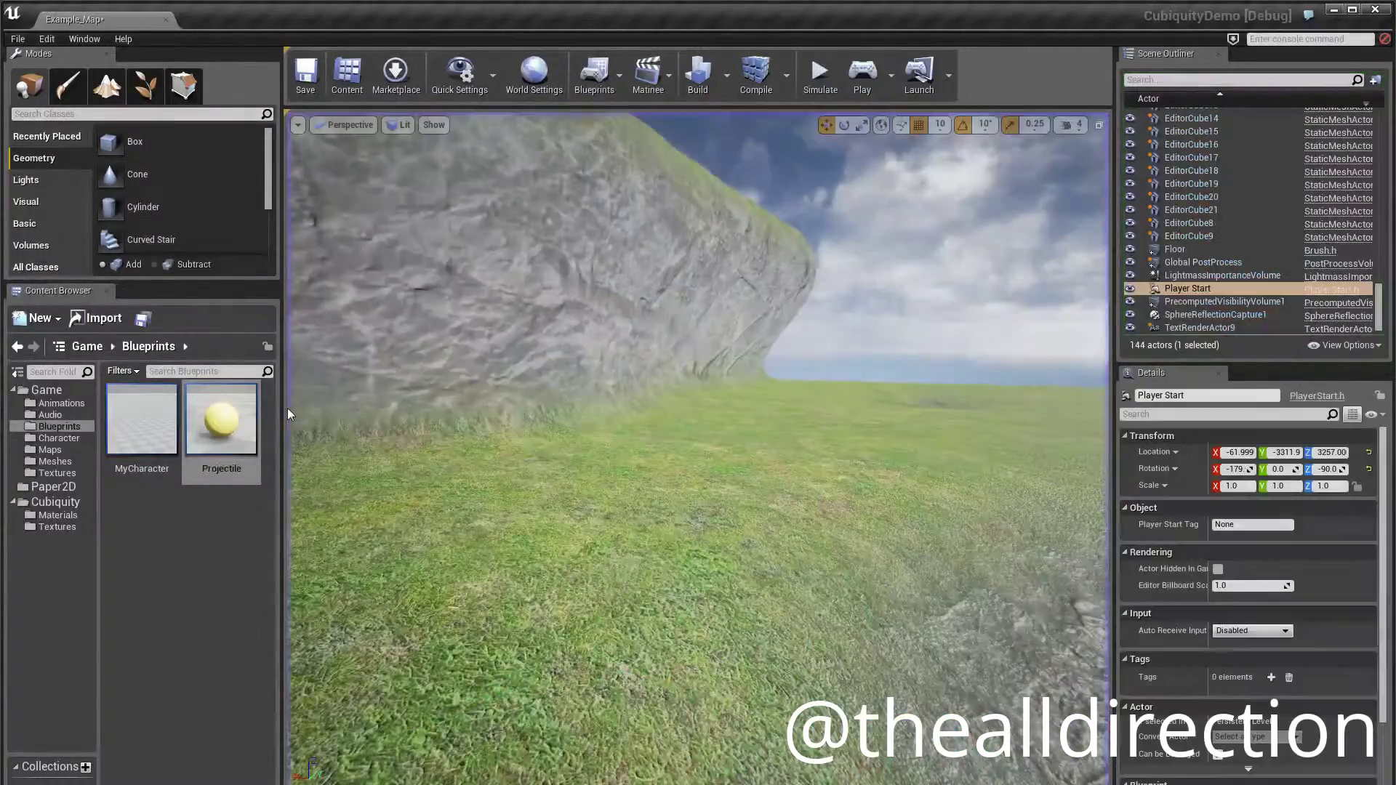